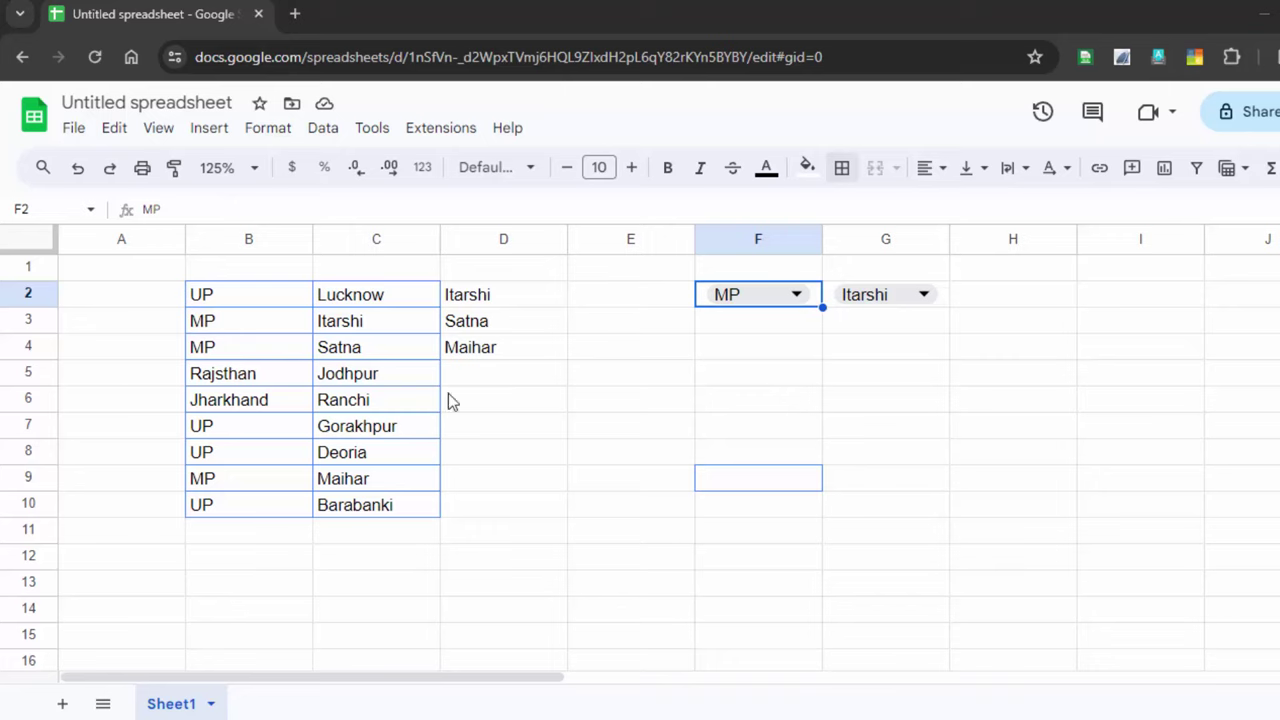
- Zoom the sheet to 150% and select cells B2:C2
{"action": "left_click", "coordinate": [680, 502]}
{"action": "left_click", "coordinate": [600, 428]}
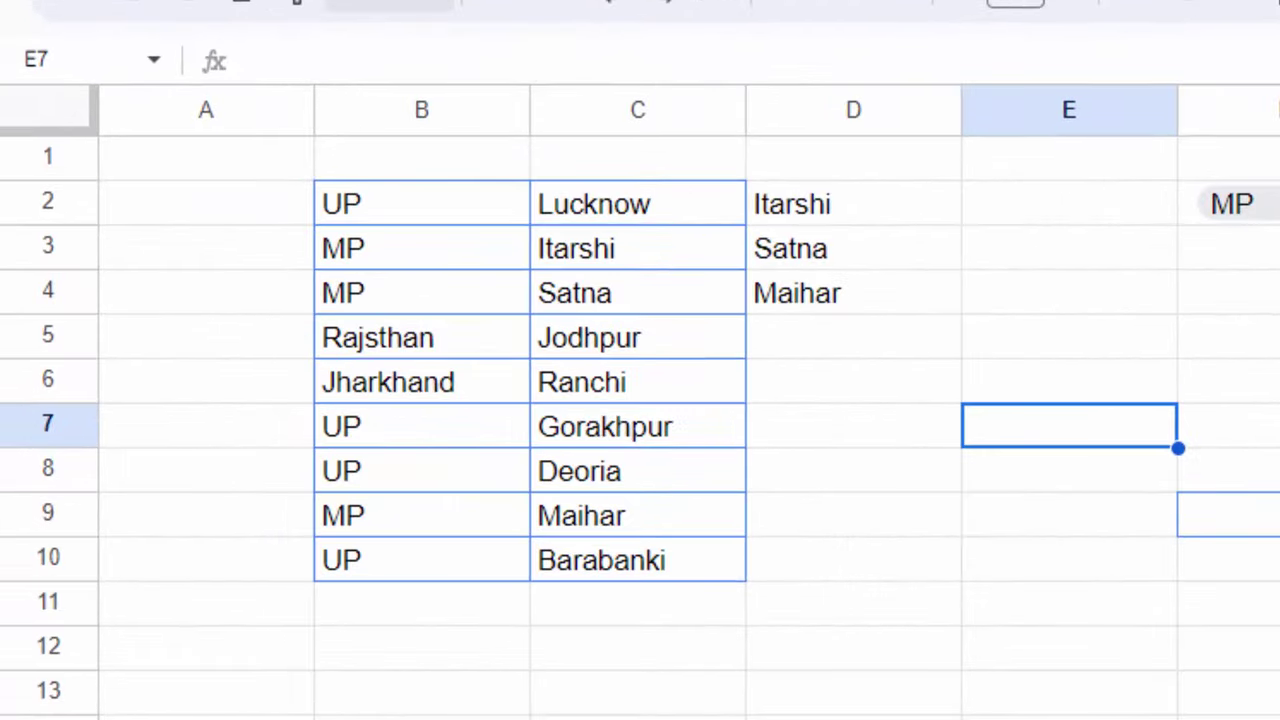
{"action": "left_click", "coordinate": [240, 167]}
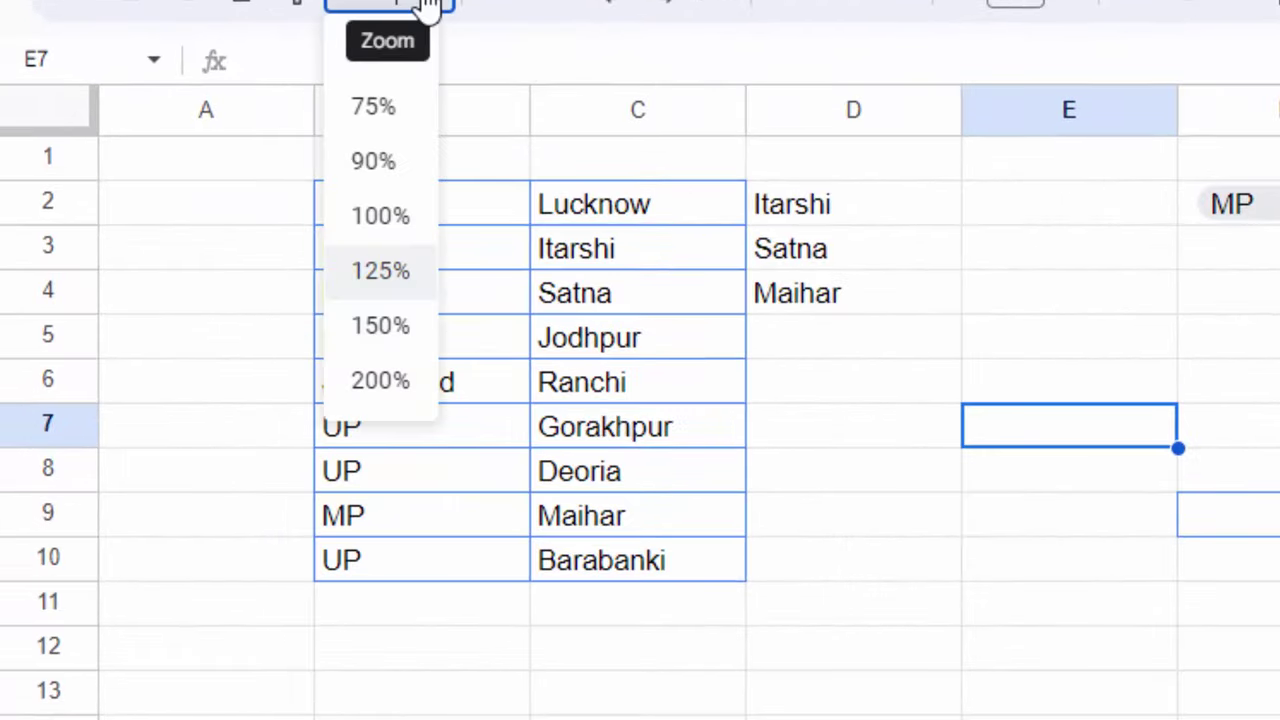
{"action": "left_click", "coordinate": [392, 327]}
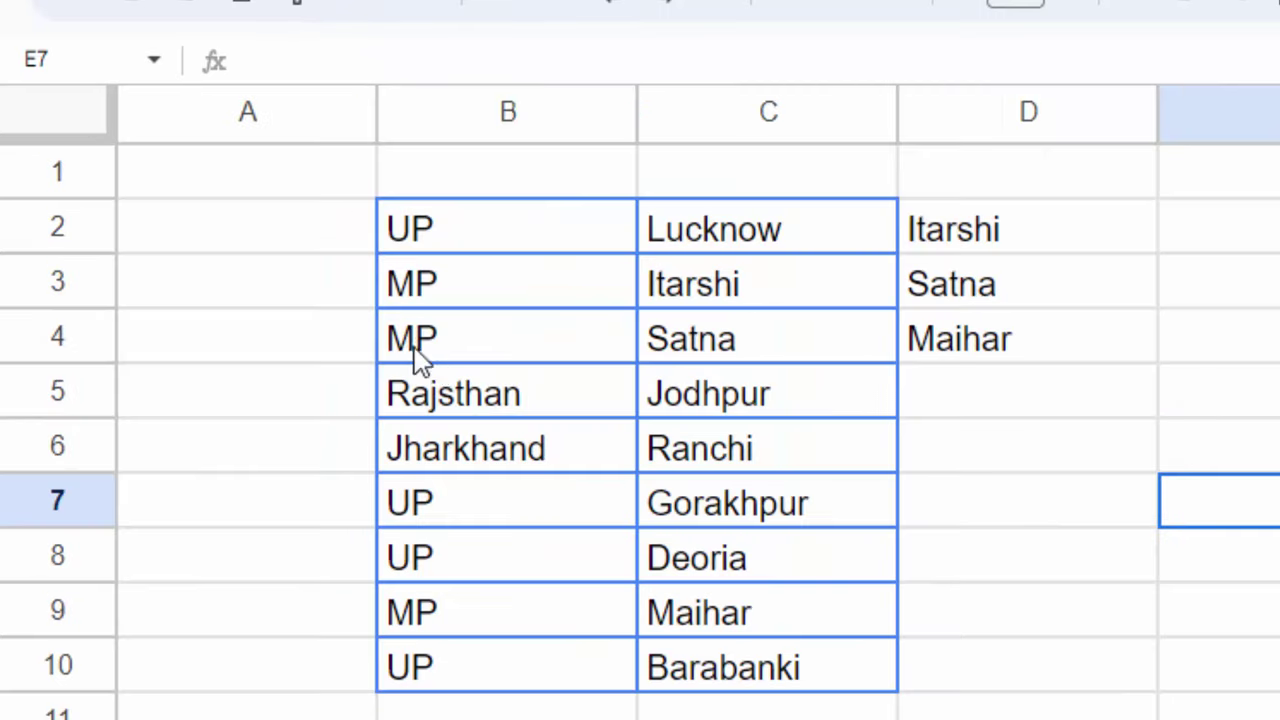
{"action": "left_click", "coordinate": [571, 248]}
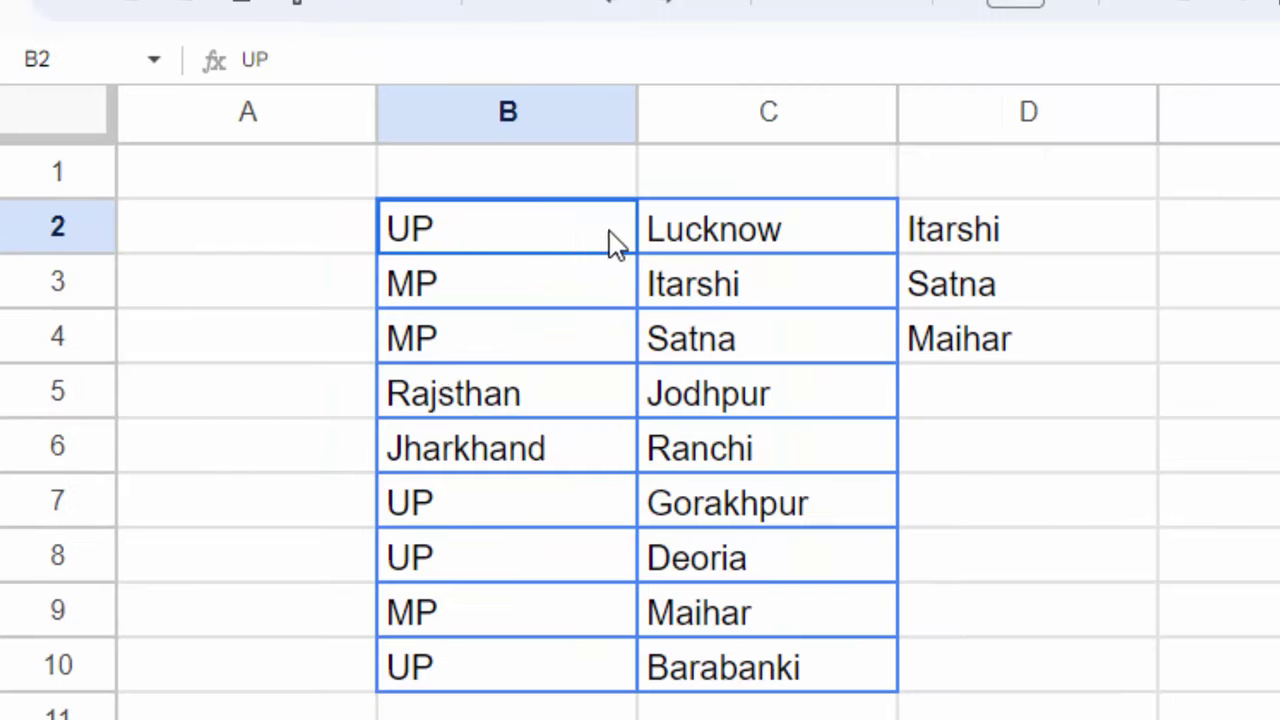
{"action": "left_click_drag", "start_coordinate": [611, 243], "coordinate": [771, 240]}
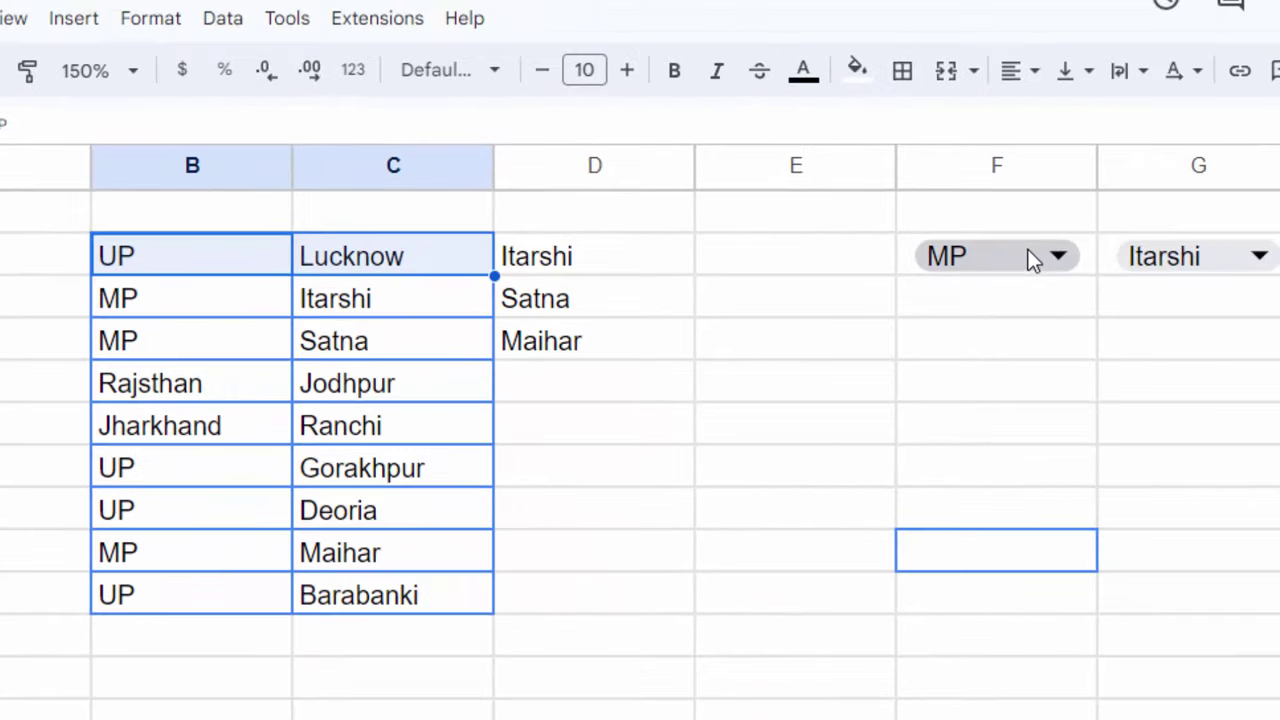
- Choose Rajsthan as the state in F2 and Jodhpur as the city in G2
{"action": "left_click", "coordinate": [1020, 252]}
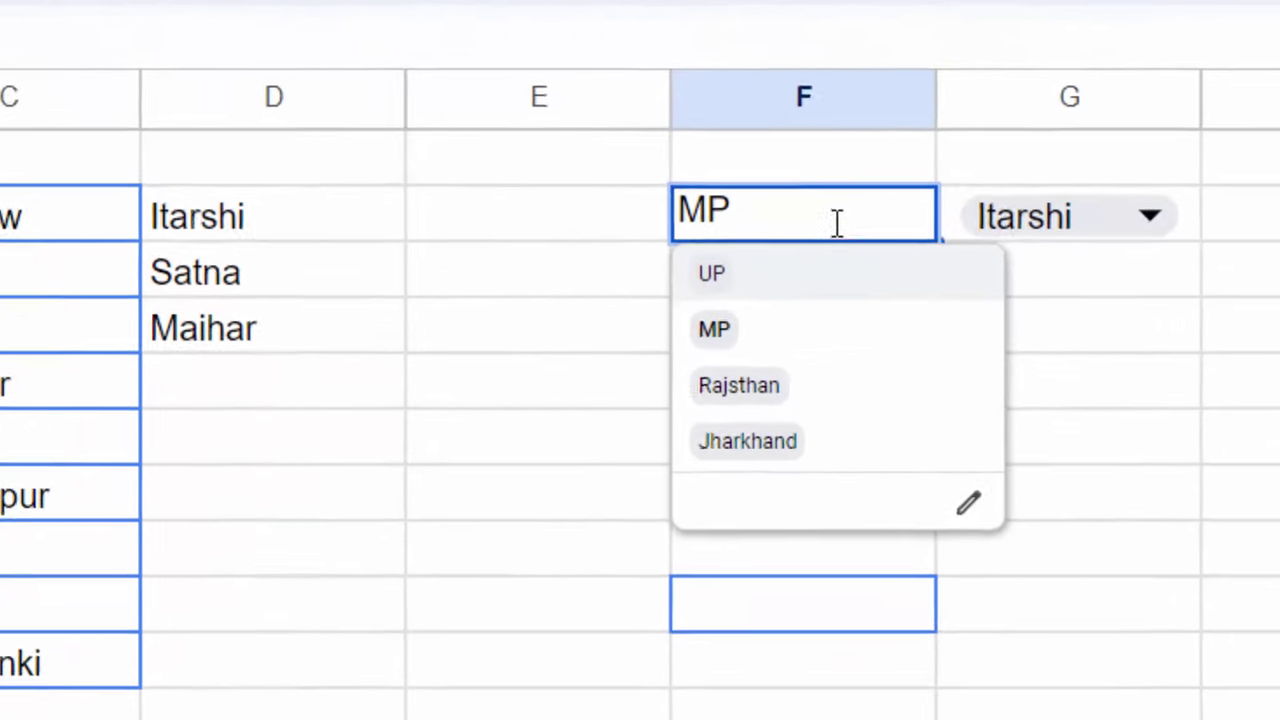
{"action": "left_click", "coordinate": [660, 410]}
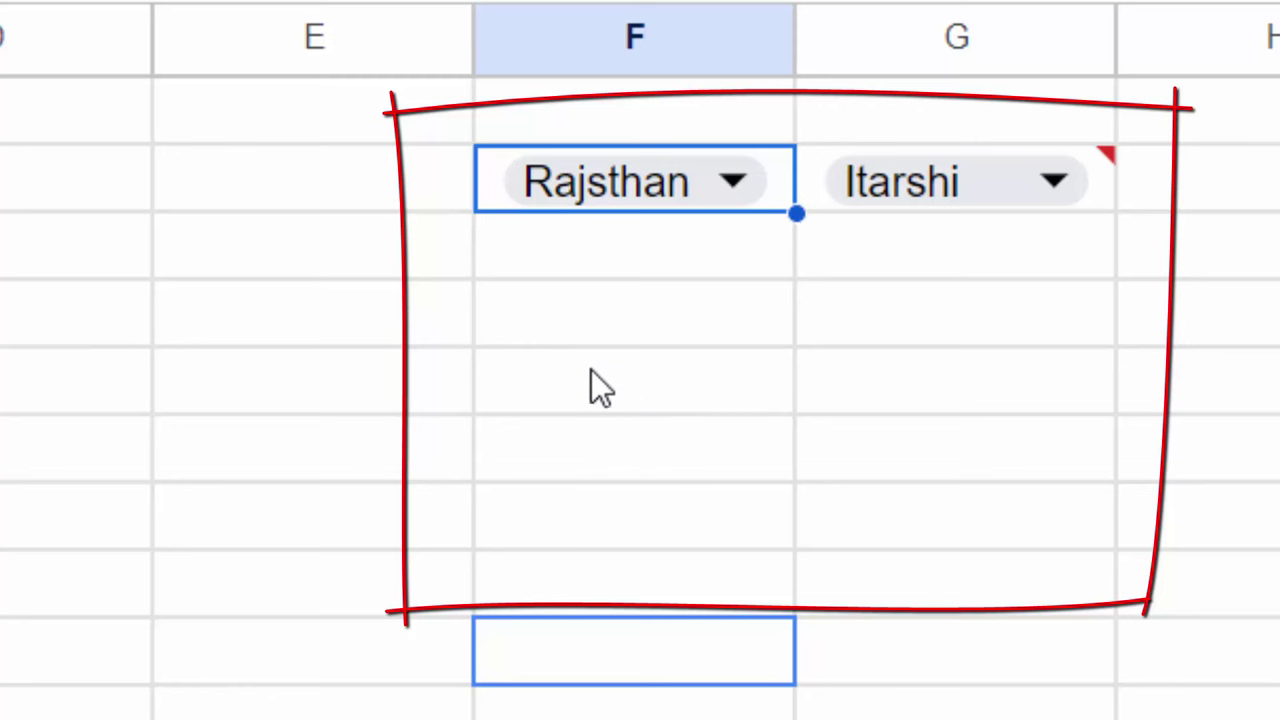
{"action": "left_click", "coordinate": [978, 192]}
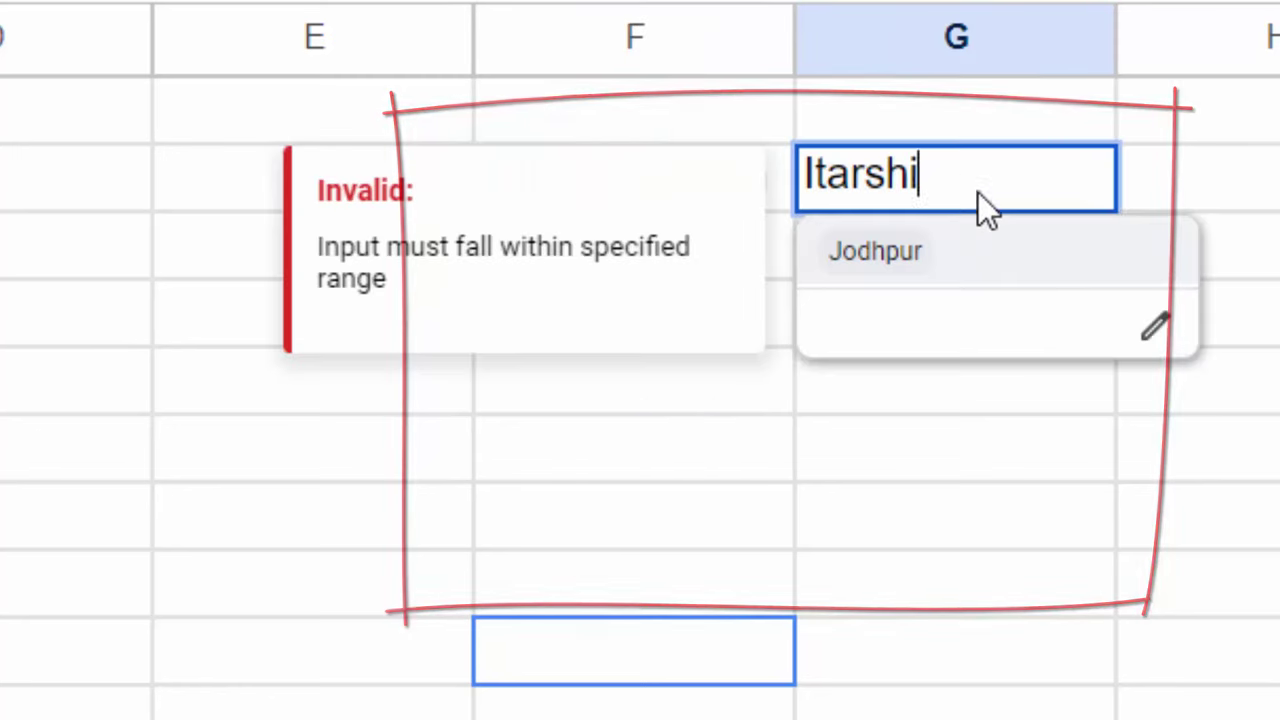
{"action": "left_click", "coordinate": [1025, 262]}
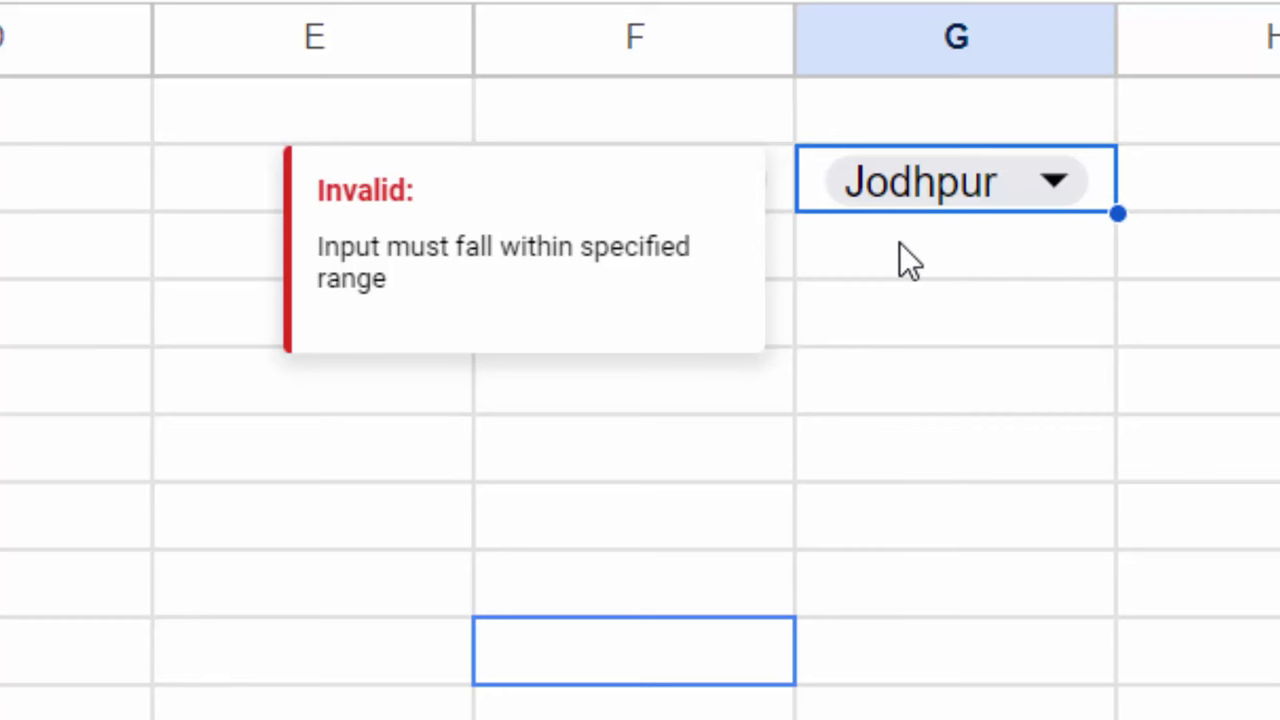
- Switch the F2 state to UP and pick Lucknow as the G2 city
{"action": "left_click", "coordinate": [843, 380]}
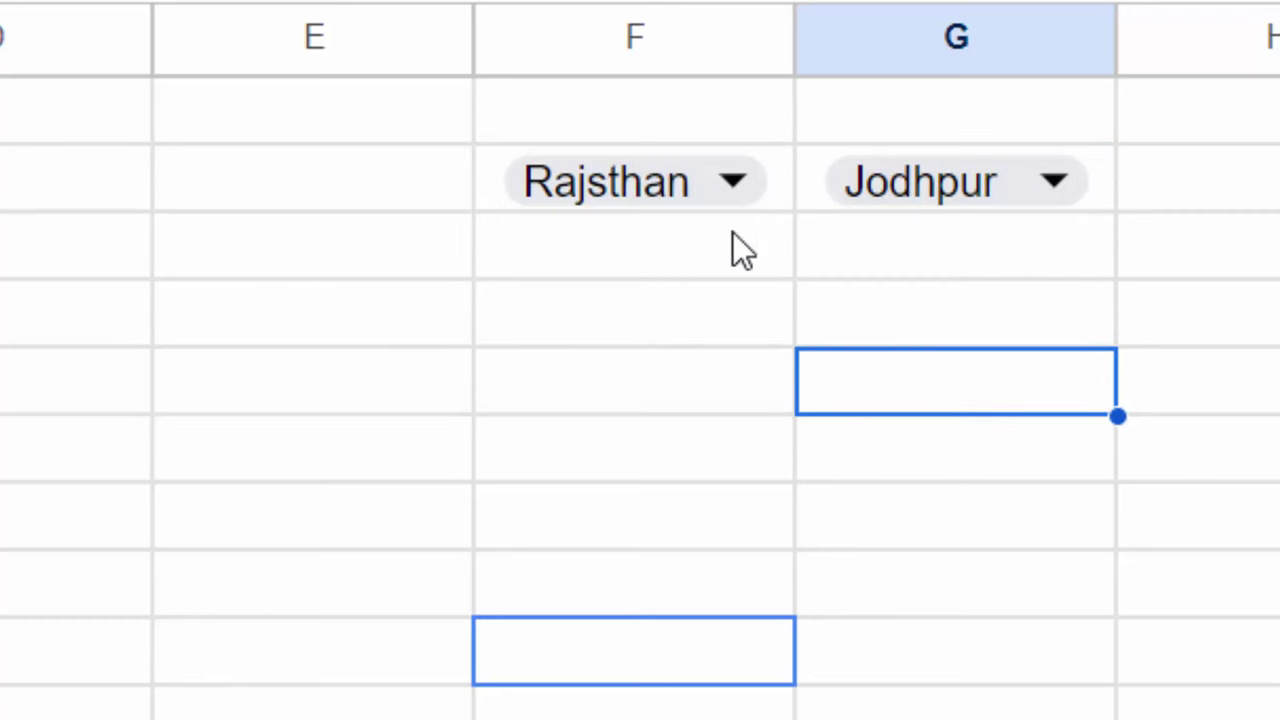
{"action": "left_click", "coordinate": [697, 197]}
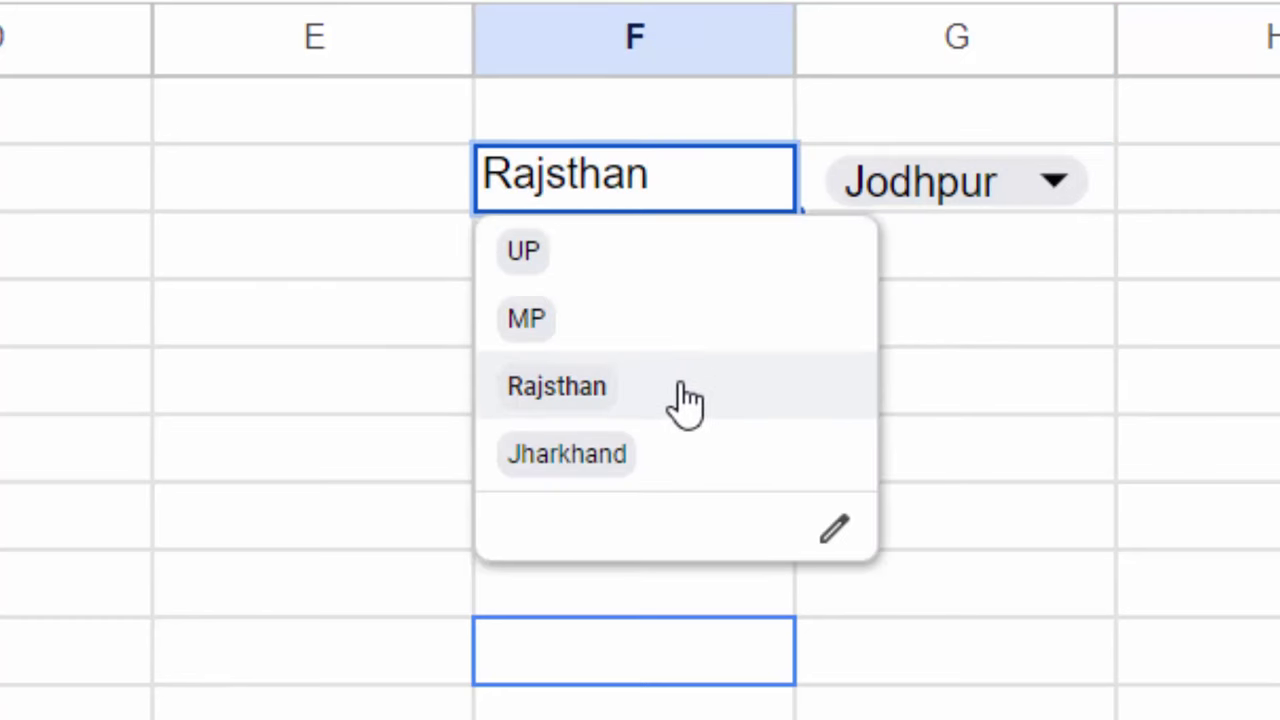
{"action": "left_click", "coordinate": [588, 255]}
{"action": "double_click", "coordinate": [1018, 169]}
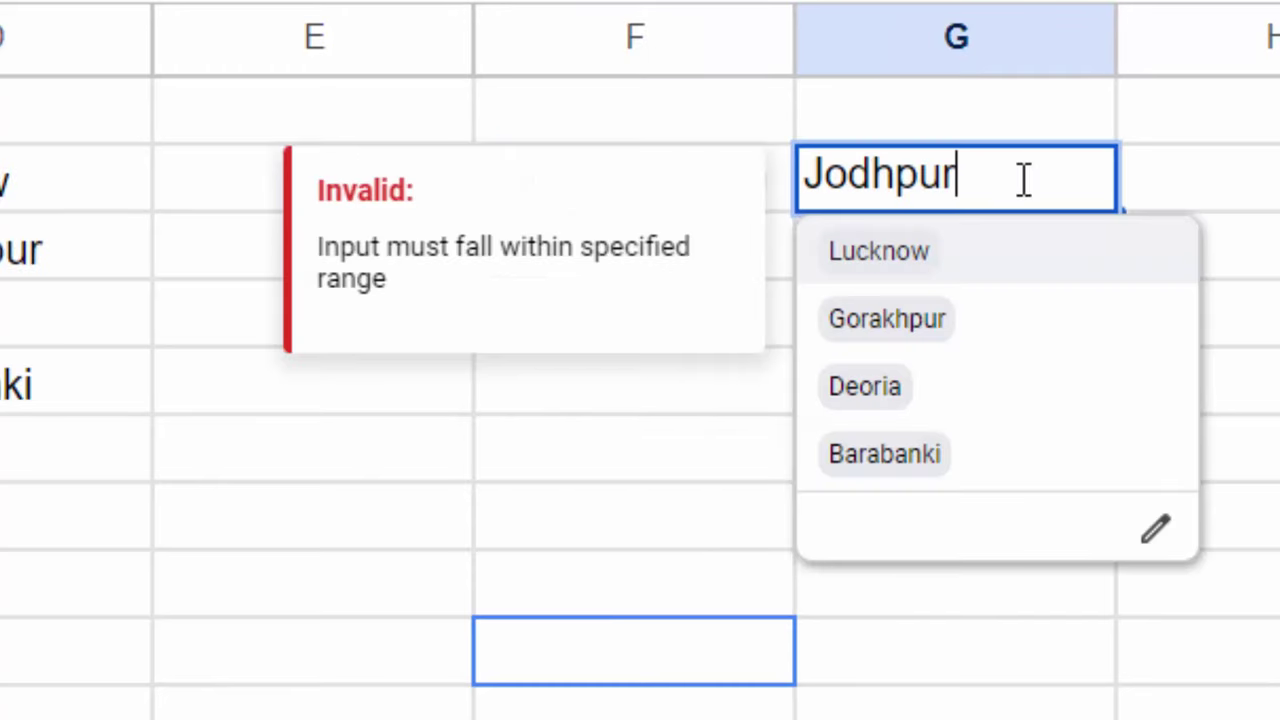
{"action": "left_click", "coordinate": [640, 460]}
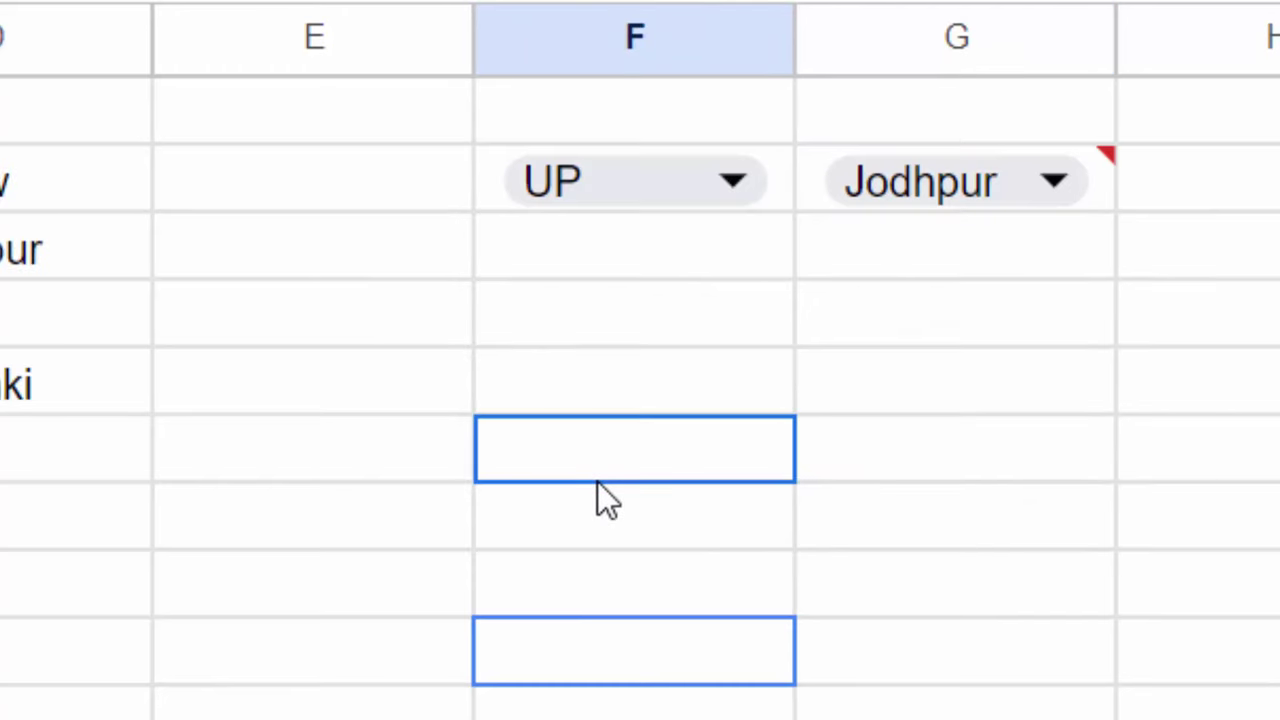
{"action": "double_click", "coordinate": [978, 205]}
{"action": "left_click", "coordinate": [955, 258]}
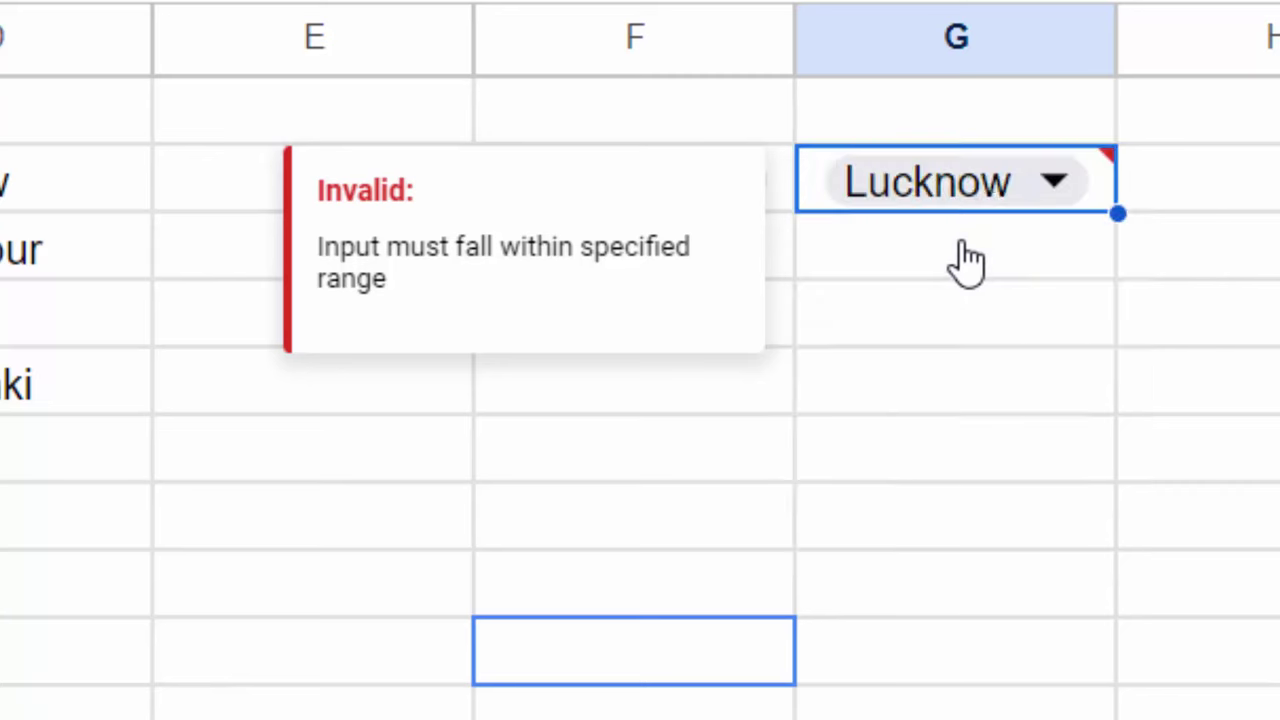
{"action": "double_click", "coordinate": [1025, 185]}
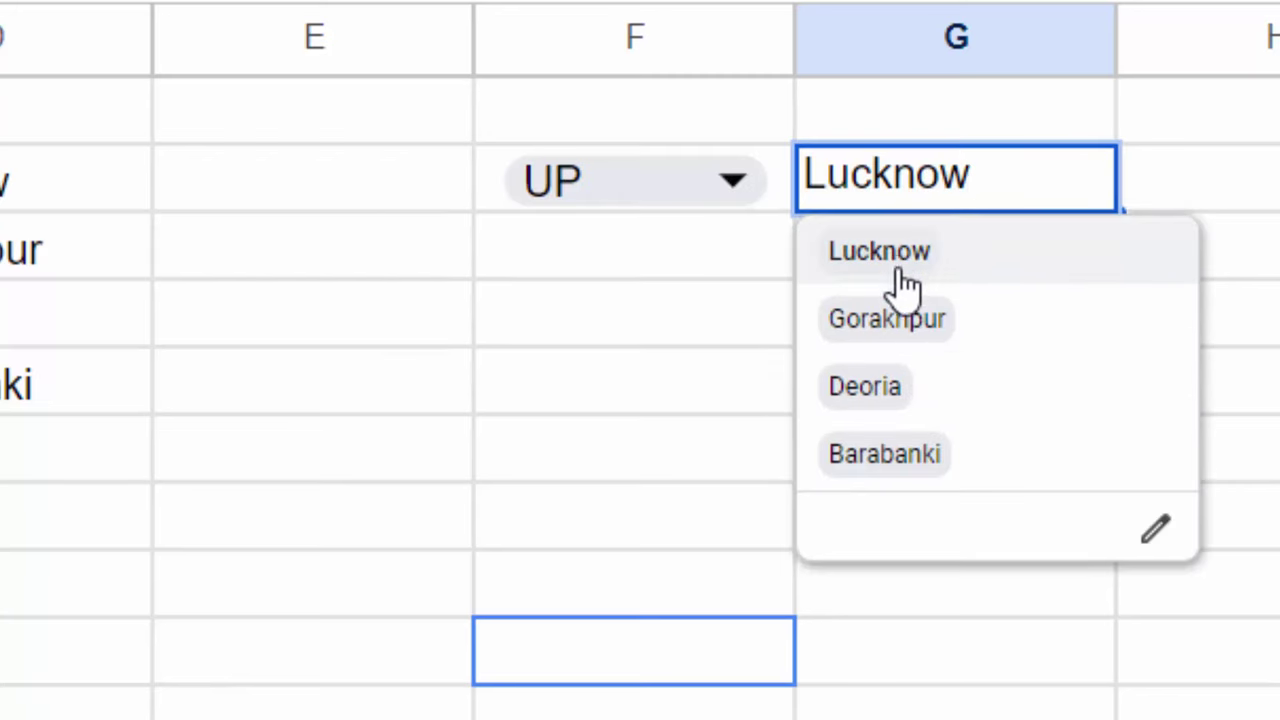
- Switch the state to Jharkhand, pick Ranchi, and dismiss the invalid-entry warning
{"action": "double_click", "coordinate": [663, 201]}
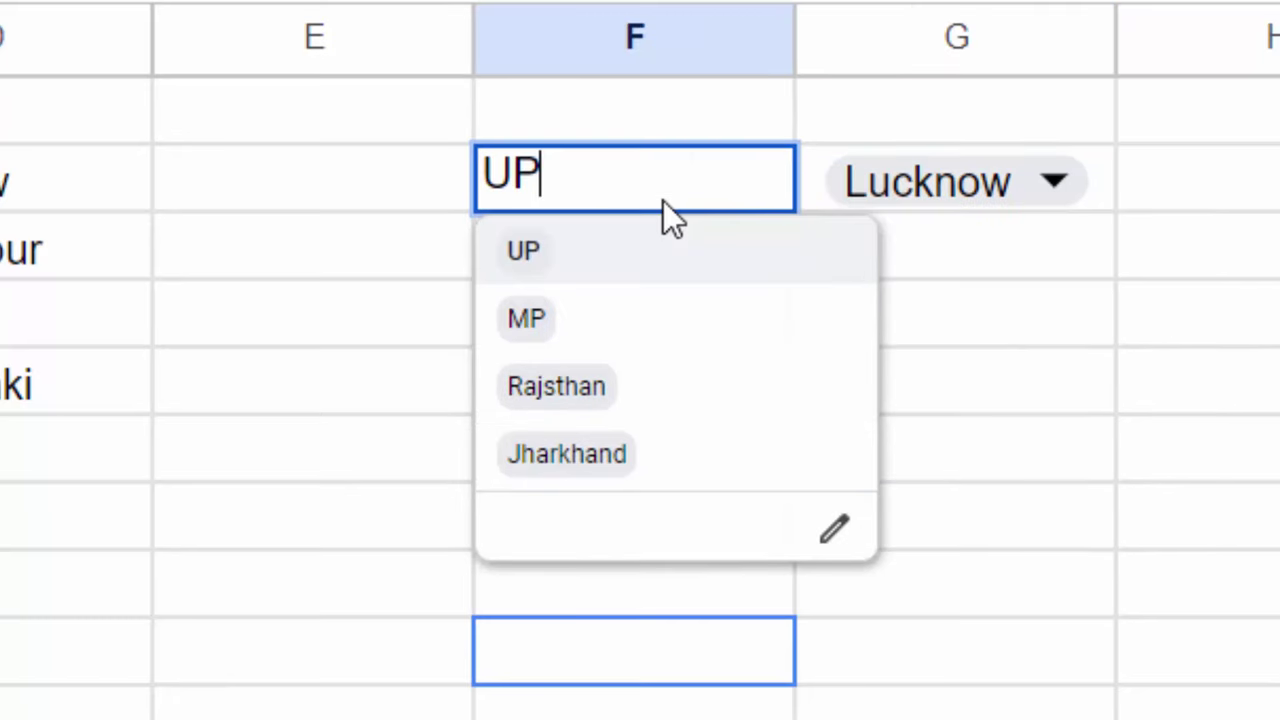
{"action": "left_click", "coordinate": [623, 455]}
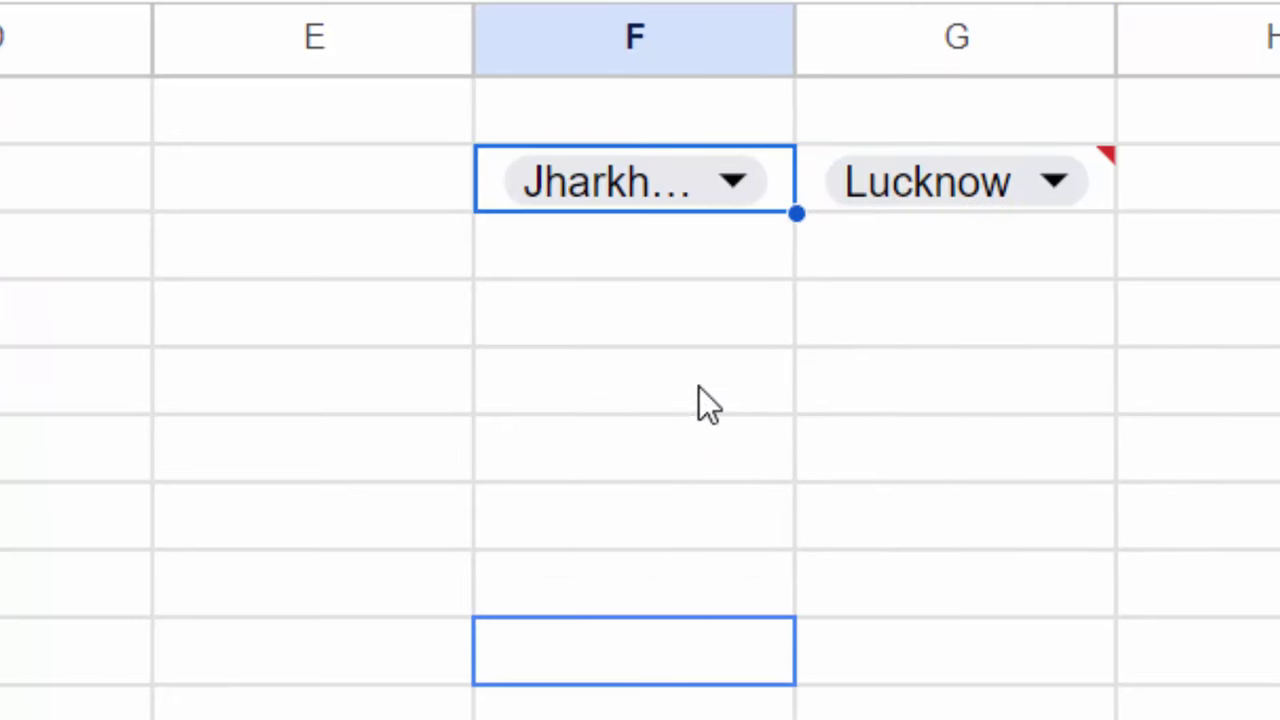
{"action": "double_click", "coordinate": [1022, 185]}
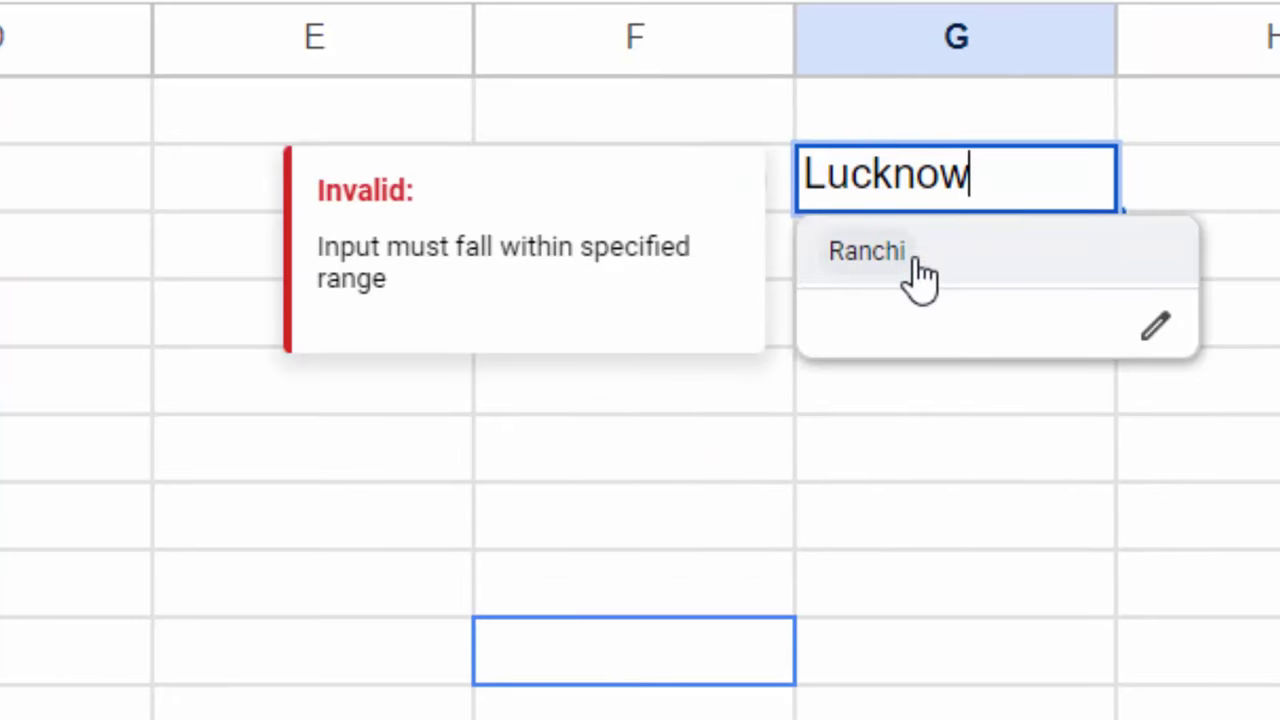
{"action": "left_click", "coordinate": [1005, 270]}
{"action": "left_click", "coordinate": [629, 382]}
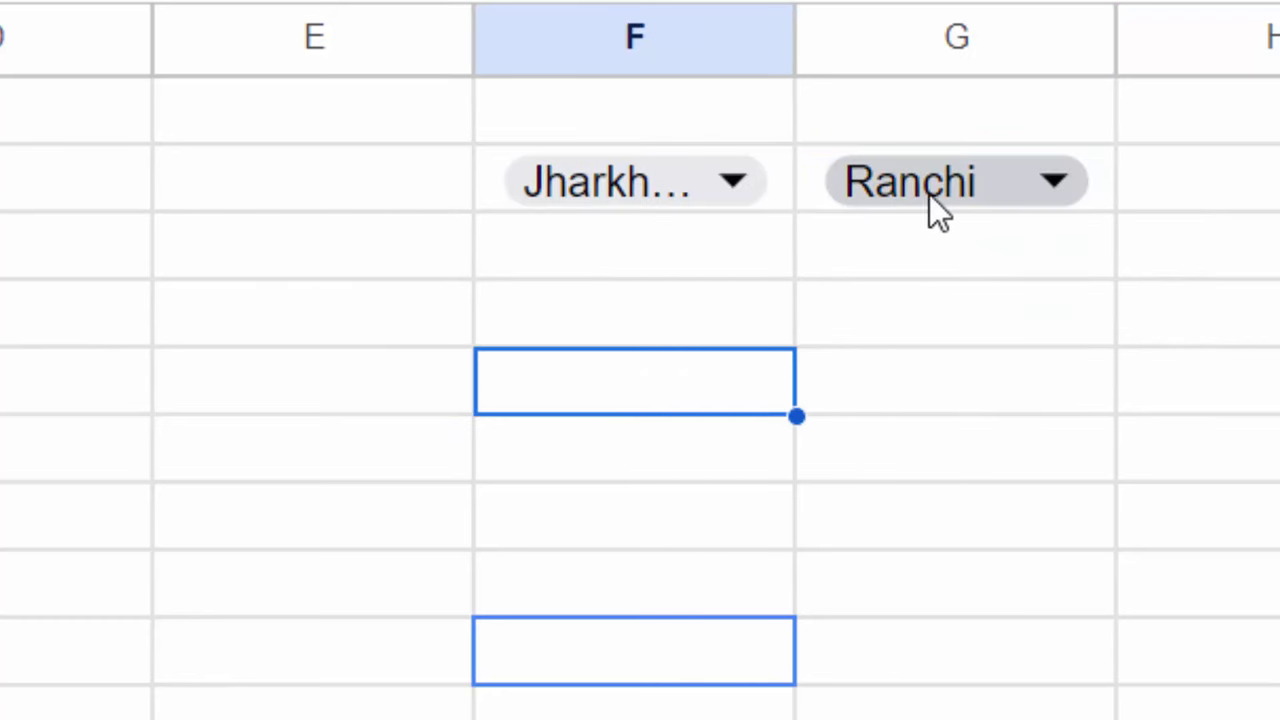
- Switch the F2 state to MP and pick Satna as the G2 city
{"action": "left_click", "coordinate": [735, 182]}
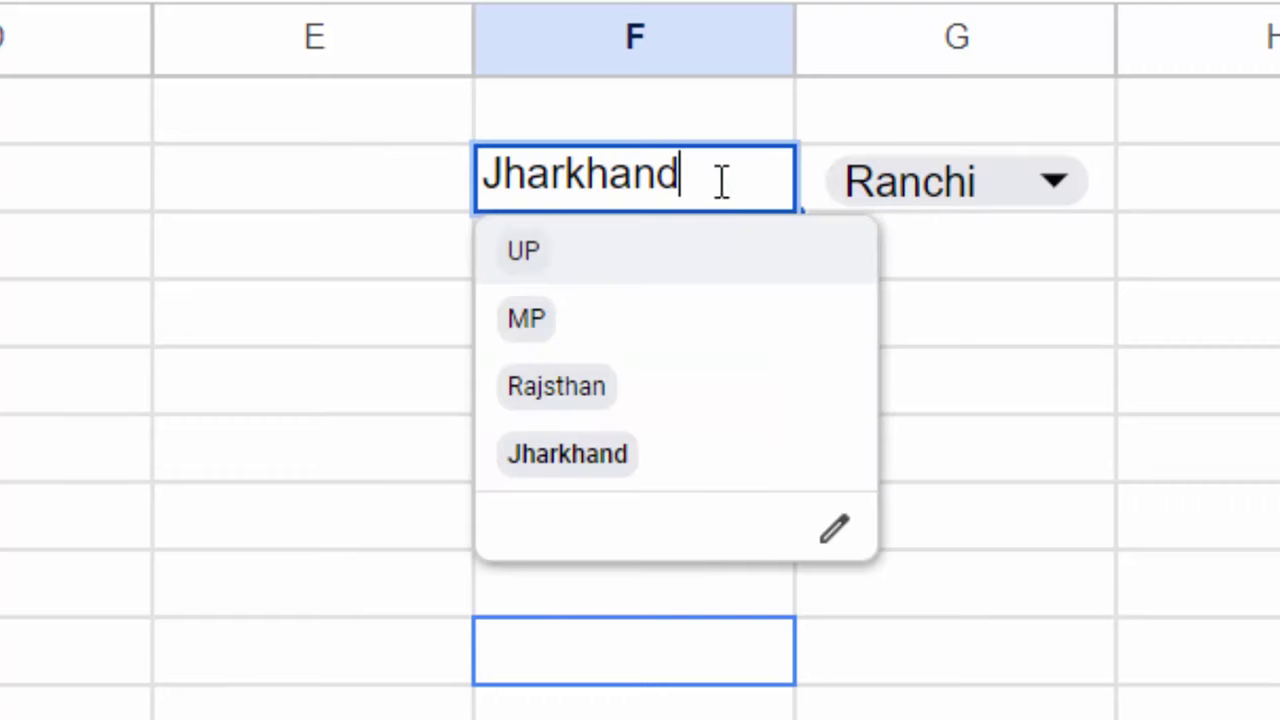
{"action": "left_click", "coordinate": [667, 330]}
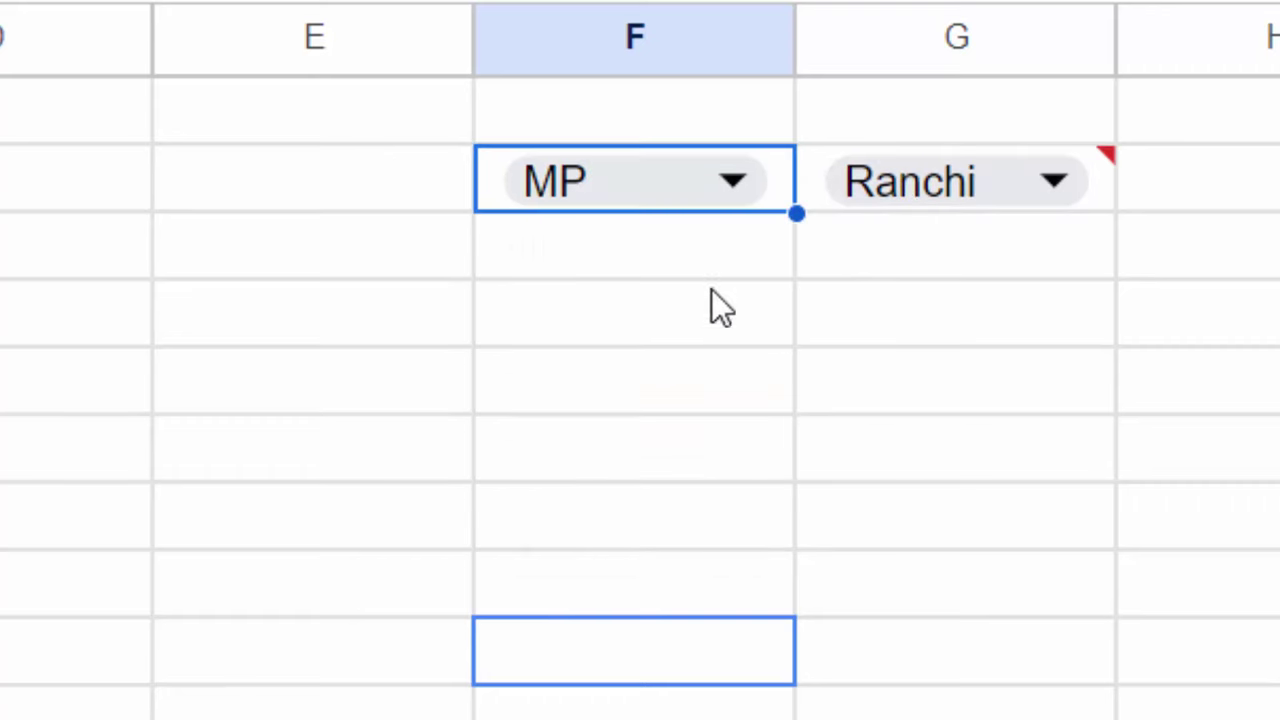
{"action": "left_click", "coordinate": [995, 194]}
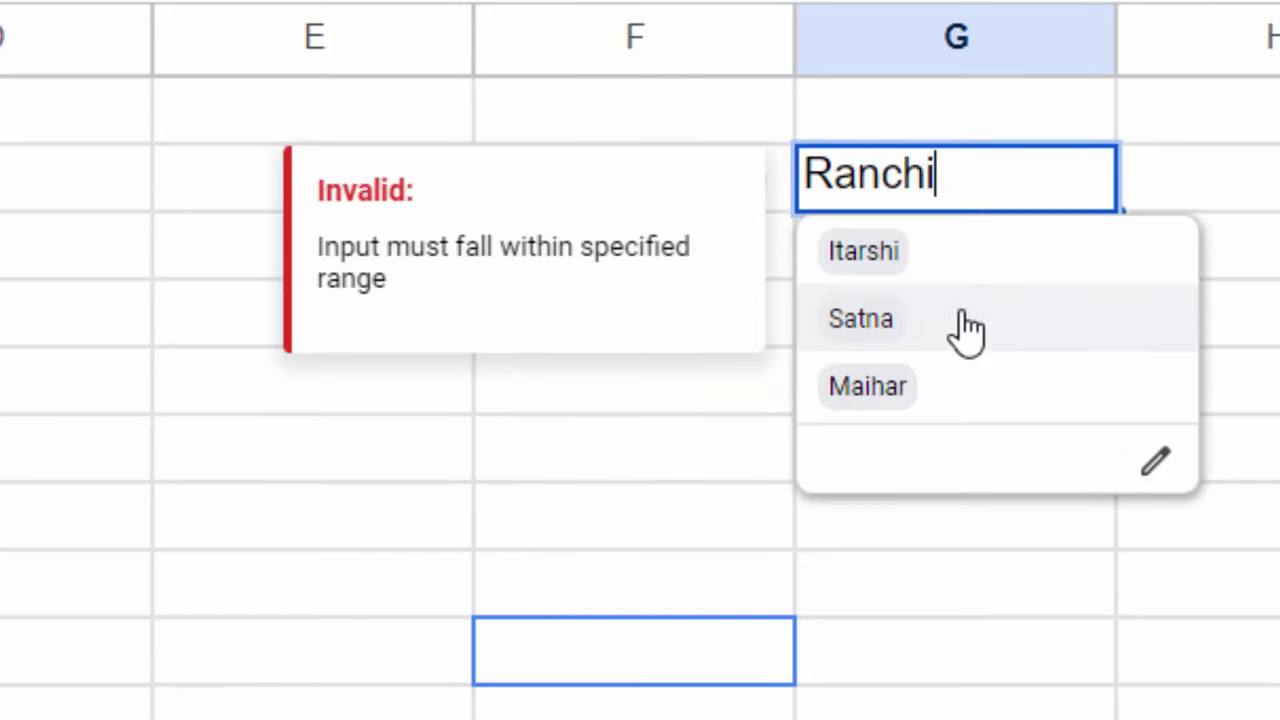
{"action": "left_click", "coordinate": [965, 325]}
{"action": "left_click", "coordinate": [1000, 192]}
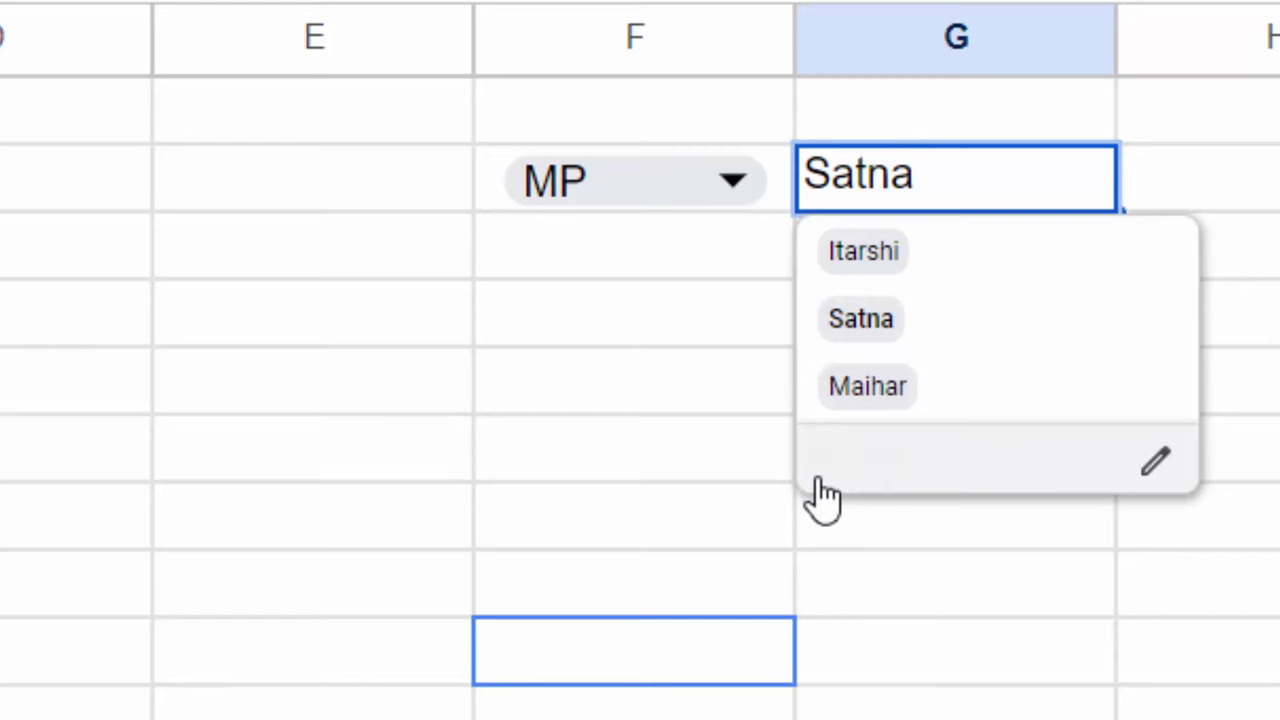
- Confirm Satna and copy the state–city table B2:C10
{"action": "key", "text": "Return"}
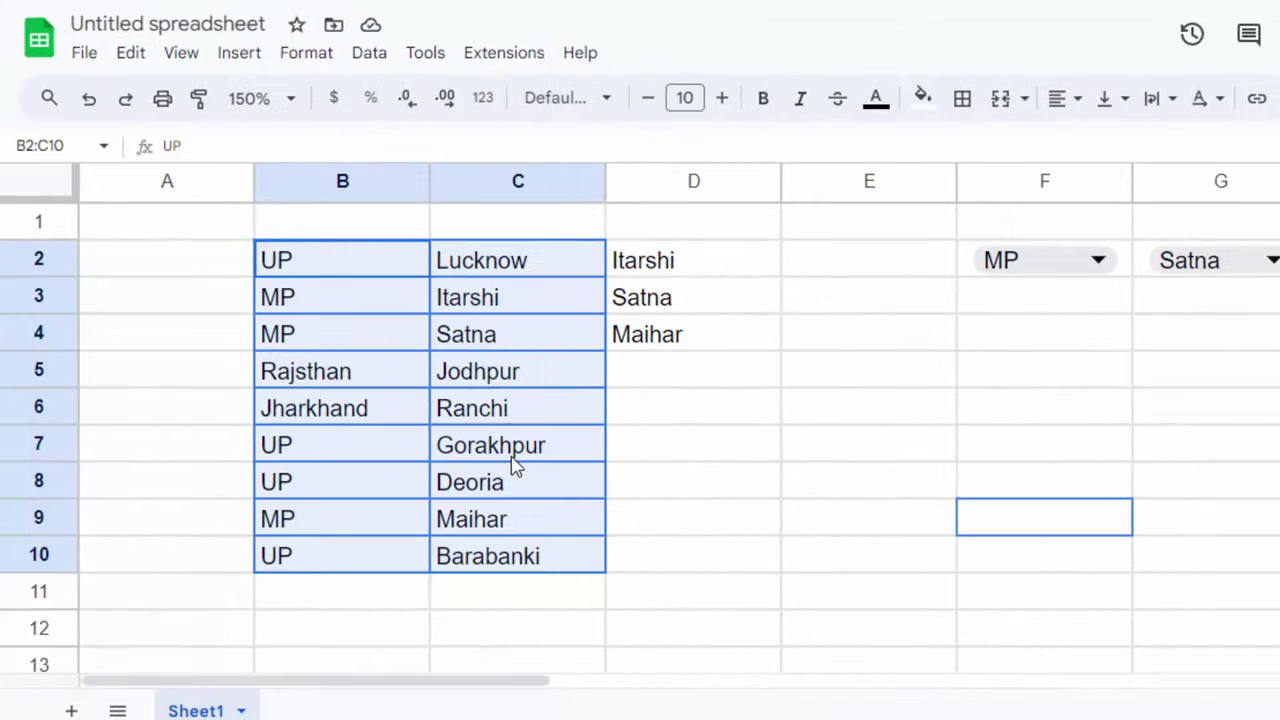
{"action": "right_click", "coordinate": [512, 466]}
{"action": "left_click", "coordinate": [521, 155]}
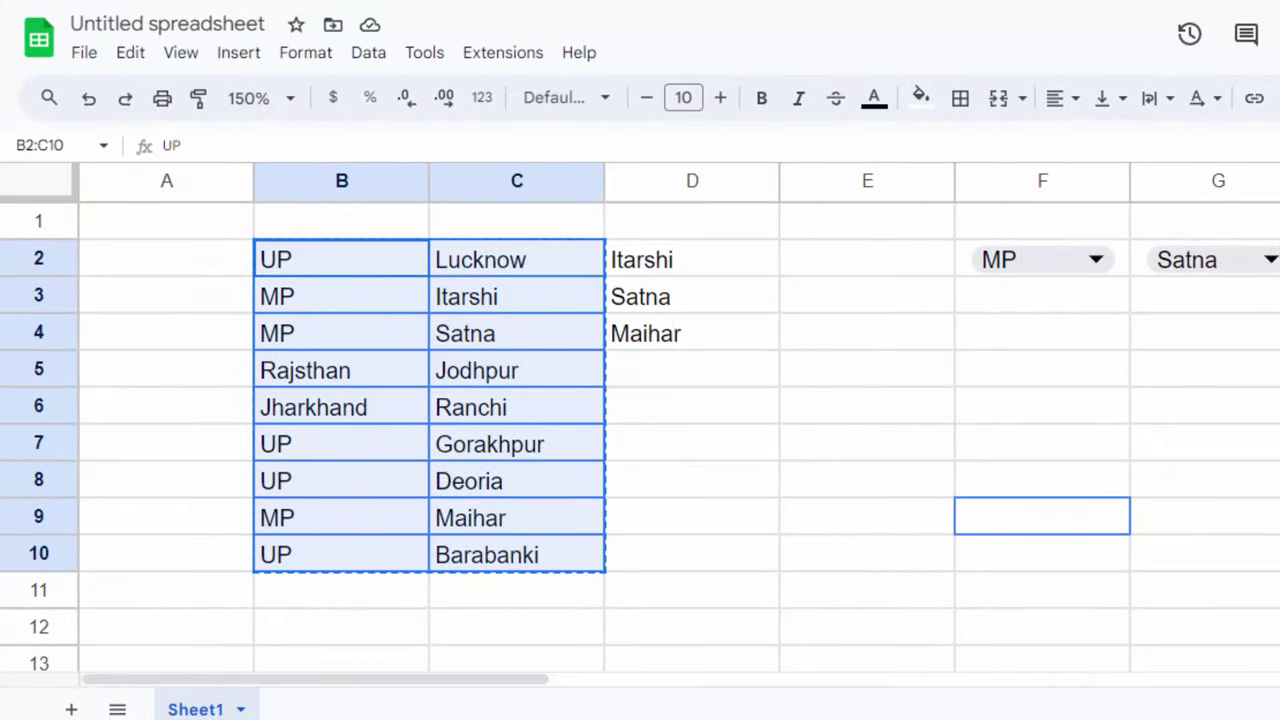
- Add Sheet2 and paste the copied table starting at B2
{"action": "left_click", "coordinate": [72, 709]}
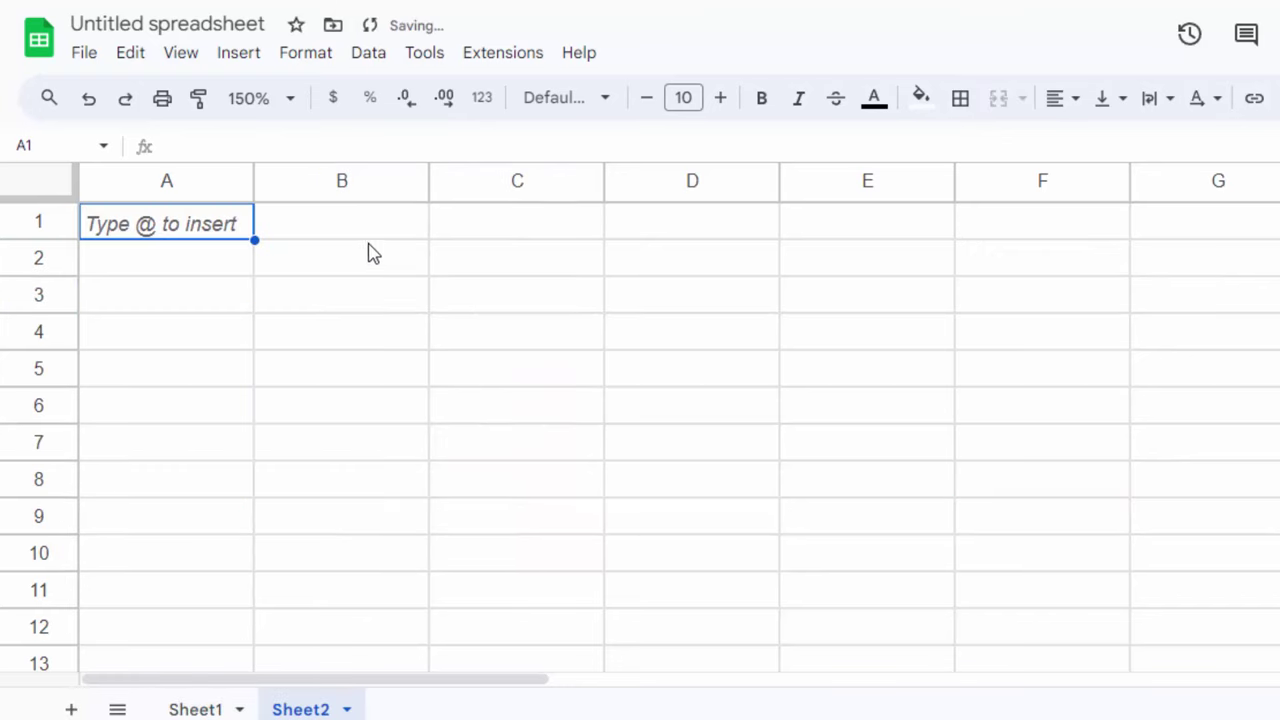
{"action": "left_click_drag", "start_coordinate": [369, 239], "coordinate": [374, 266]}
{"action": "left_click", "coordinate": [376, 267]}
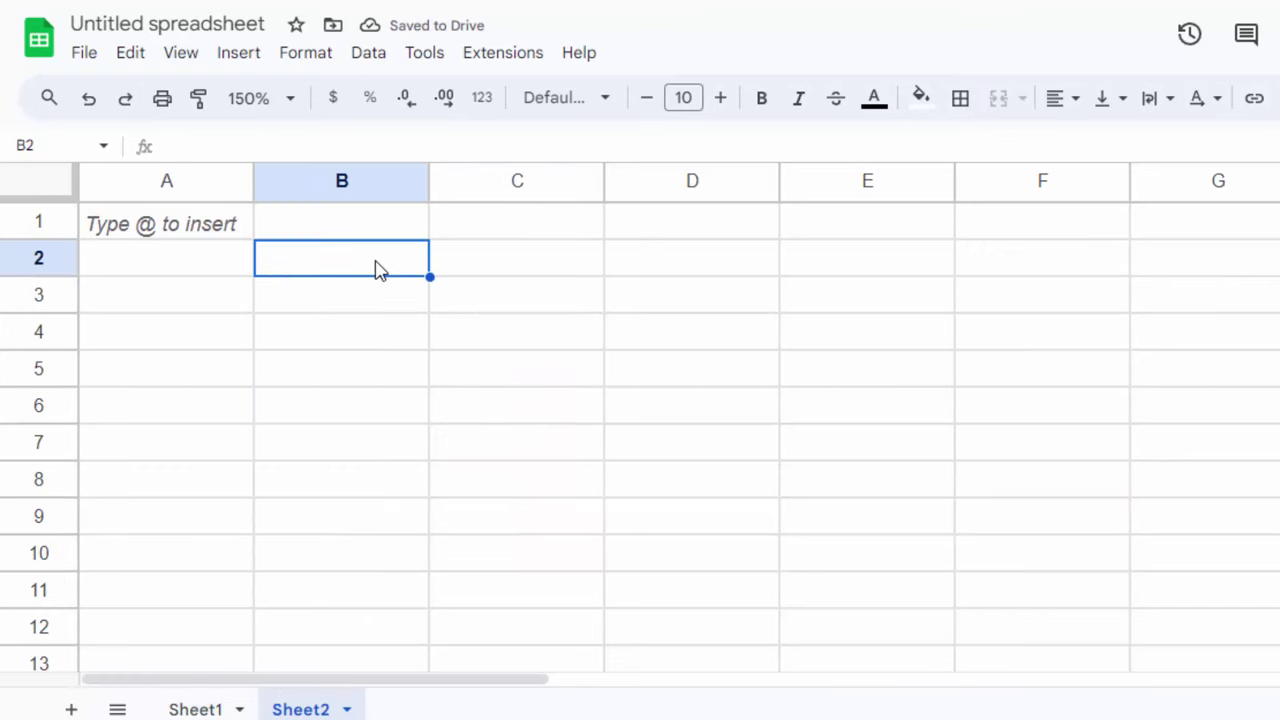
{"action": "key", "text": "ctrl+v"}
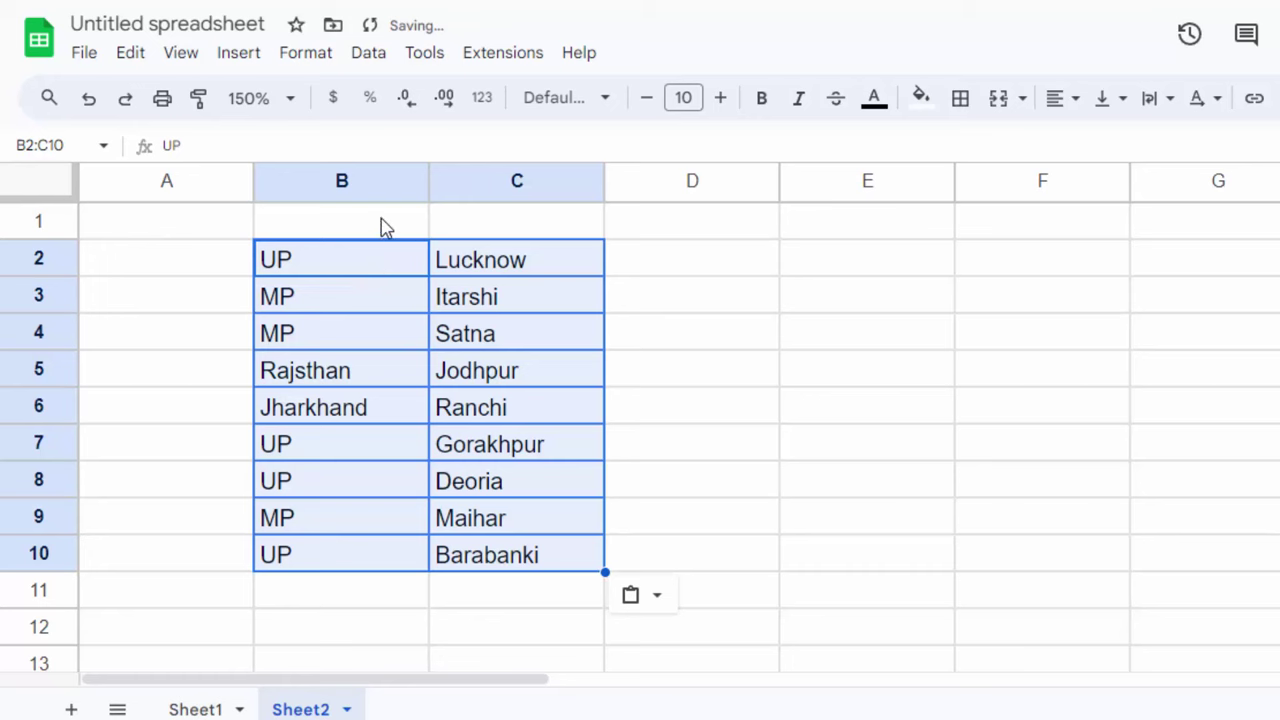
- Enter the headers 'State' in B1 and 'City' in C1
{"action": "left_click", "coordinate": [383, 225]}
{"action": "type", "text": "Sta"}
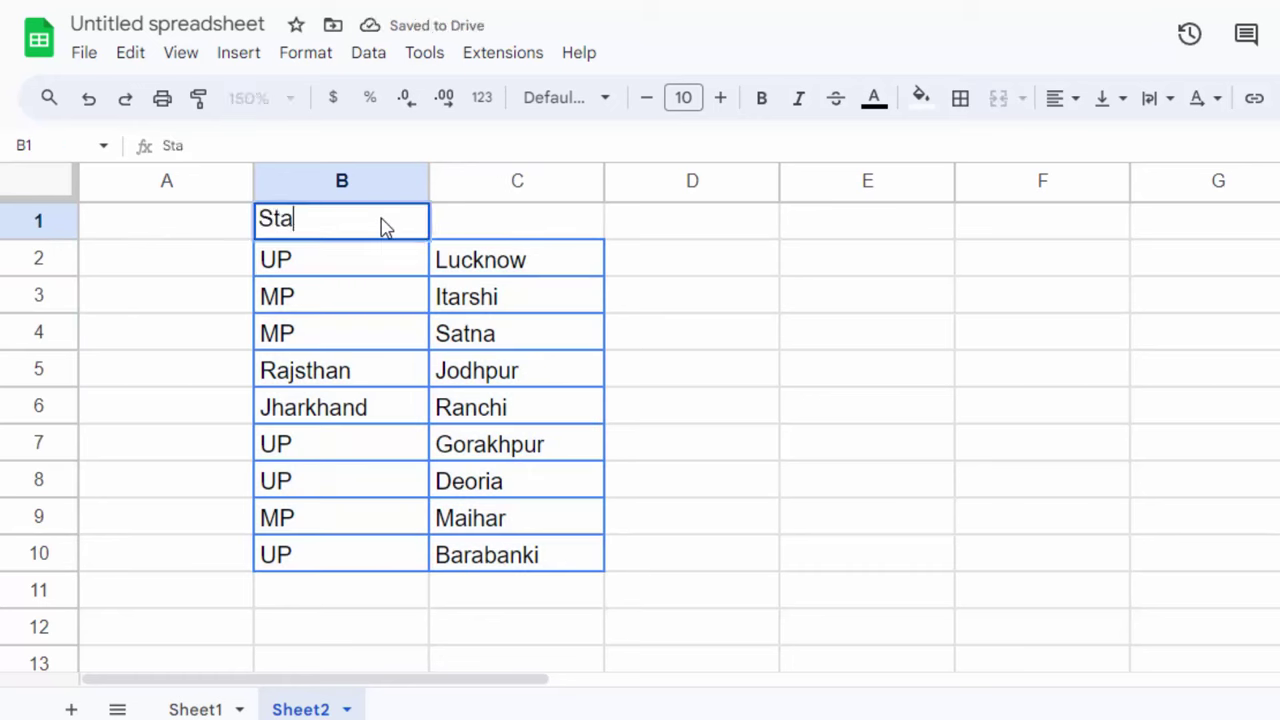
{"action": "type", "text": "te"}
{"action": "left_click", "coordinate": [497, 205]}
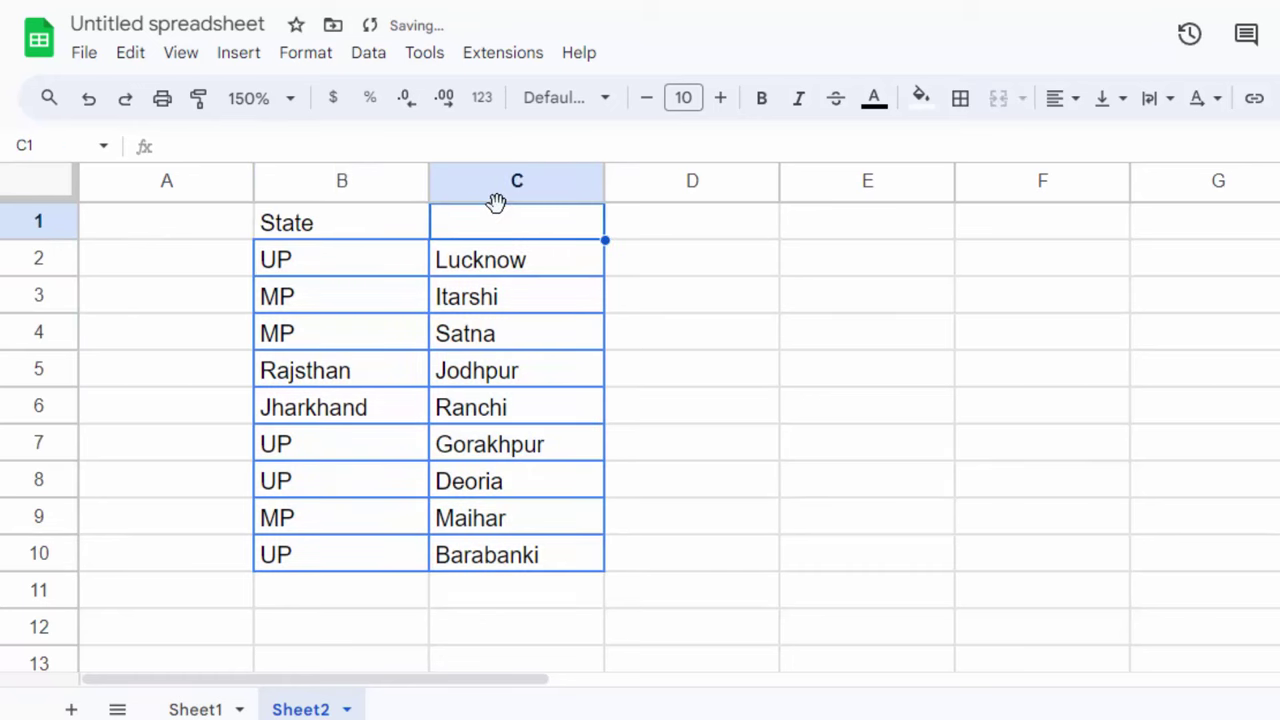
{"action": "type", "text": "City"}
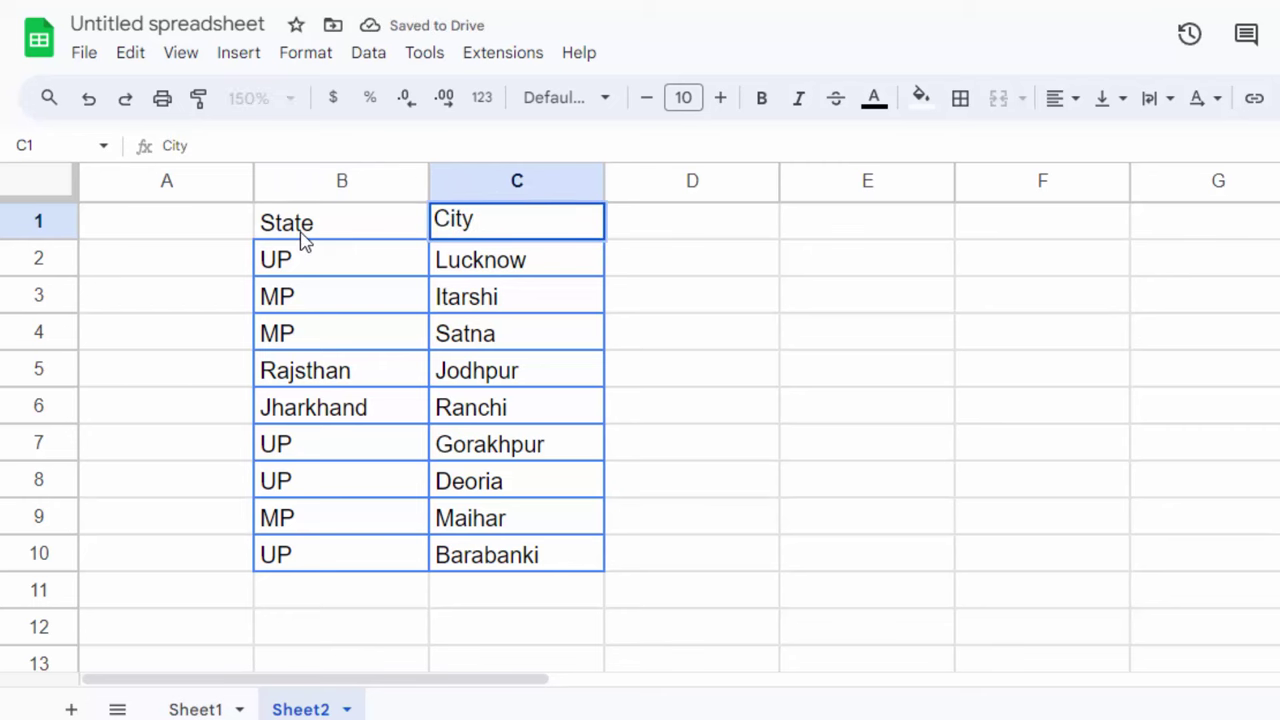
- Give the State and City header cells B1:C1 a yellow fill
{"action": "left_click_drag", "start_coordinate": [303, 240], "coordinate": [491, 214]}
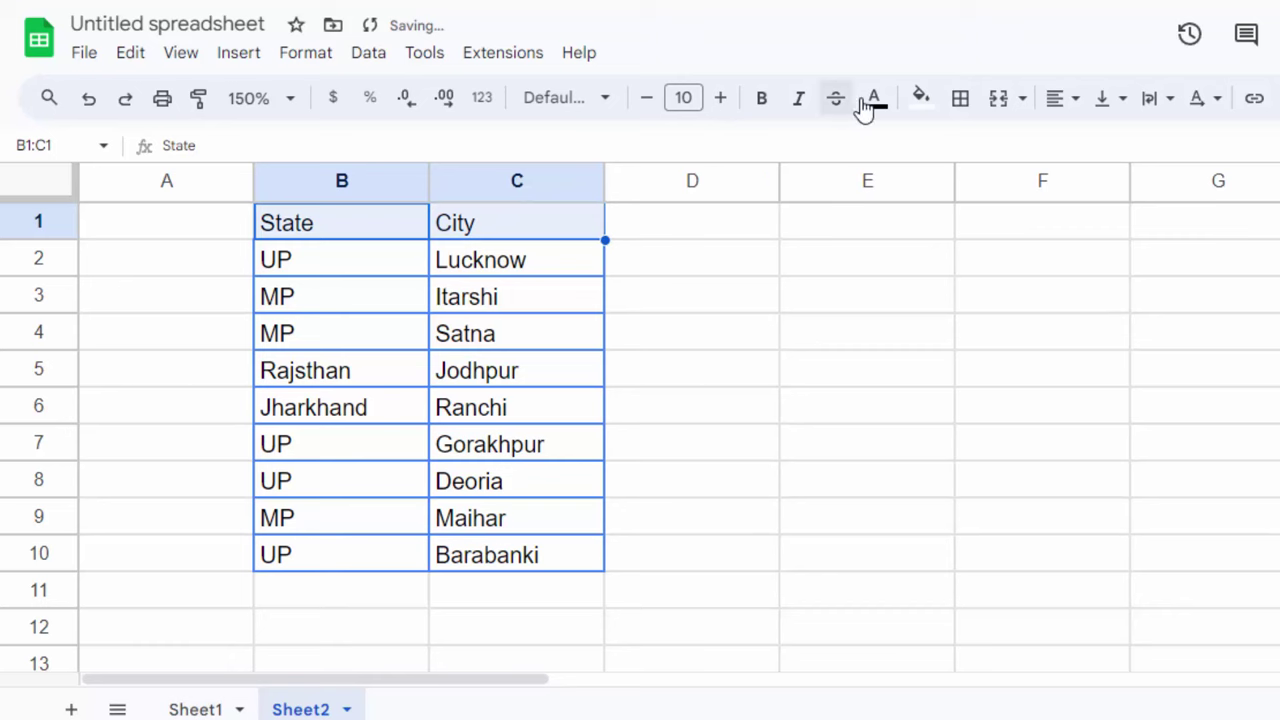
{"action": "left_click", "coordinate": [921, 97]}
{"action": "left_click", "coordinate": [1021, 207]}
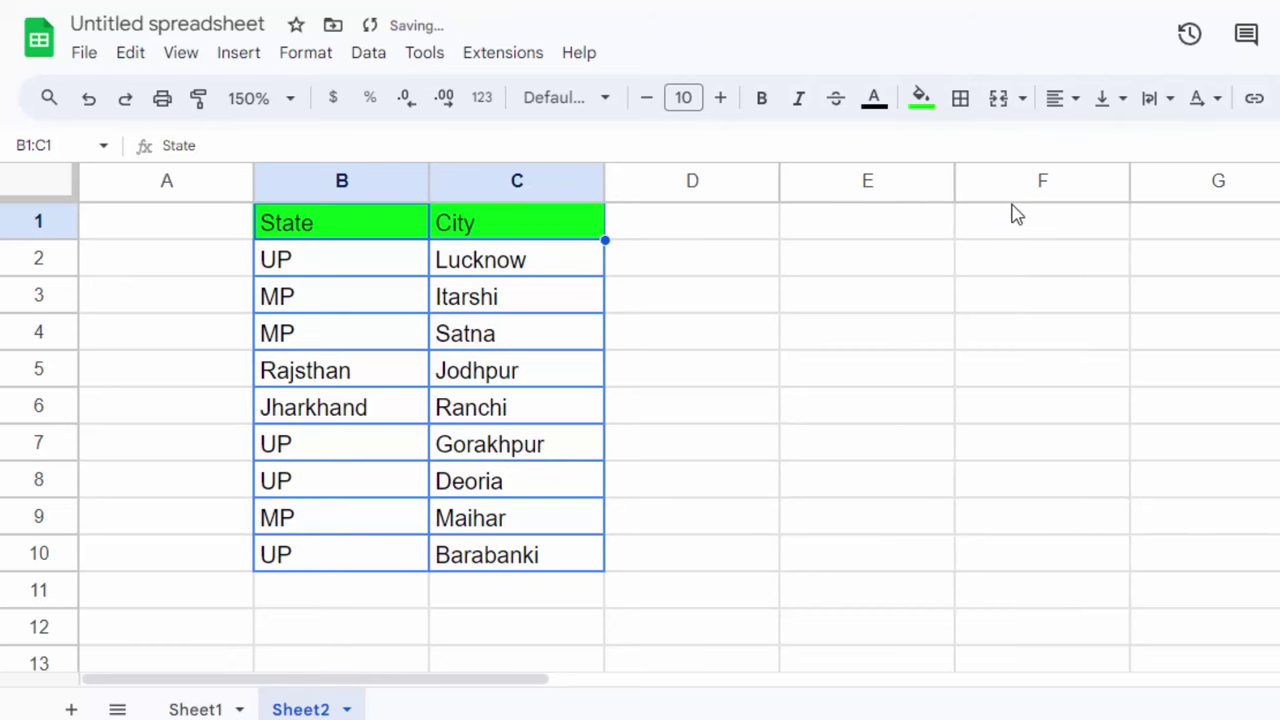
{"action": "left_click", "coordinate": [914, 106]}
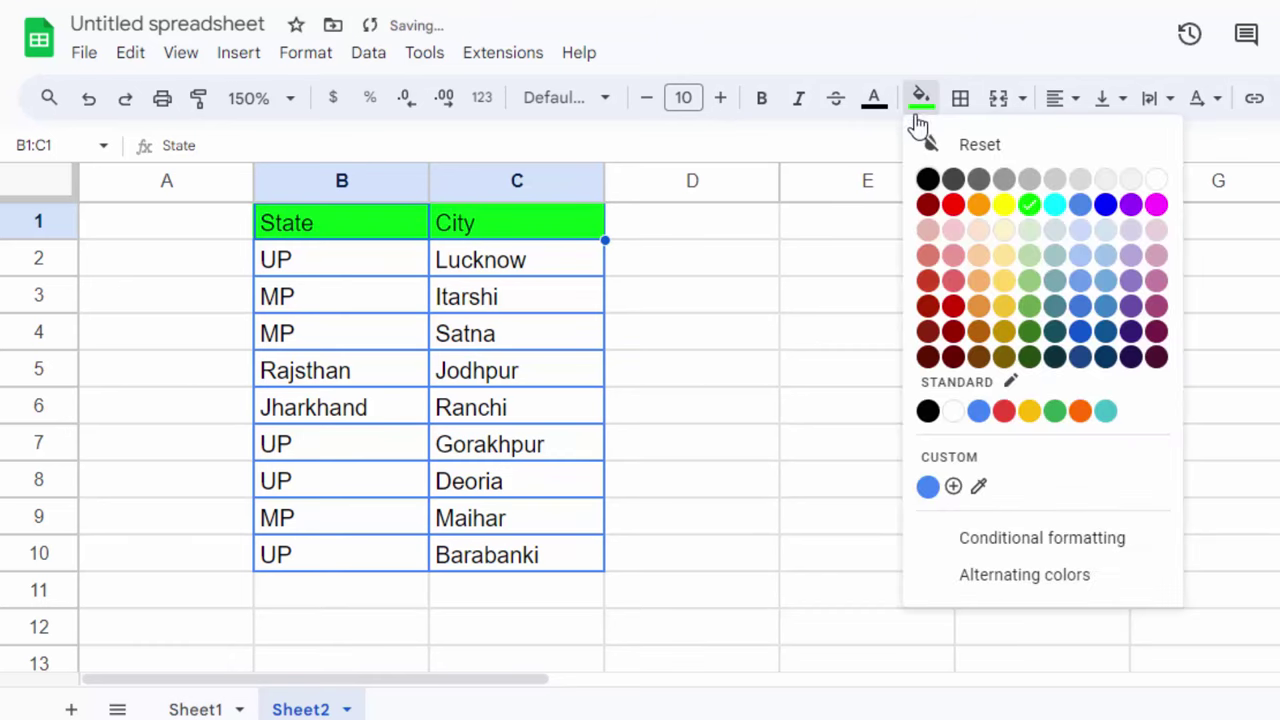
{"action": "left_click", "coordinate": [1004, 205]}
{"action": "left_click", "coordinate": [826, 380]}
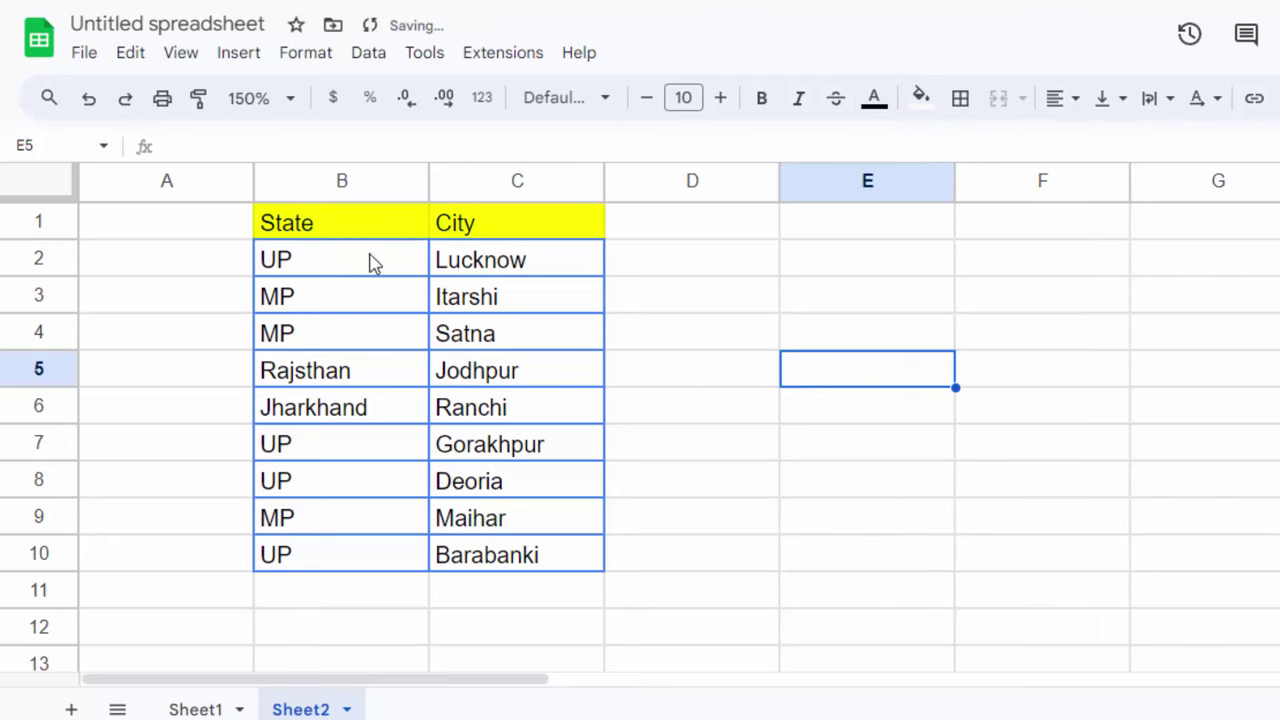
- Apply all borders to the top table rows B1:C3
{"action": "left_click_drag", "start_coordinate": [368, 228], "coordinate": [506, 297]}
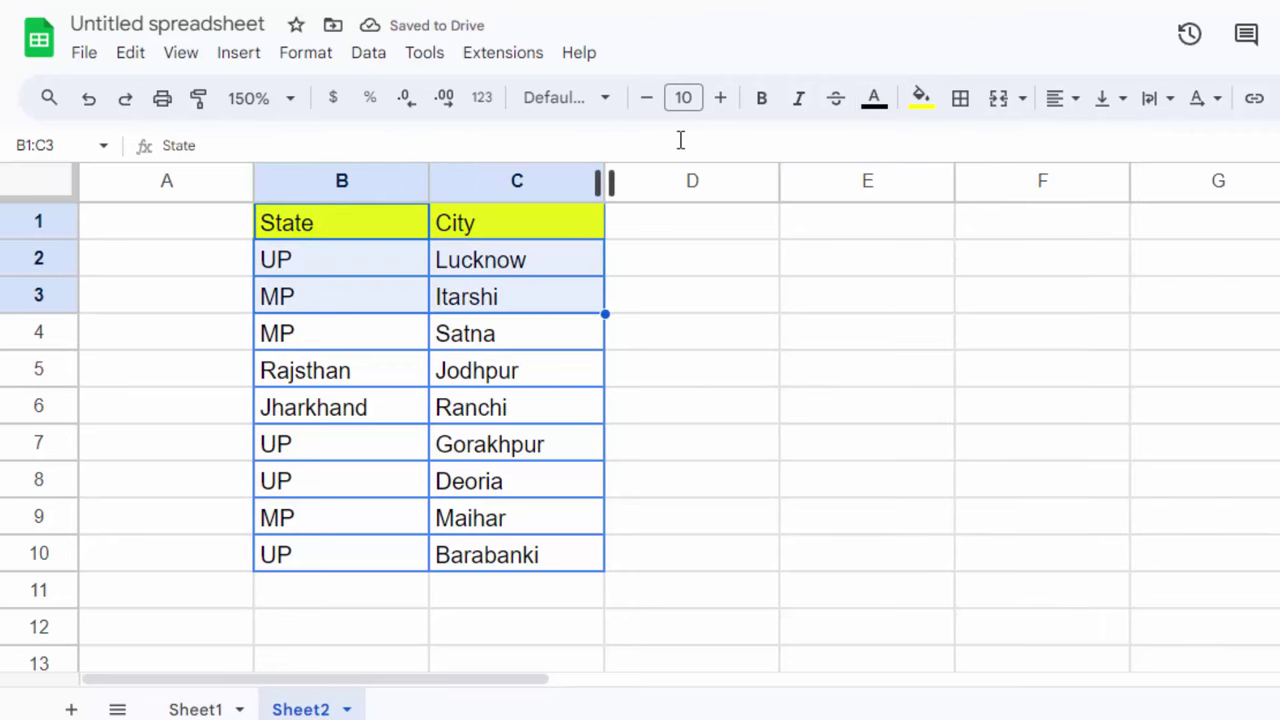
{"action": "left_click", "coordinate": [960, 98]}
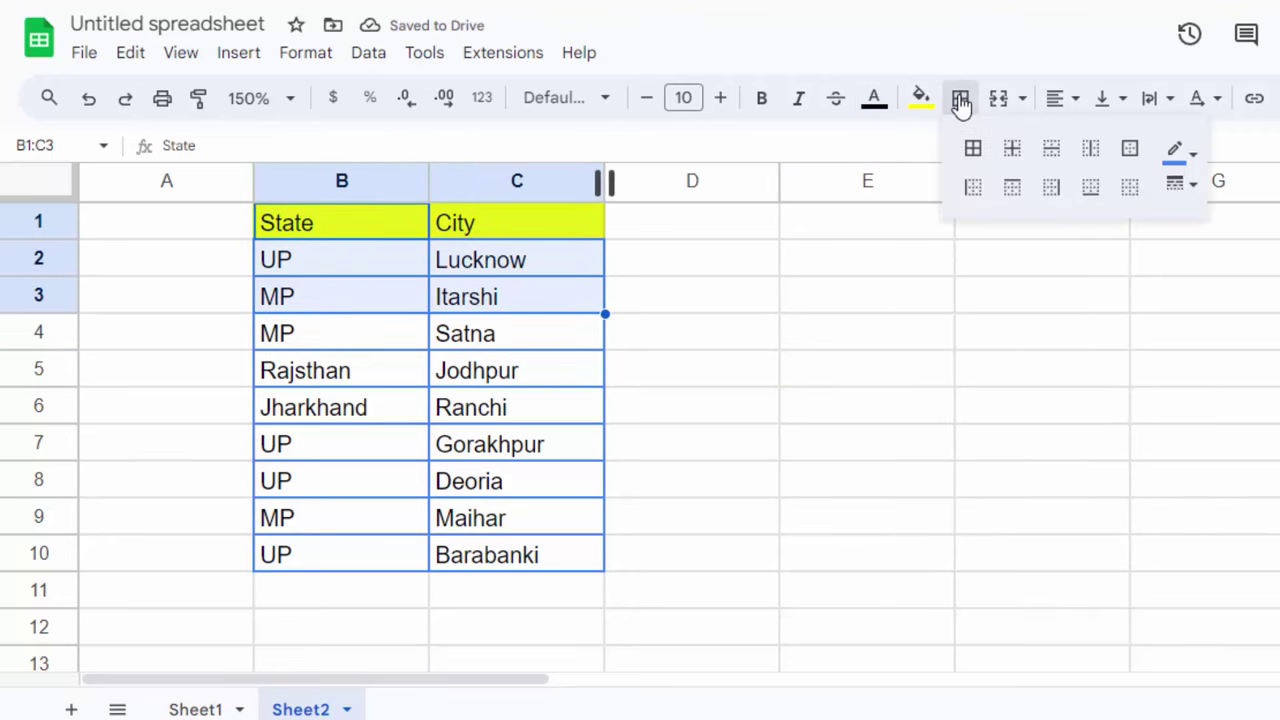
{"action": "left_click", "coordinate": [972, 148]}
{"action": "left_click", "coordinate": [772, 368]}
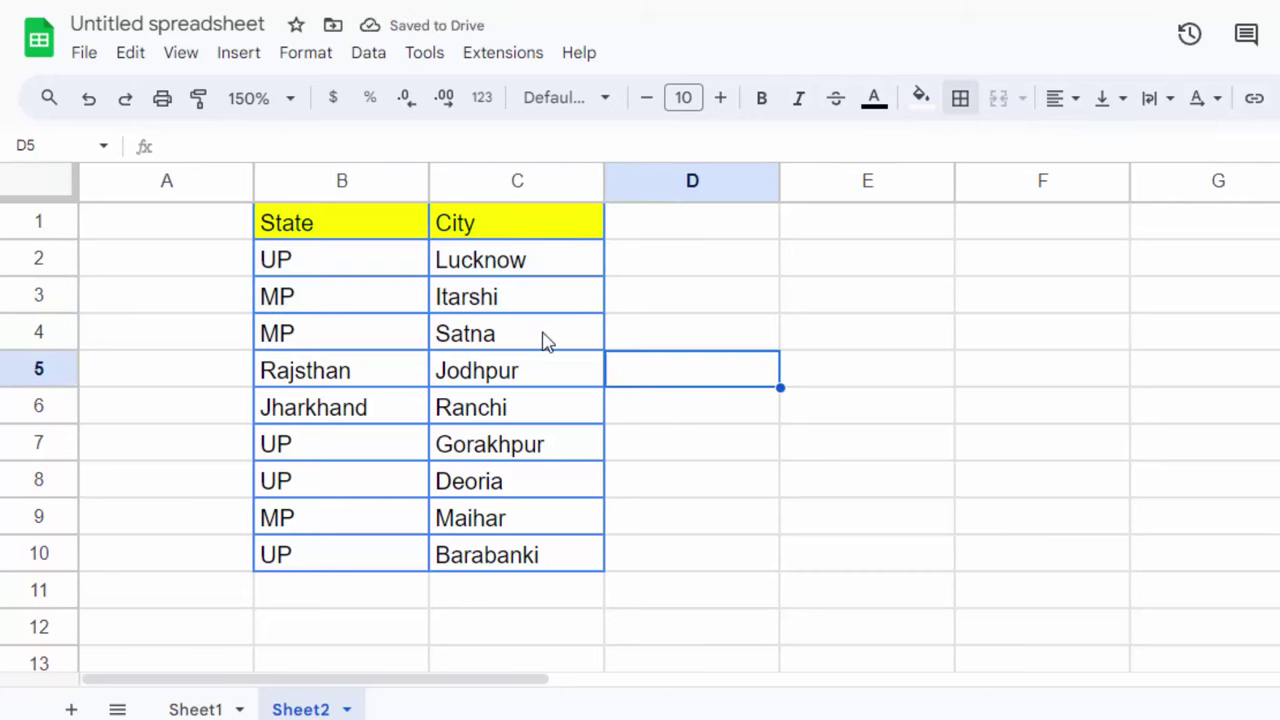
{"action": "left_click", "coordinate": [350, 258]}
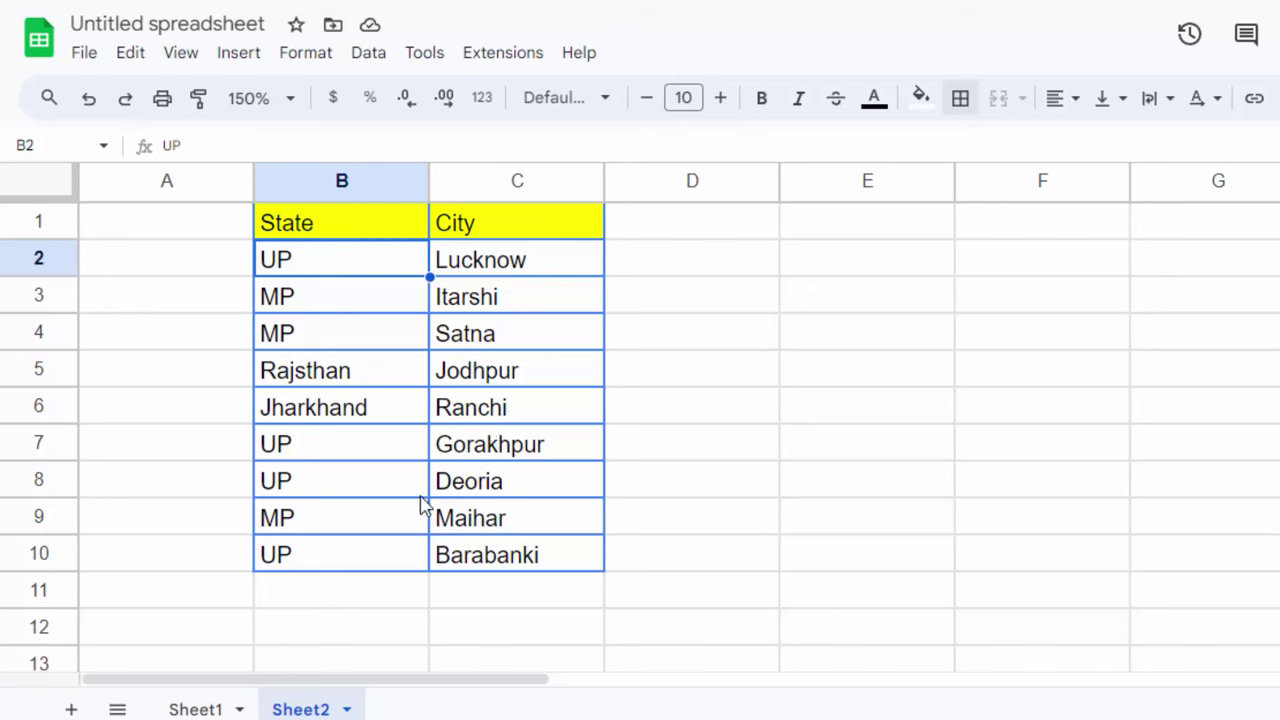
{"action": "left_click", "coordinate": [398, 587]}
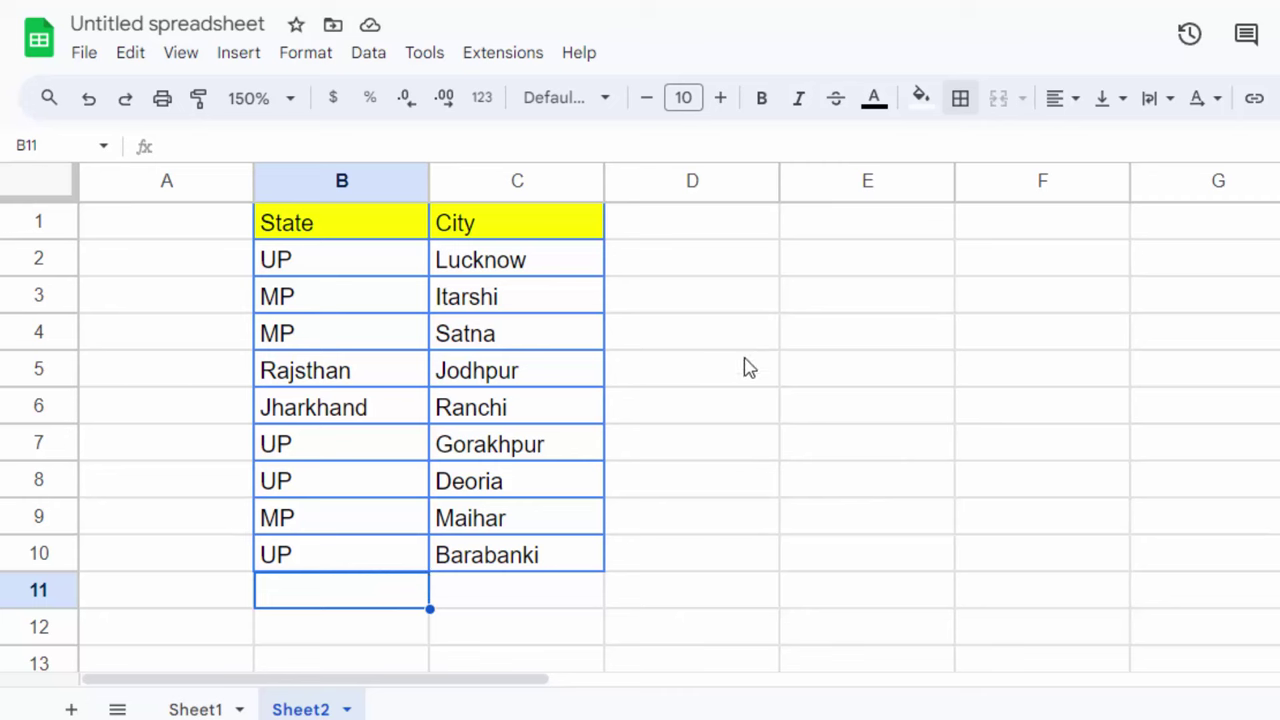
{"action": "left_click", "coordinate": [800, 236]}
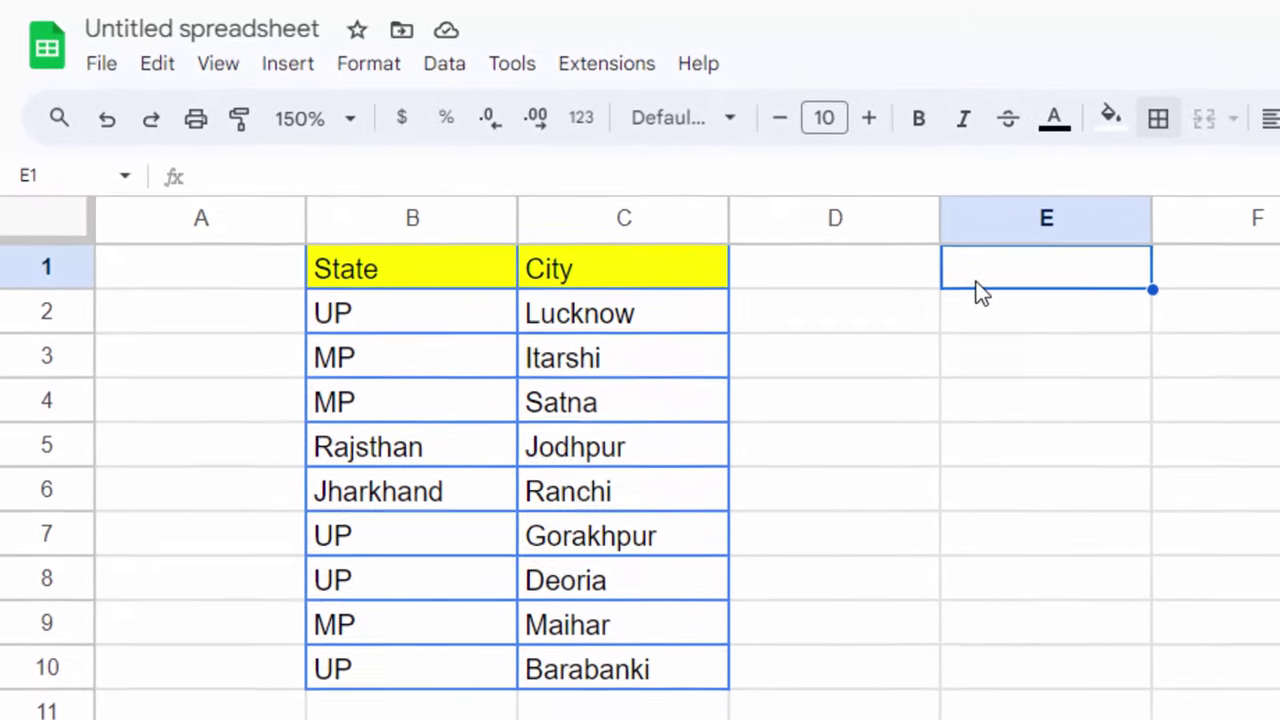
- Add a Dropdown (from a range) validation rule for E1 and begin picking the range at B2
{"action": "left_click", "coordinate": [446, 66]}
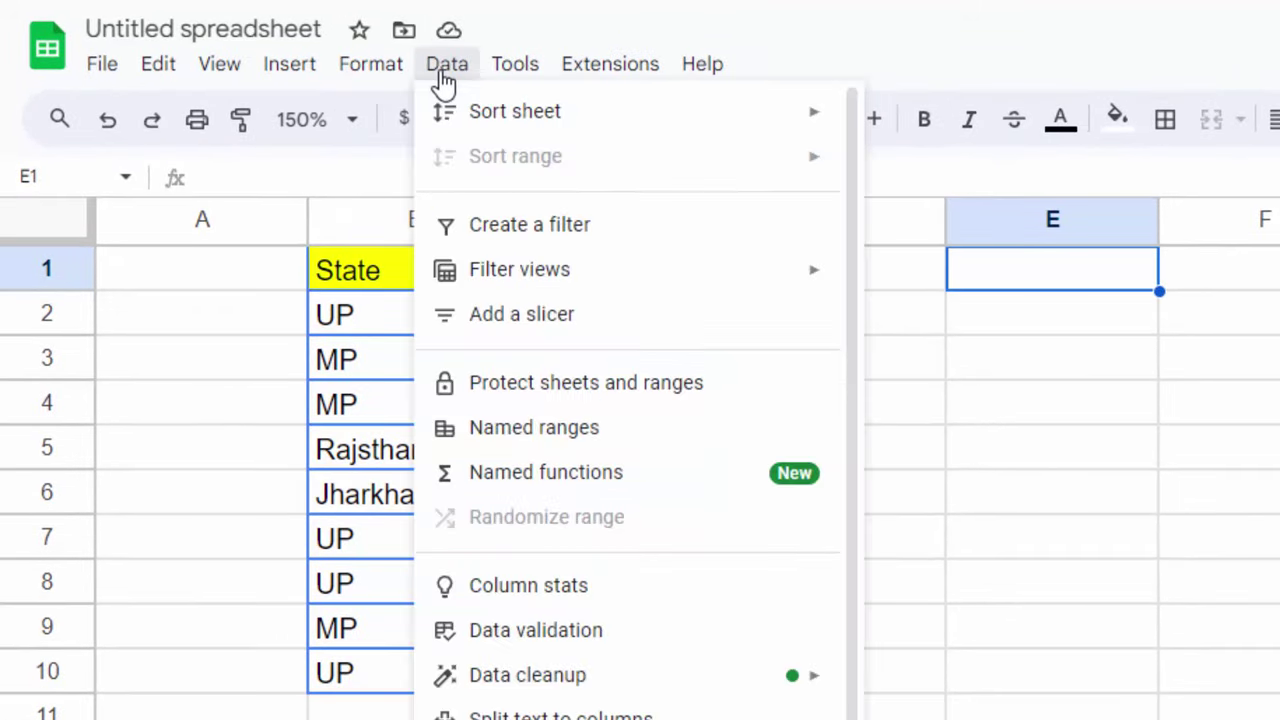
{"action": "left_click", "coordinate": [583, 630]}
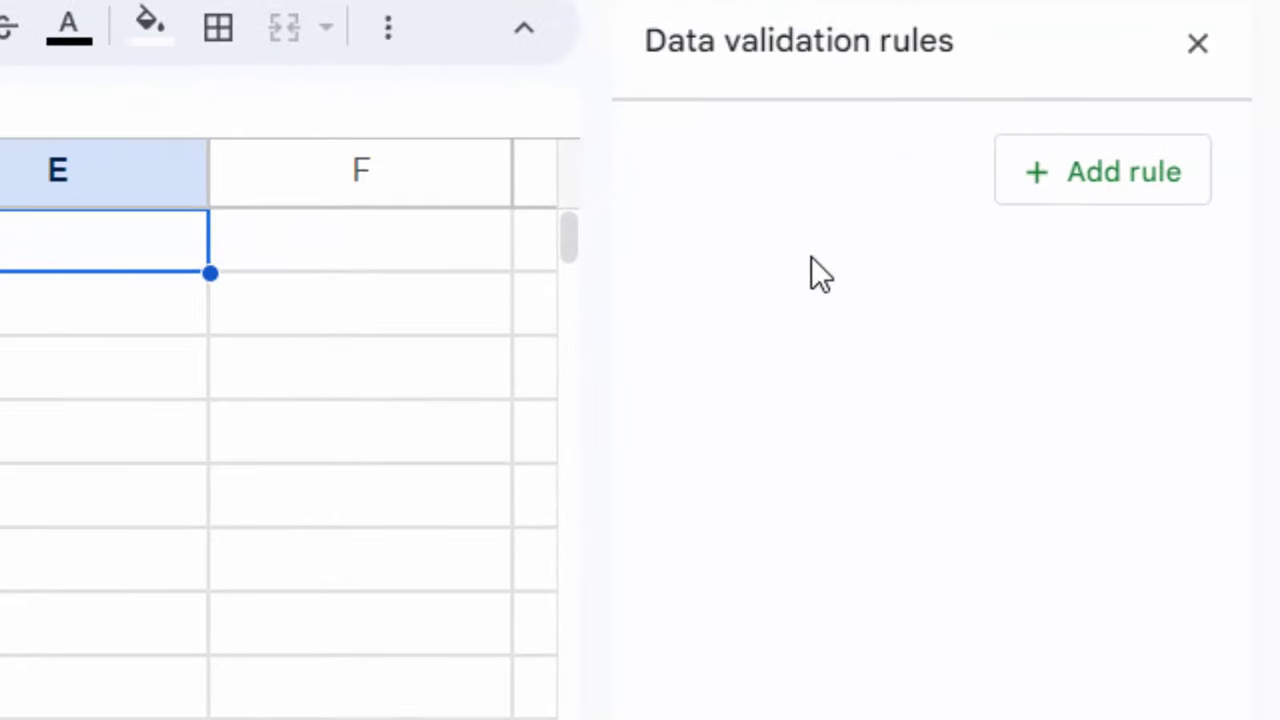
{"action": "left_click", "coordinate": [1058, 172]}
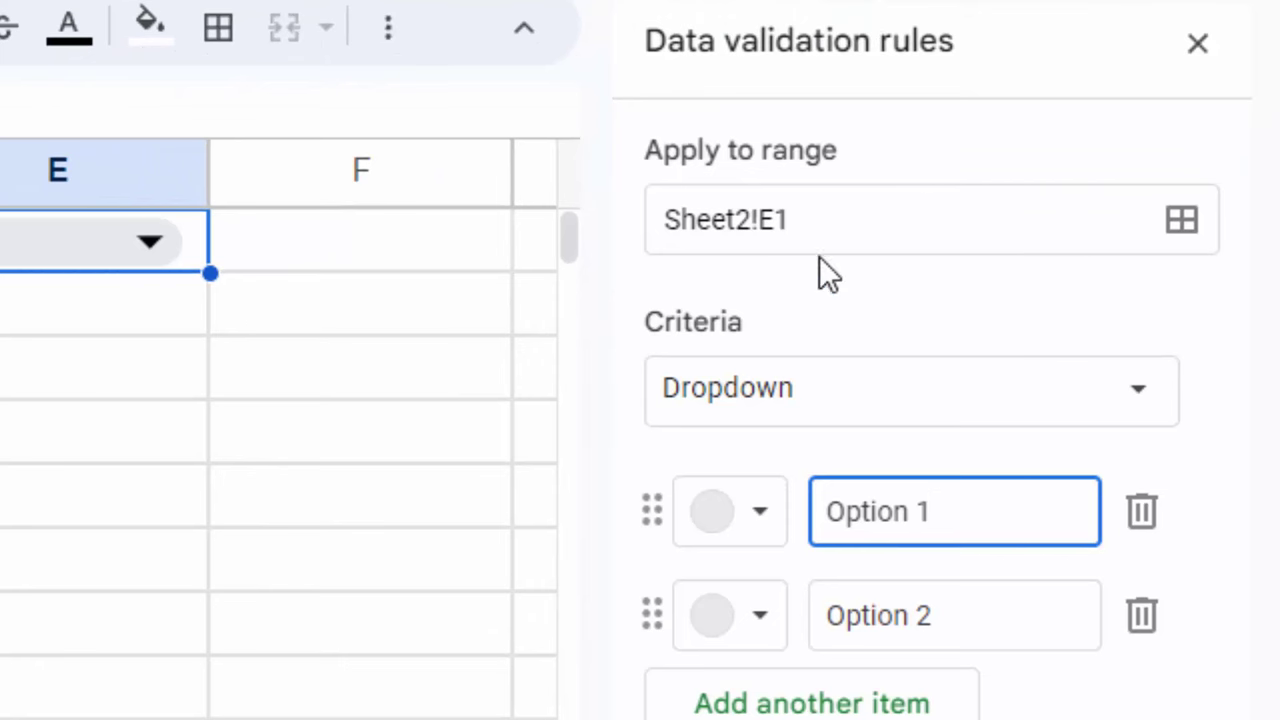
{"action": "left_click", "coordinate": [812, 400]}
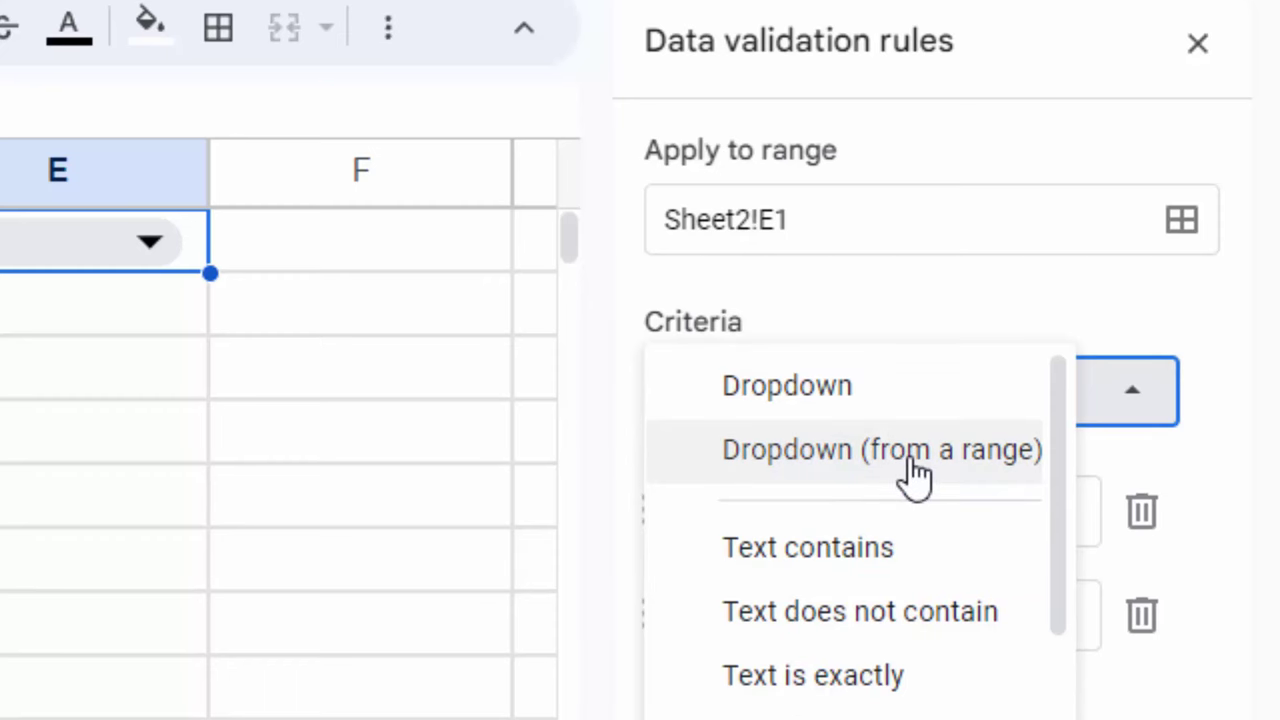
{"action": "left_click", "coordinate": [1020, 337]}
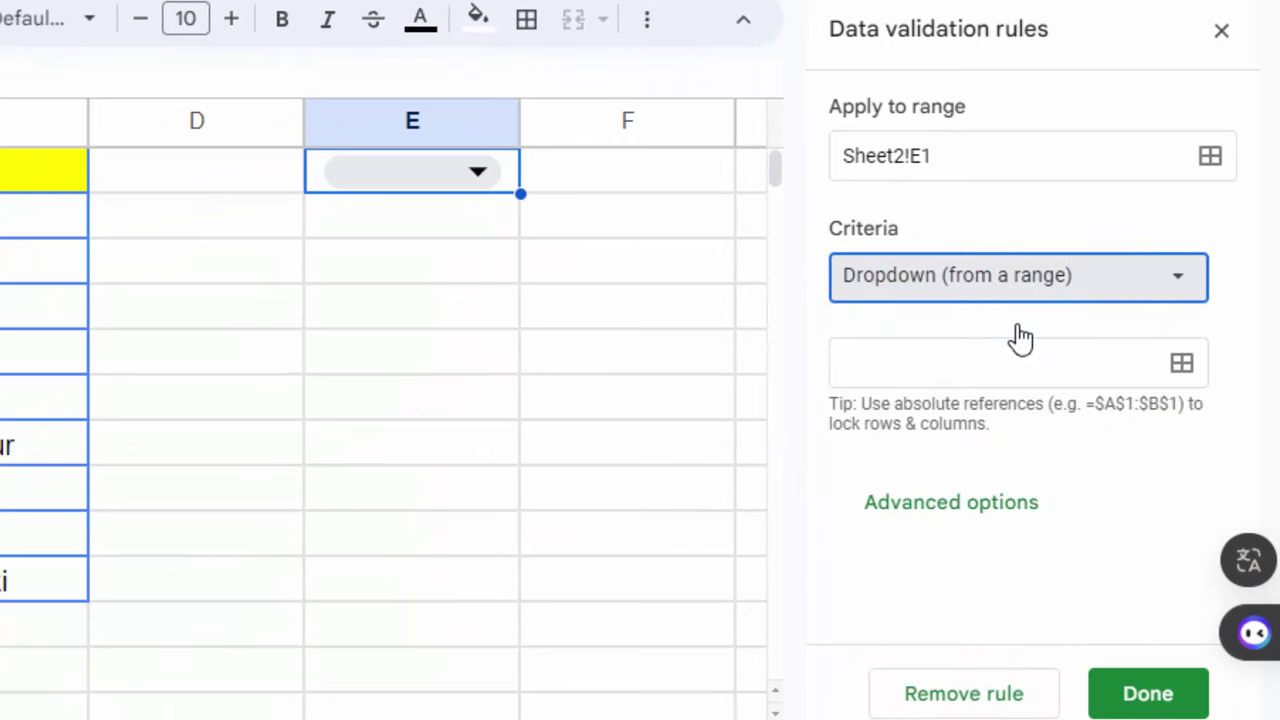
{"action": "left_click", "coordinate": [931, 374]}
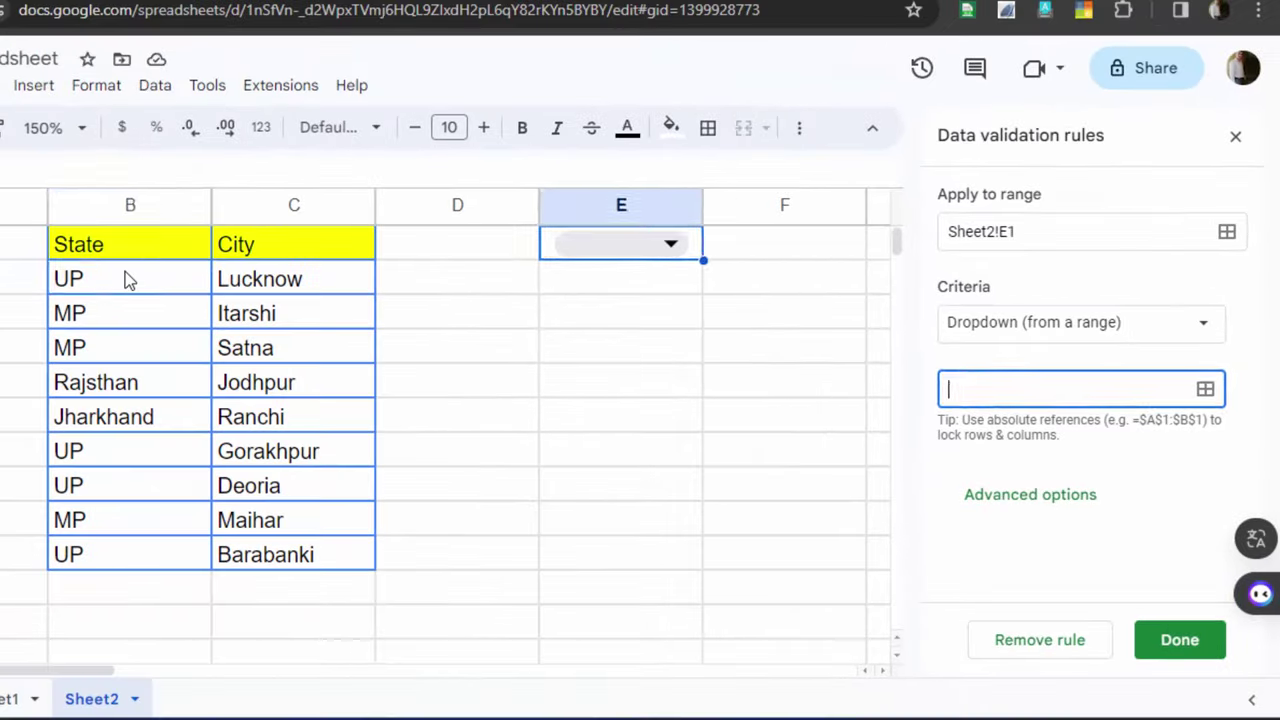
{"action": "left_click", "coordinate": [126, 279]}
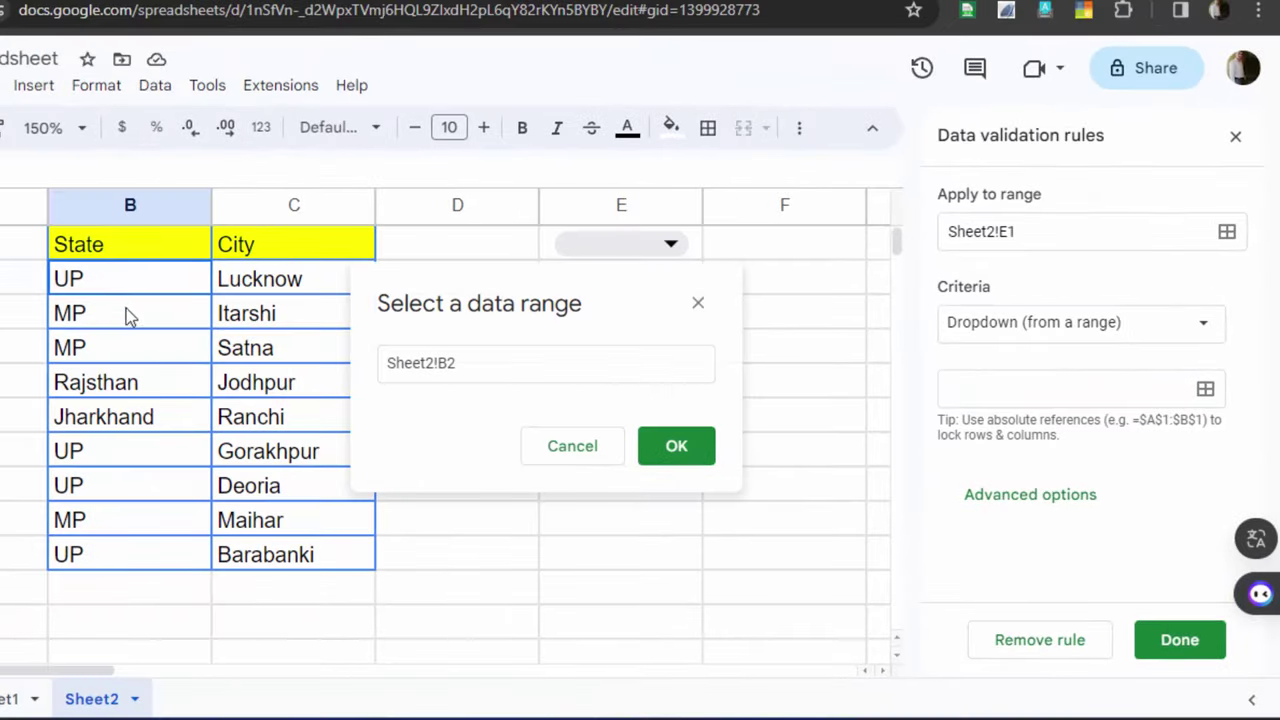
- Set the E1 dropdown source to Sheet2!B2:B, check advanced options, and save the rule
{"action": "left_click_drag", "start_coordinate": [126, 308], "coordinate": [128, 550]}
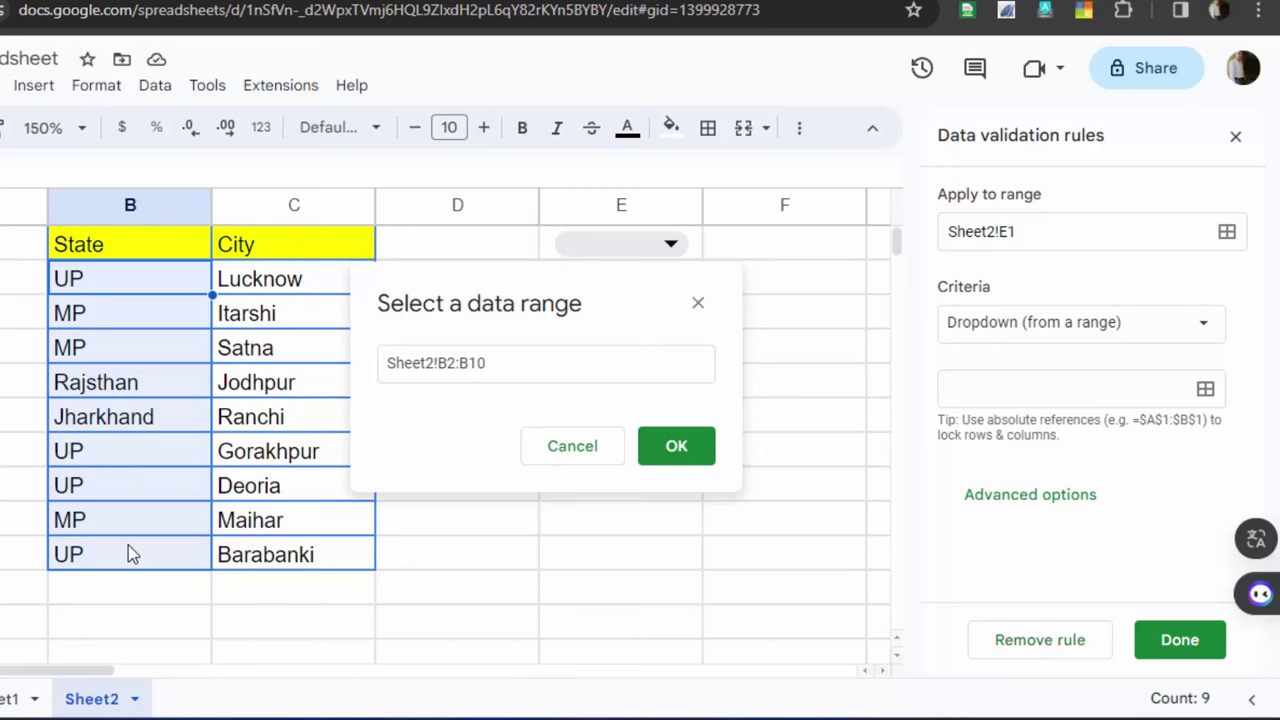
{"action": "left_click", "coordinate": [498, 362]}
{"action": "key", "text": "BackSpace"}
{"action": "key", "text": "BackSpace"}
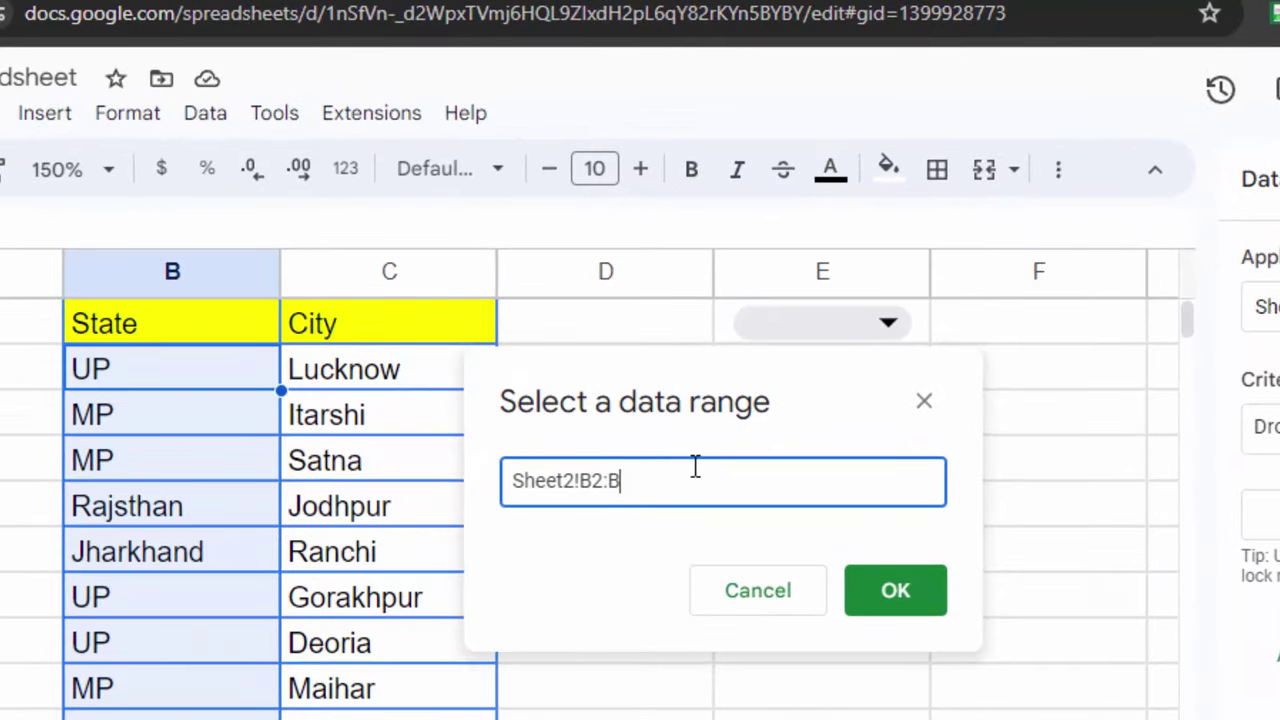
{"action": "left_click", "coordinate": [893, 588]}
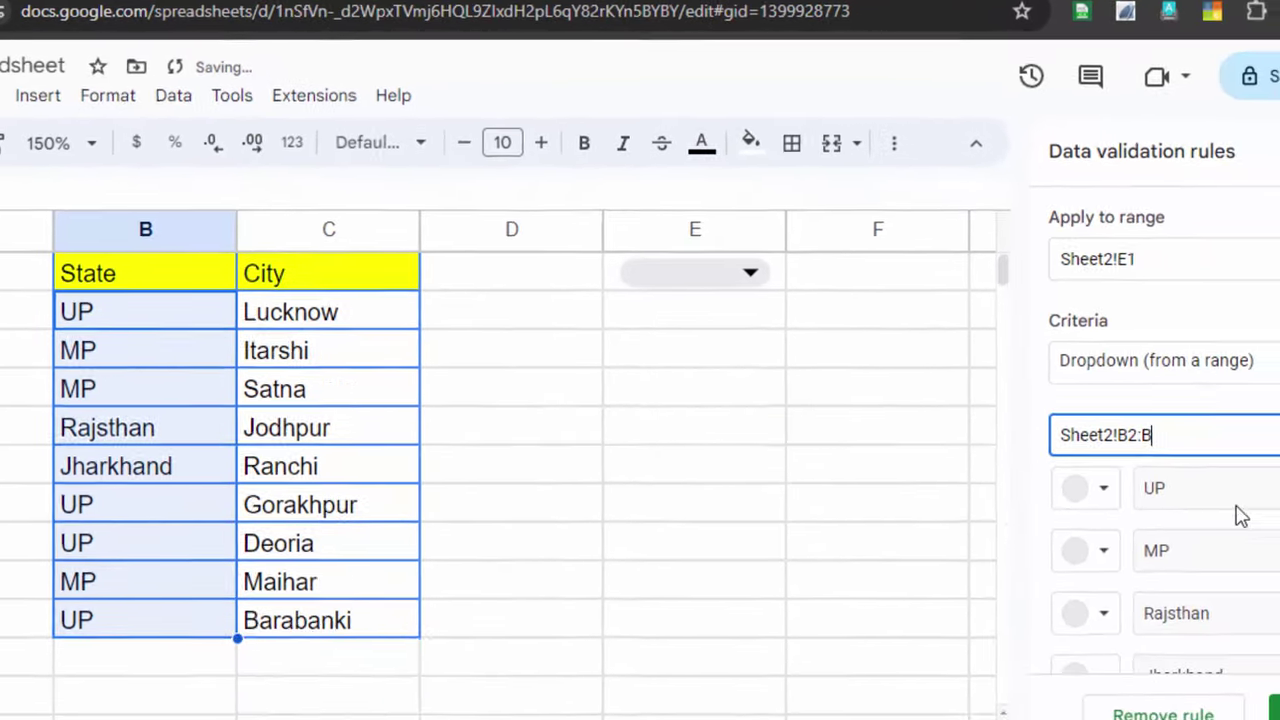
{"action": "scroll", "coordinate": [1237, 514], "scroll_direction": "down", "scroll_amount": 3}
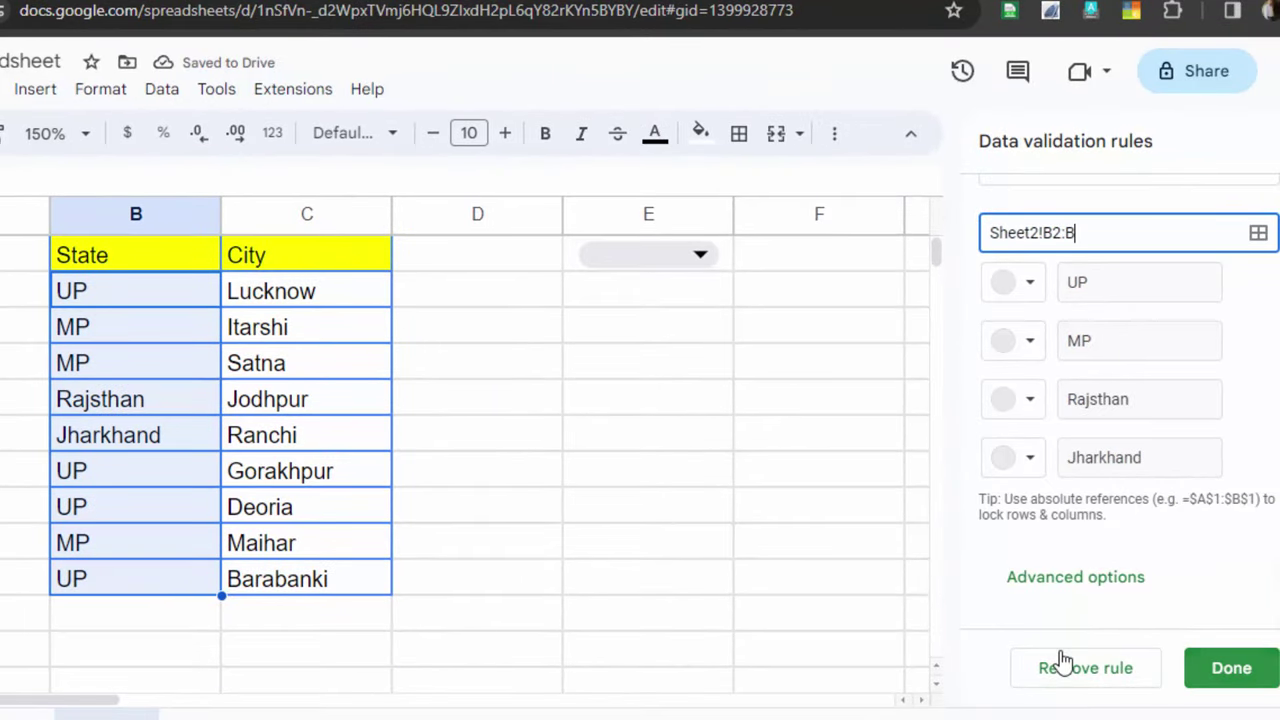
{"action": "scroll", "coordinate": [1100, 440], "scroll_direction": "up", "scroll_amount": 3}
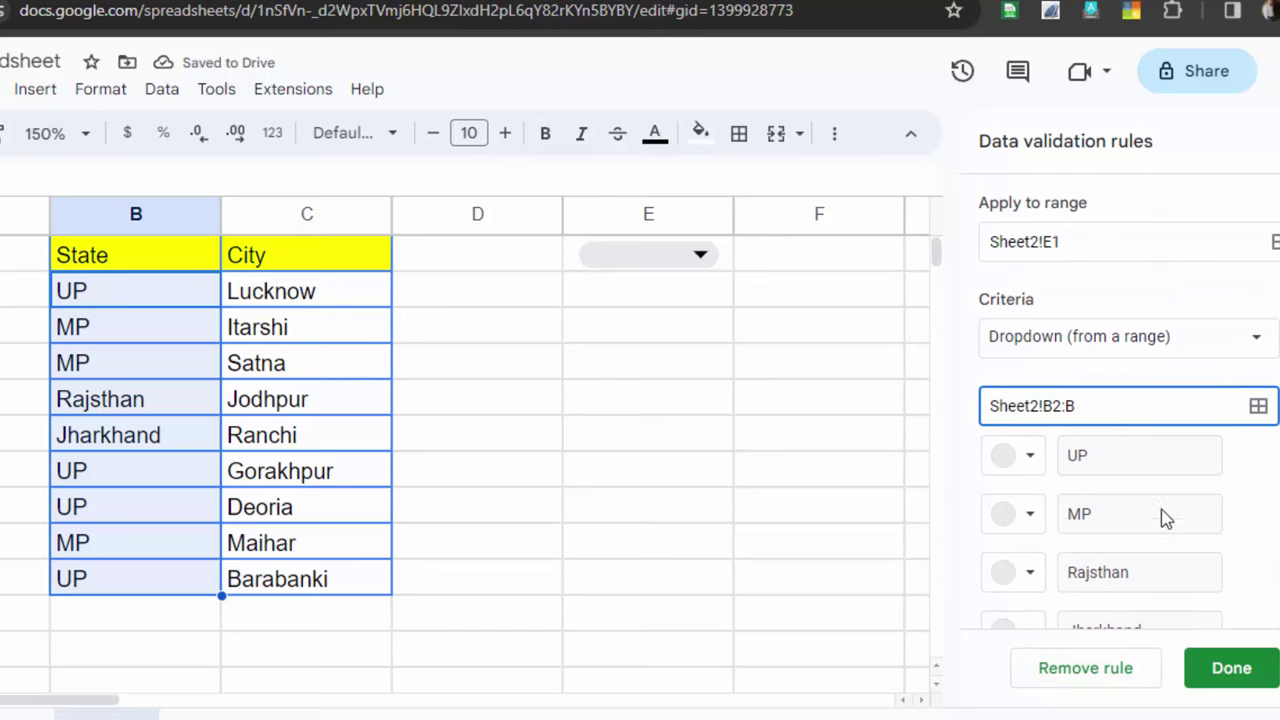
{"action": "scroll", "coordinate": [1165, 518], "scroll_direction": "down", "scroll_amount": 3}
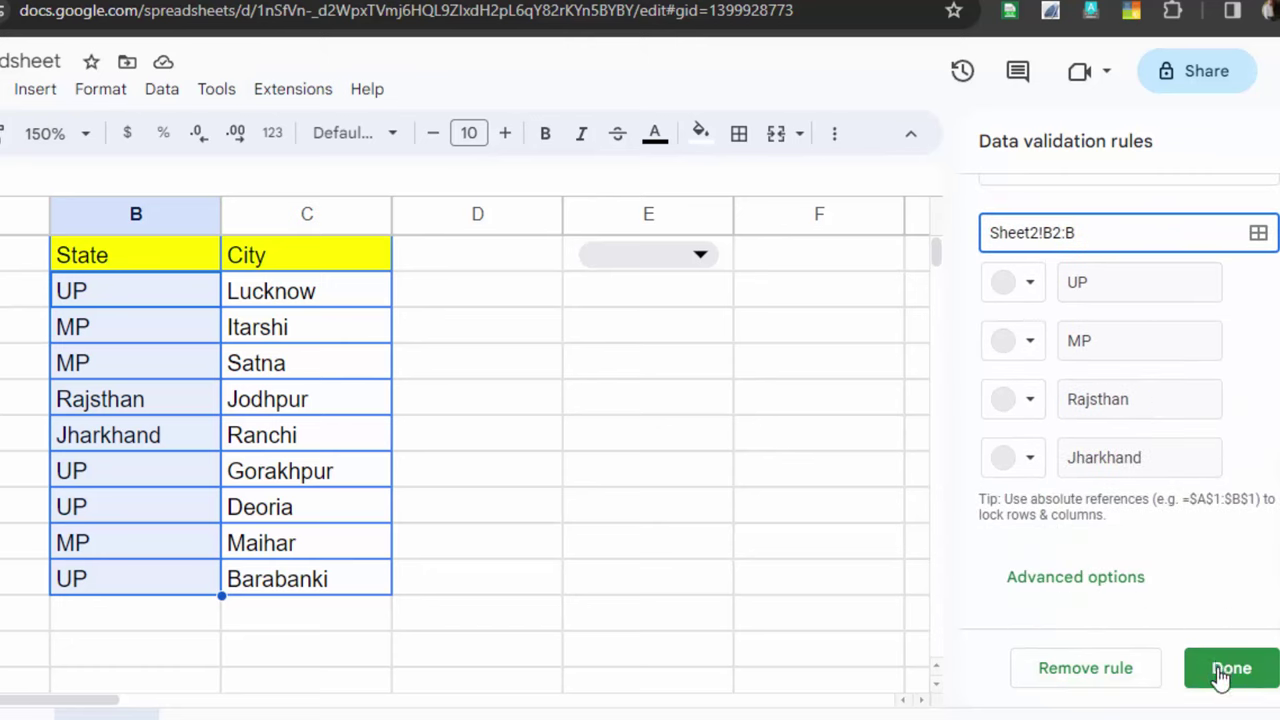
{"action": "left_click", "coordinate": [1106, 577]}
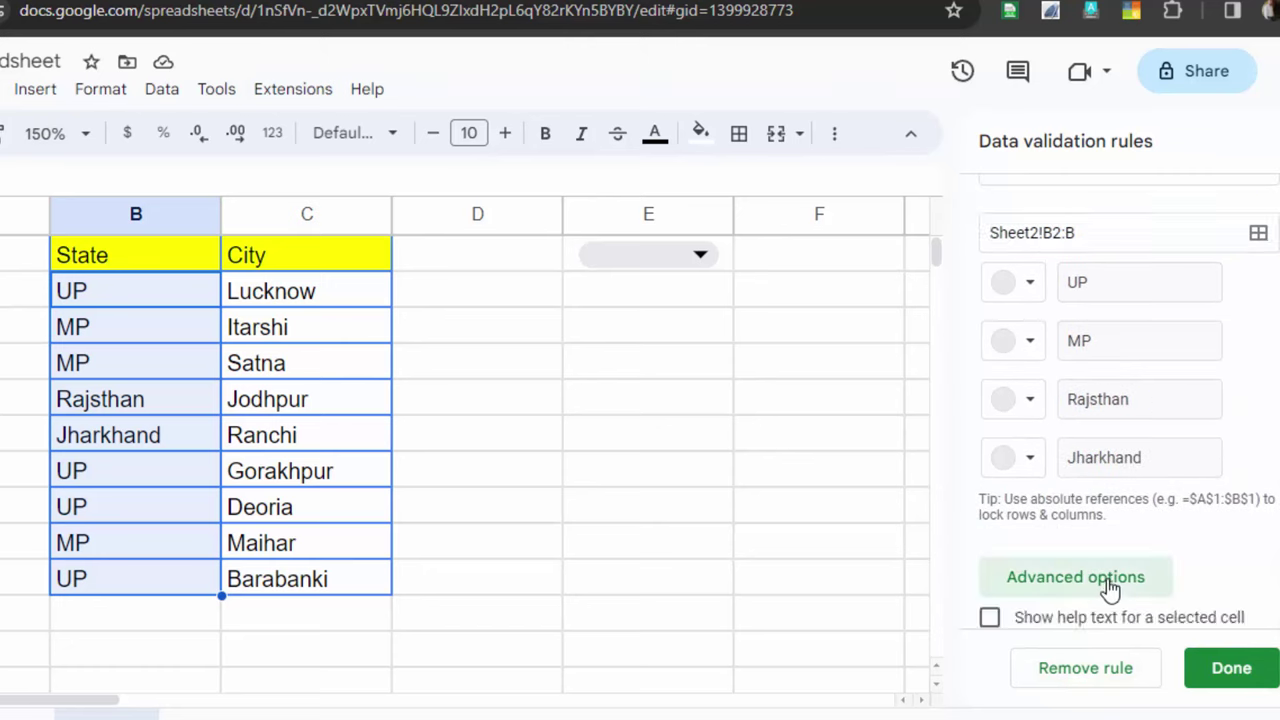
{"action": "scroll", "coordinate": [1120, 550], "scroll_direction": "down", "scroll_amount": 3}
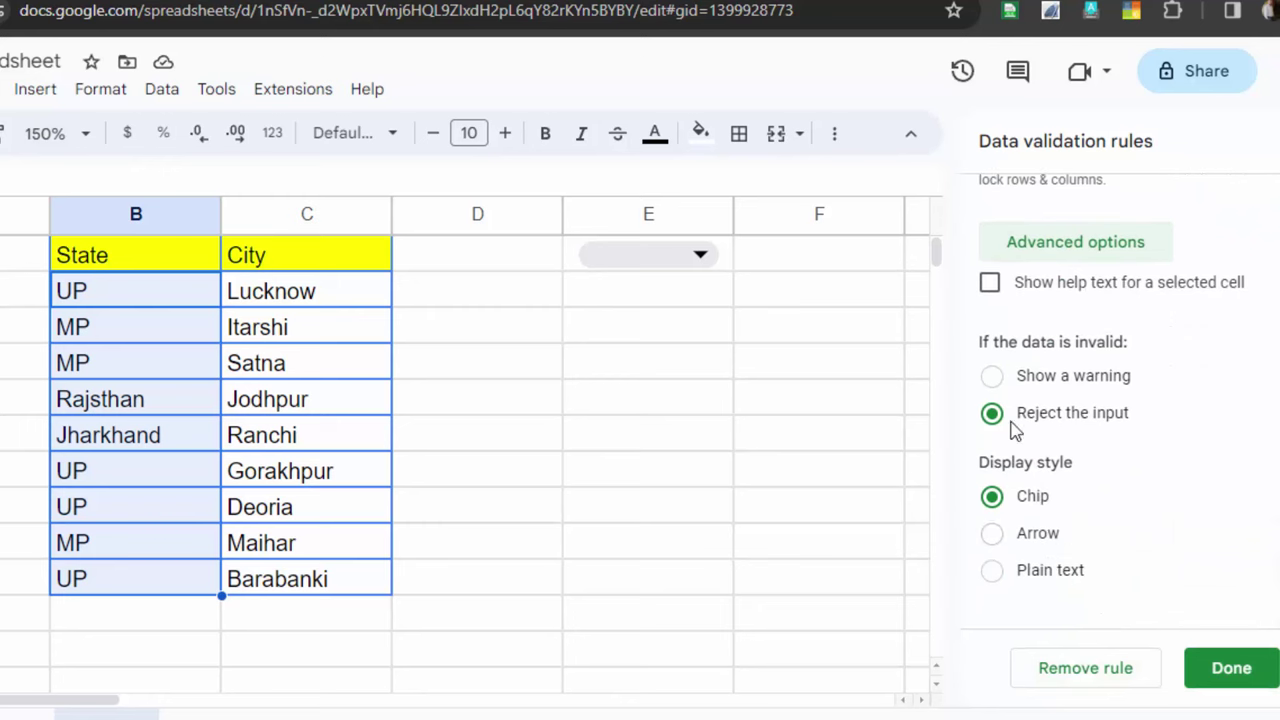
{"action": "left_click", "coordinate": [1242, 688]}
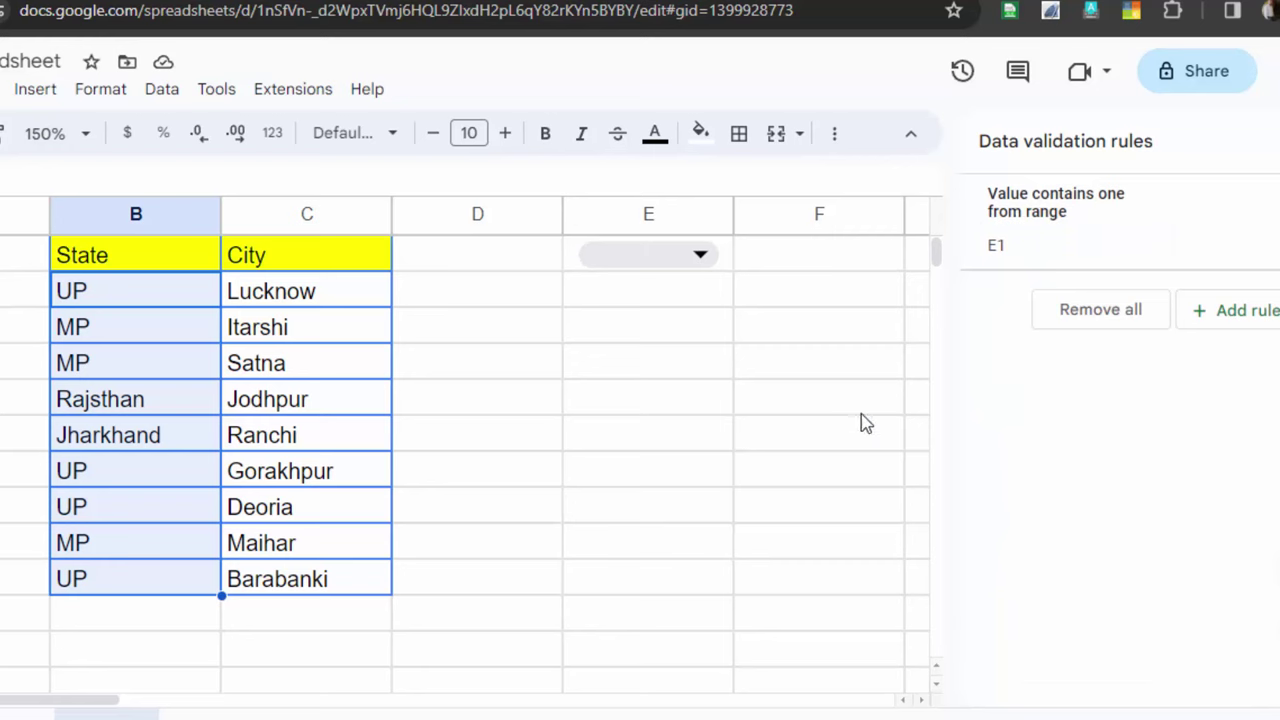
- Pick UP from the E1 state dropdown, then select D2 and F2
{"action": "left_click", "coordinate": [659, 263]}
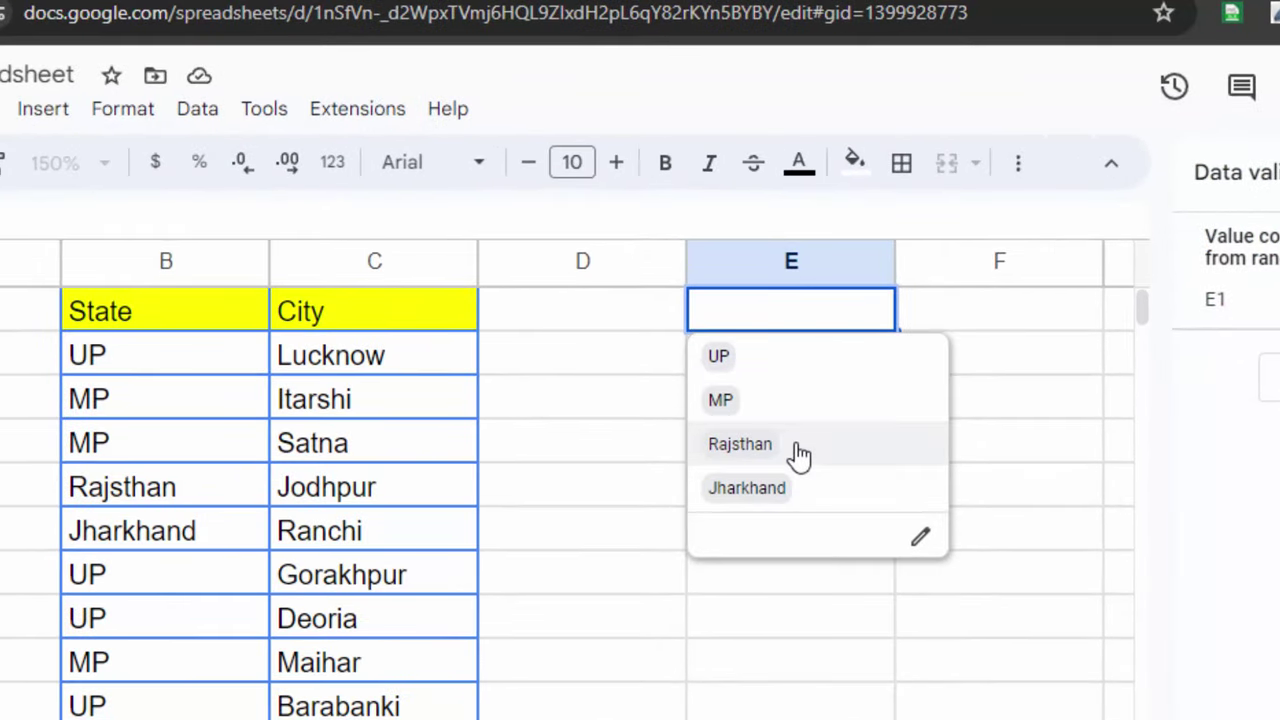
{"action": "left_click", "coordinate": [806, 373]}
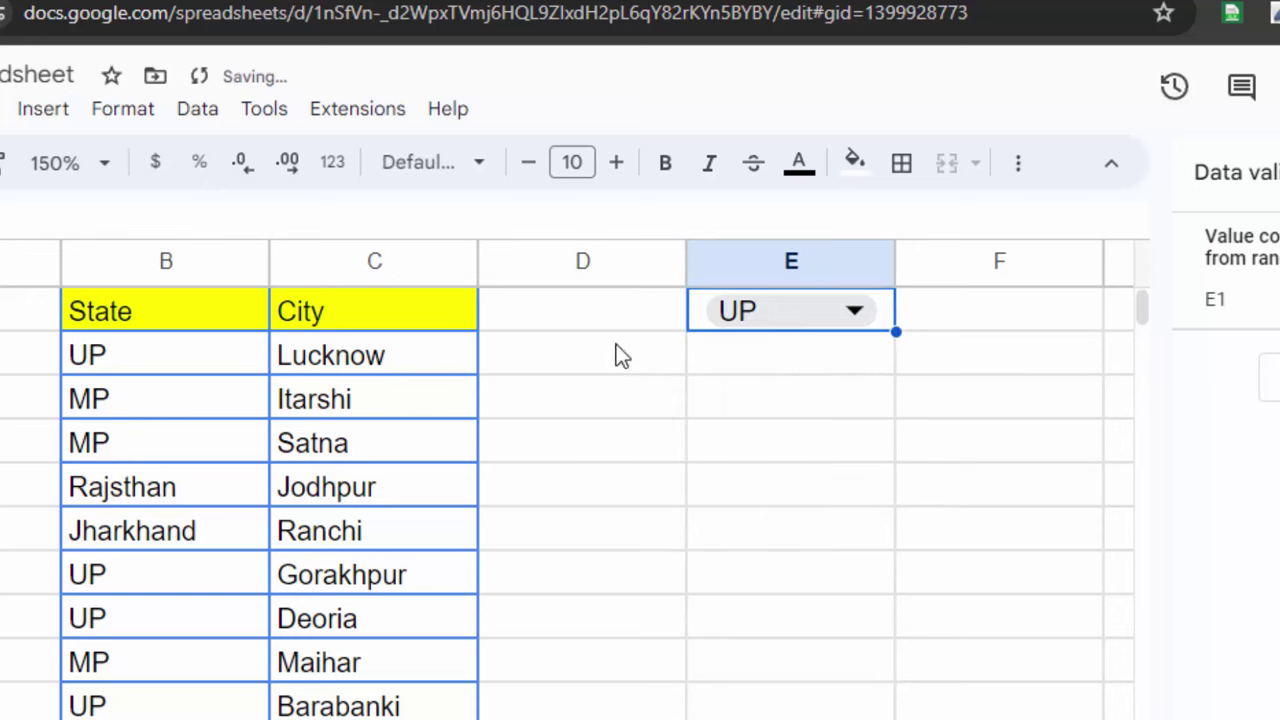
{"action": "left_click", "coordinate": [547, 354]}
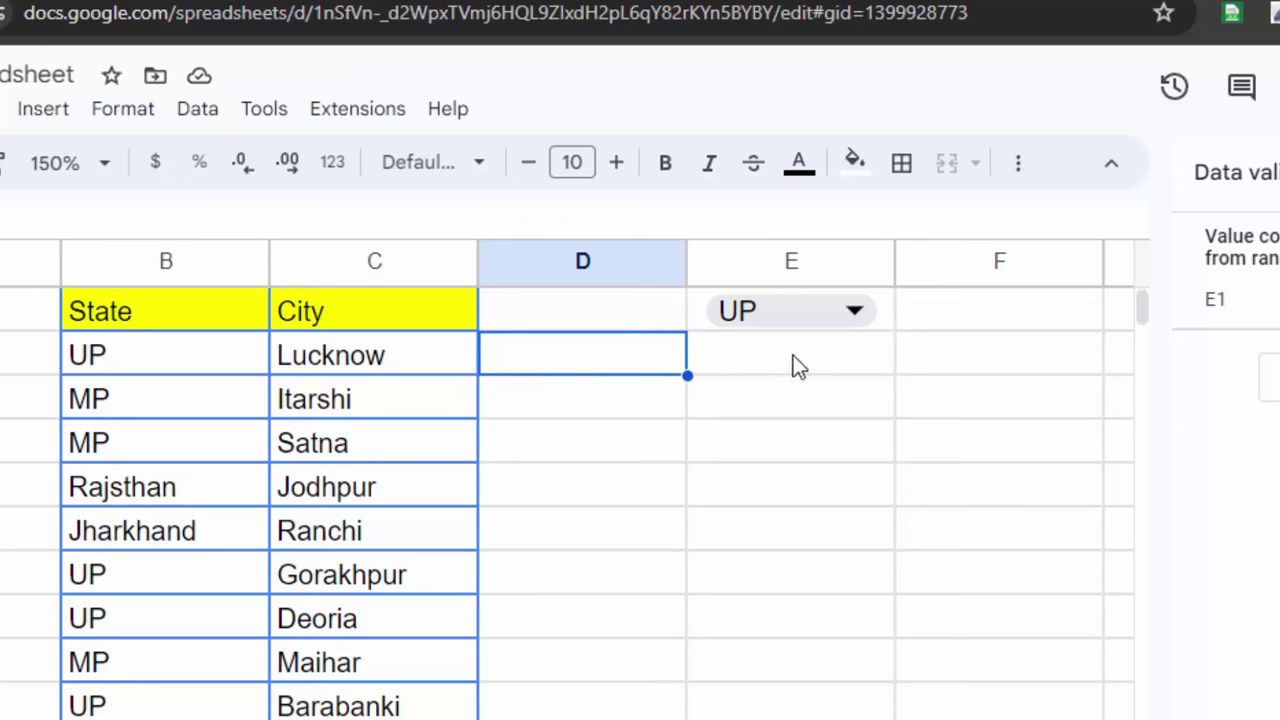
{"action": "left_click", "coordinate": [940, 357]}
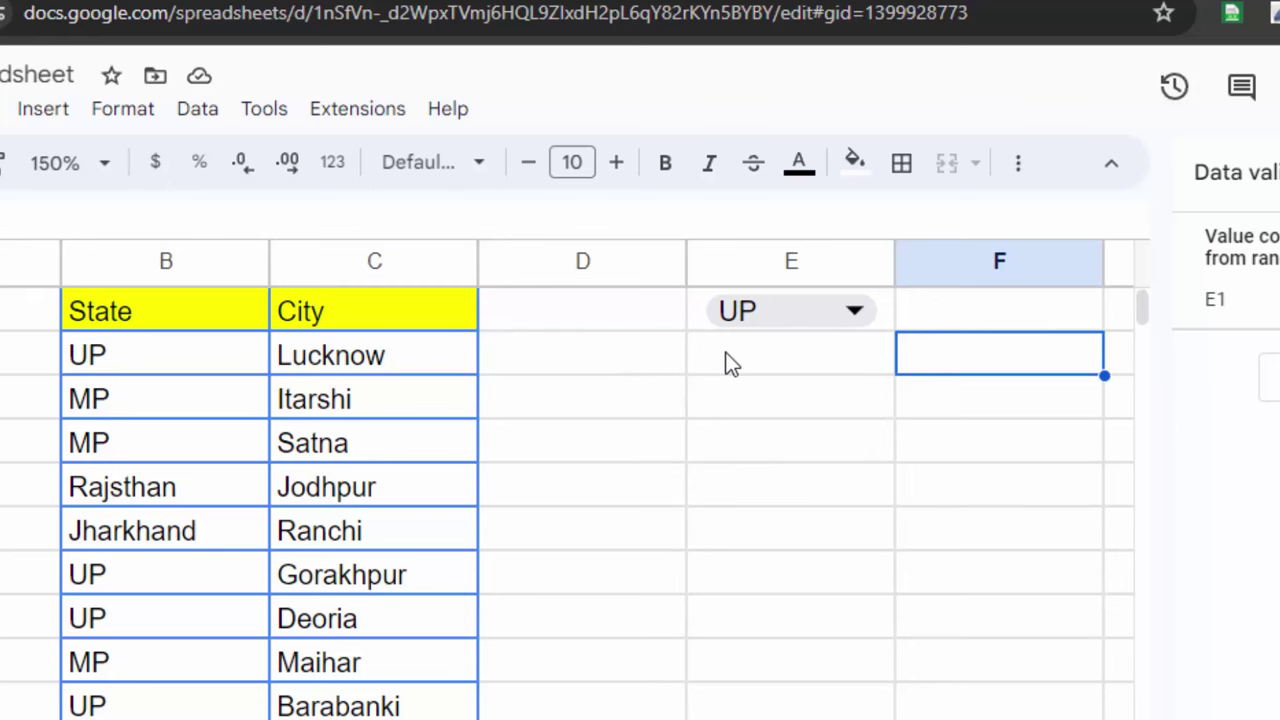
- Start a FILTER formula in D1 returning the open-ended city range C2:C
{"action": "left_click", "coordinate": [533, 340]}
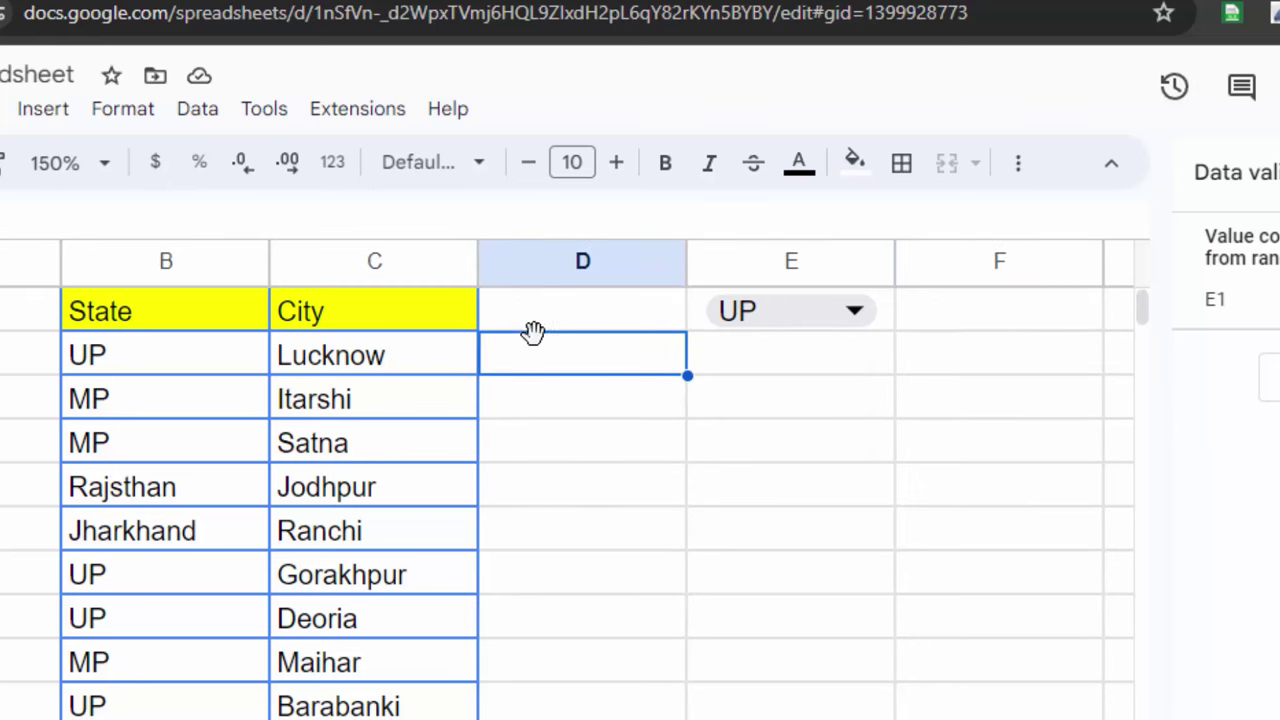
{"action": "left_click", "coordinate": [540, 327]}
{"action": "type", "text": "=f"}
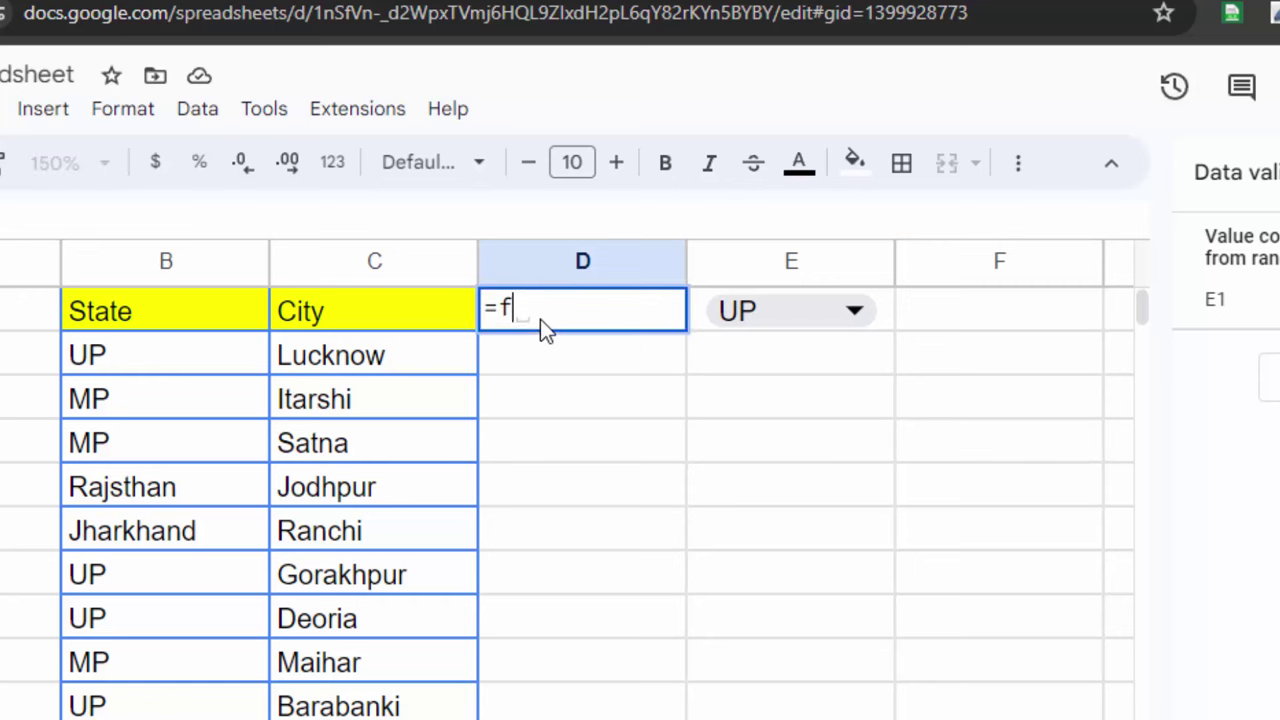
{"action": "type", "text": "il"}
{"action": "key", "text": "Tab"}
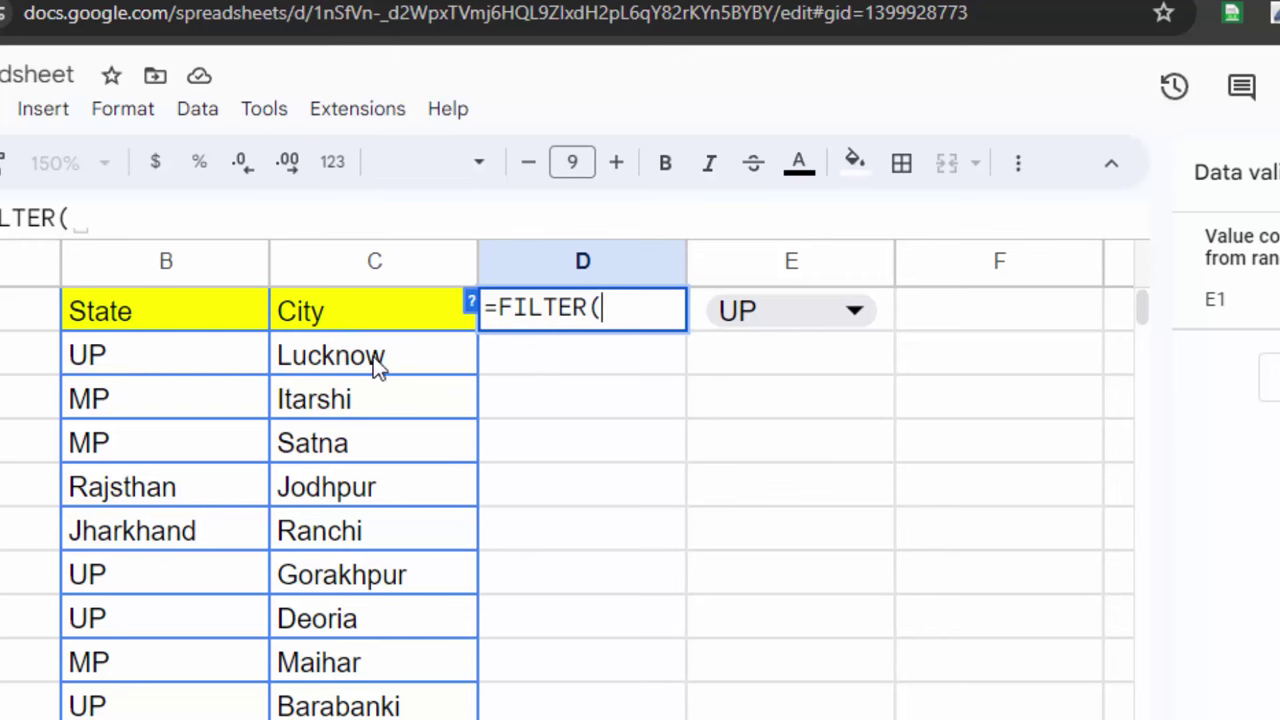
{"action": "left_click_drag", "start_coordinate": [377, 366], "coordinate": [375, 706]}
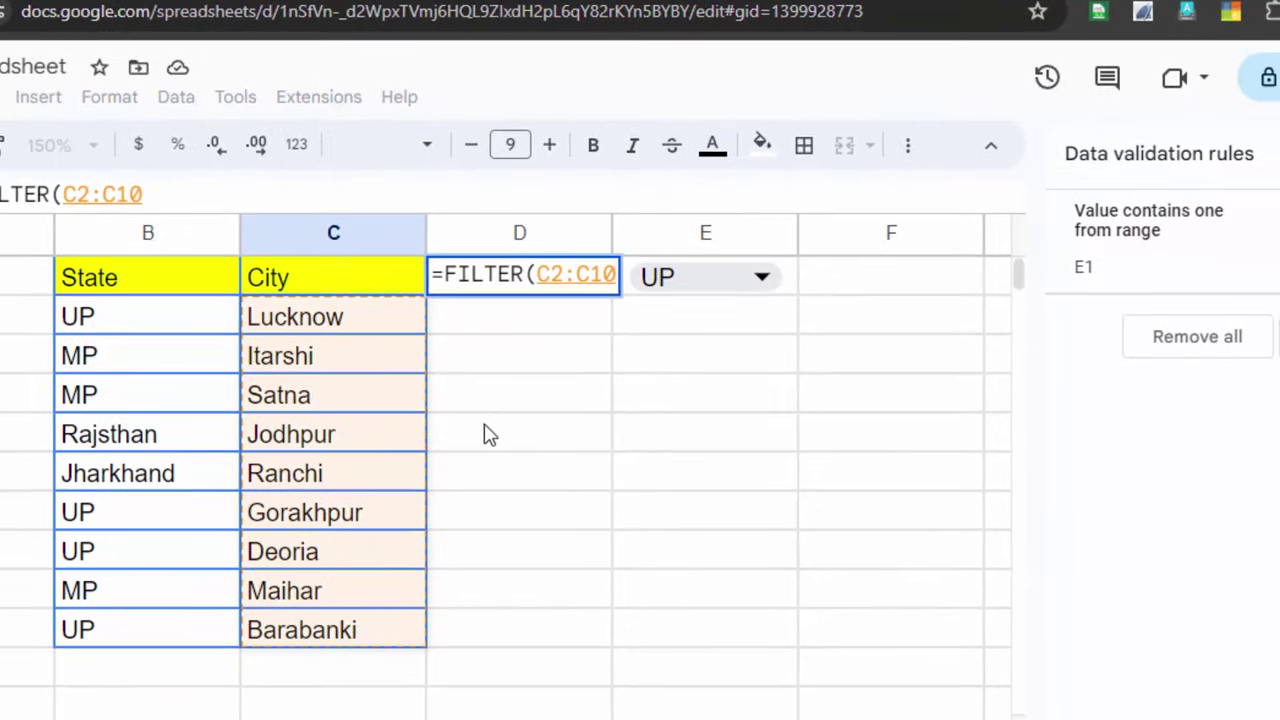
{"action": "key", "text": "BackSpace"}
{"action": "key", "text": "BackSpace"}
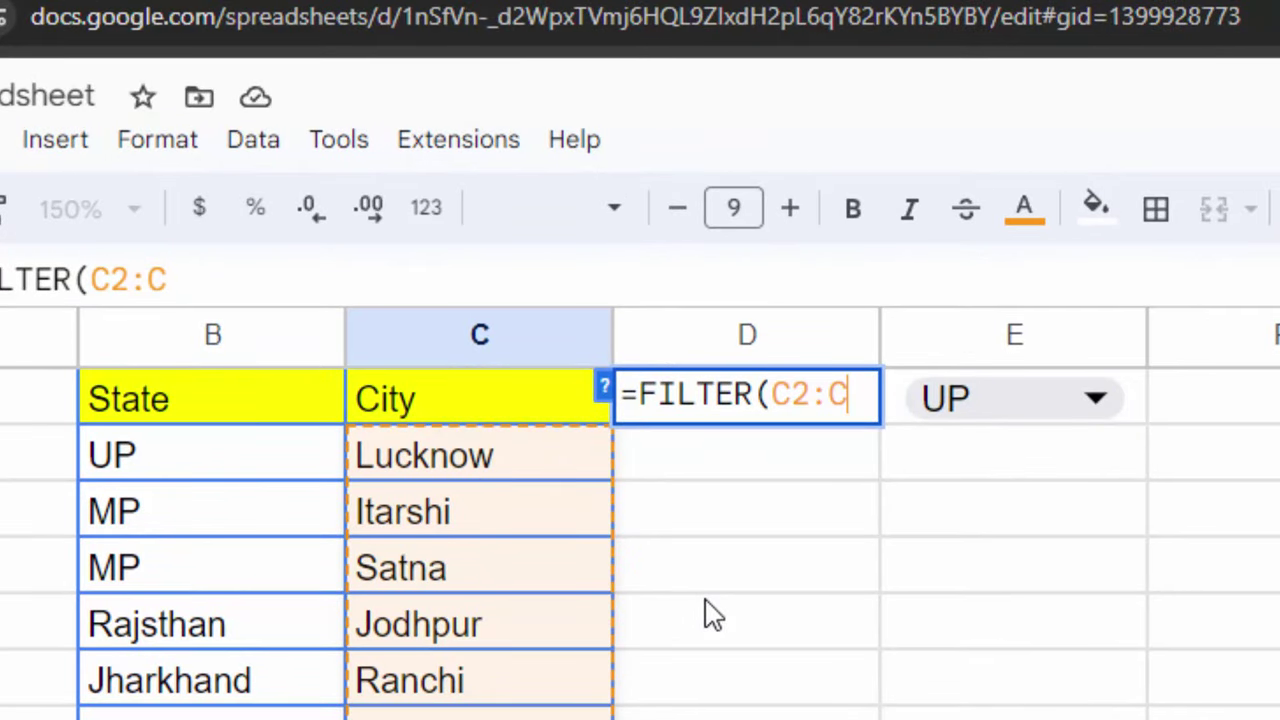
{"action": "type", "text": ","}
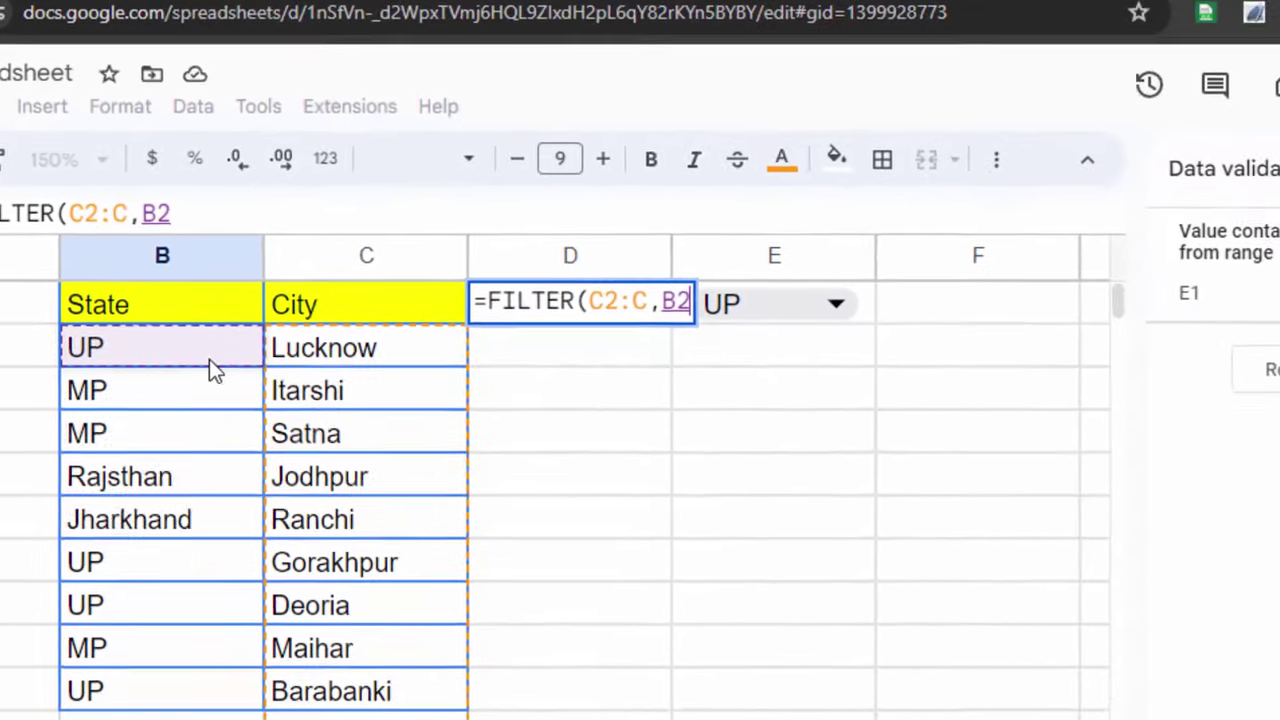
- Add the condition B2:B=E1 and enter the completed =FILTER(C2:C,B2:B=E1) formula
{"action": "left_click_drag", "start_coordinate": [250, 455], "coordinate": [250, 567]}
{"action": "left_click_drag", "start_coordinate": [170, 393], "coordinate": [172, 537]}
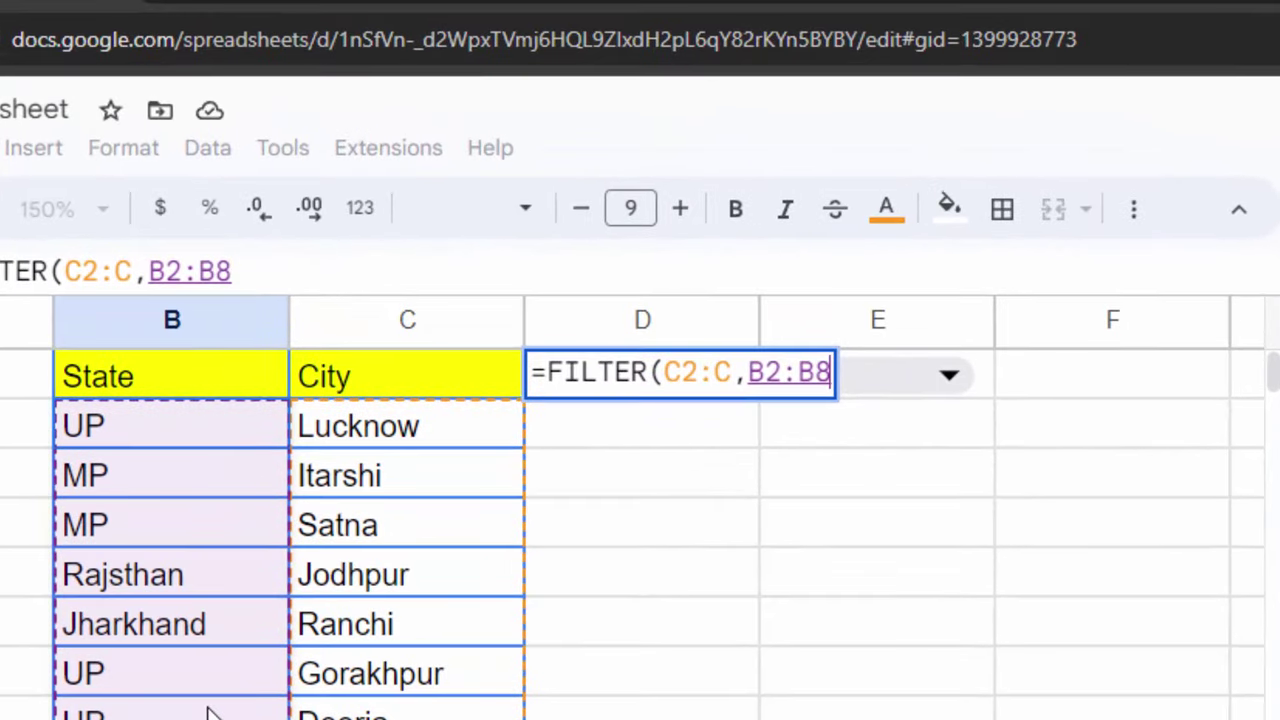
{"action": "left_click_drag", "start_coordinate": [197, 655], "coordinate": [200, 718]}
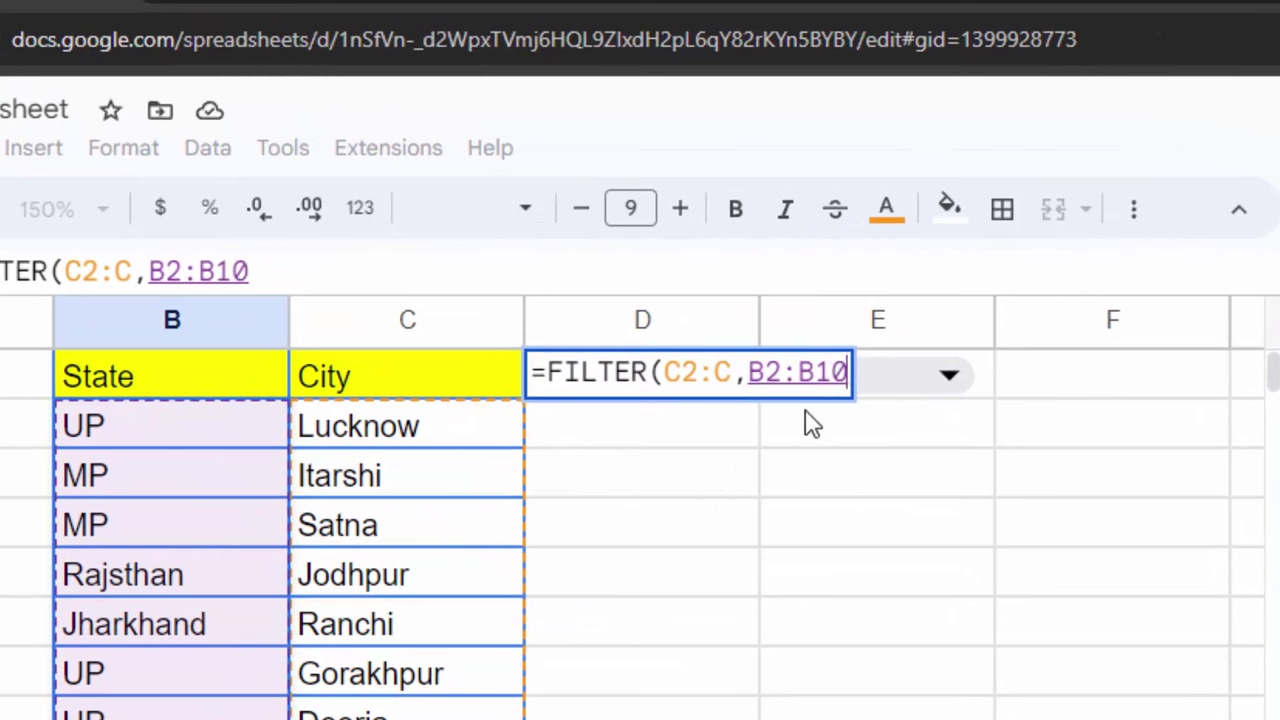
{"action": "key", "text": "BackSpace"}
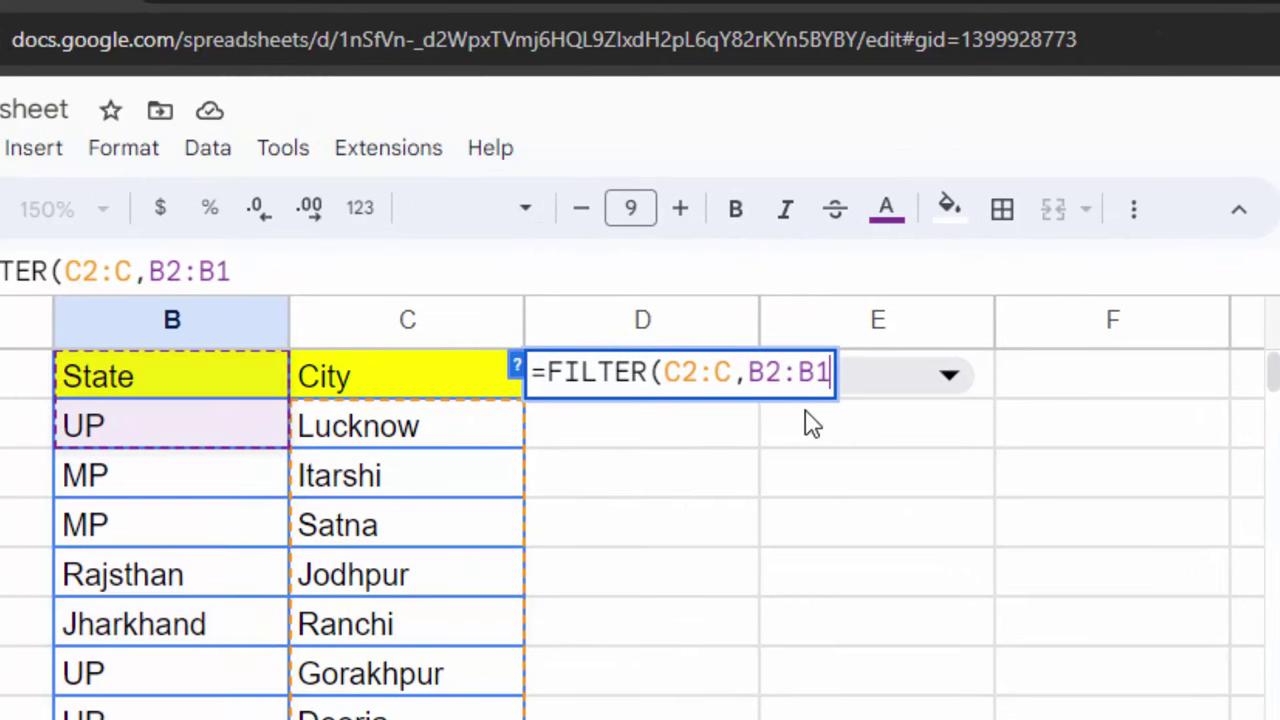
{"action": "key", "text": "BackSpace"}
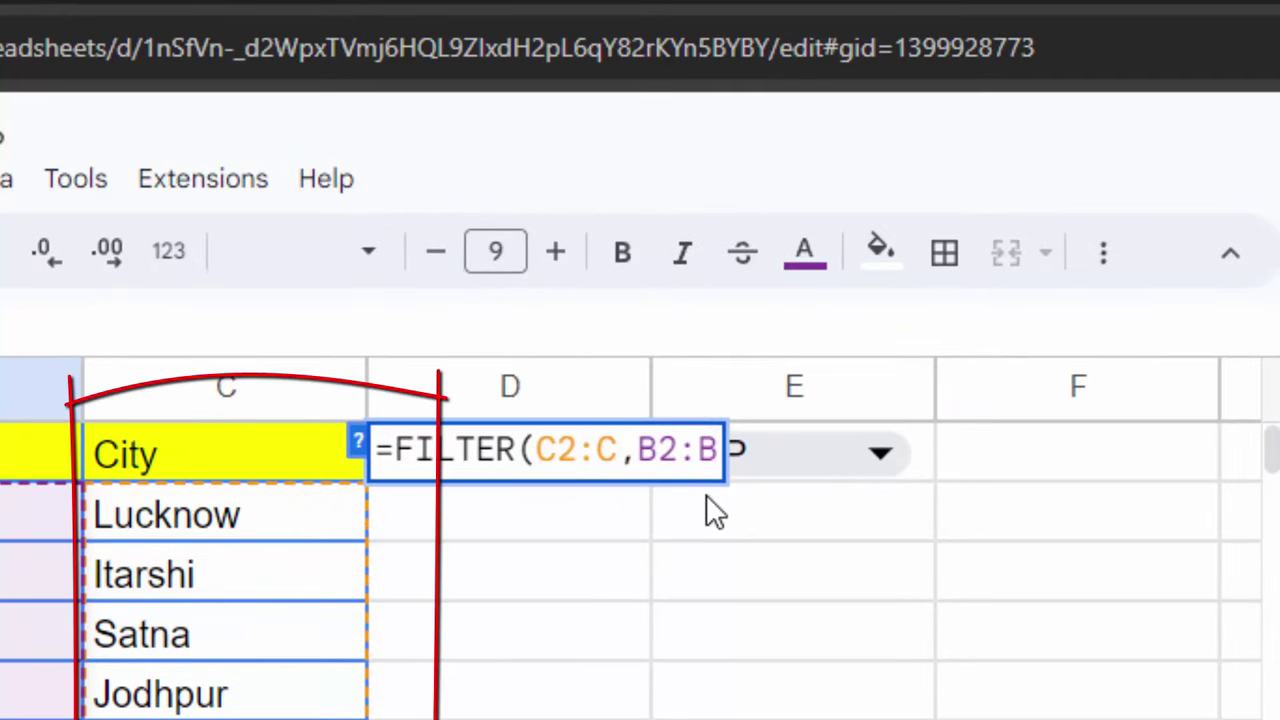
{"action": "type", "text": "="}
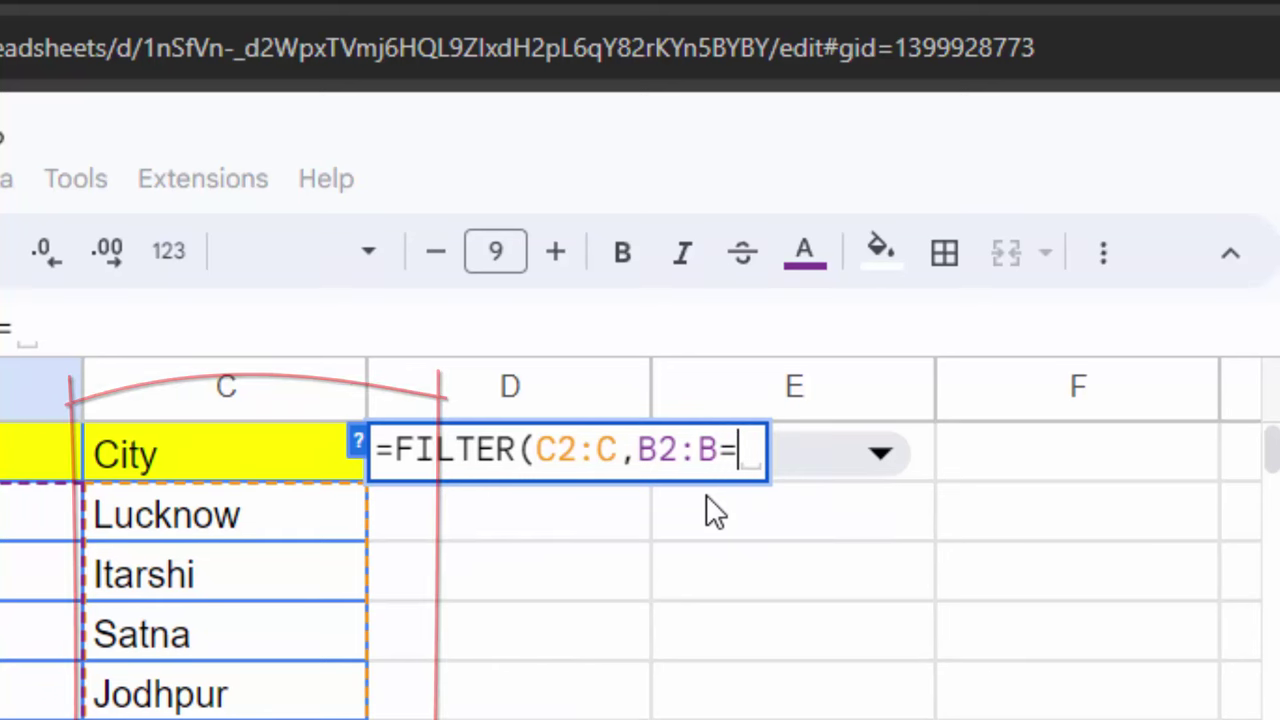
{"action": "left_click", "coordinate": [843, 462]}
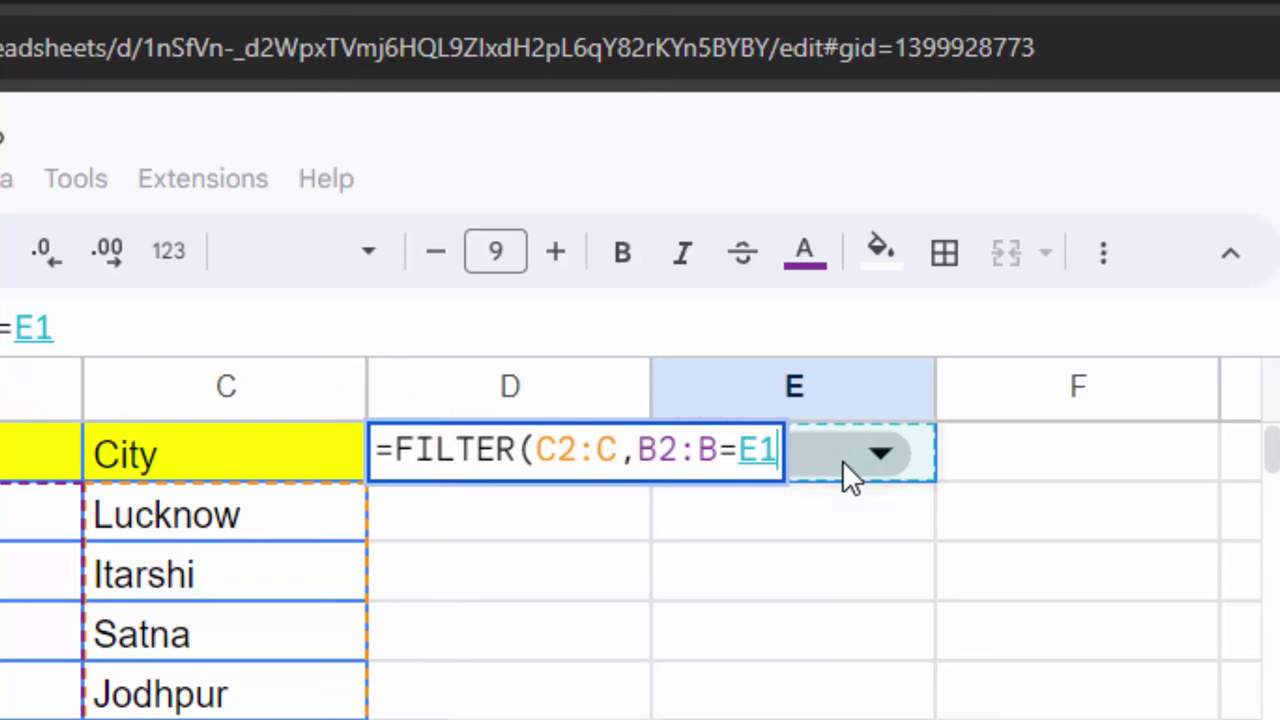
{"action": "key", "text": "Return"}
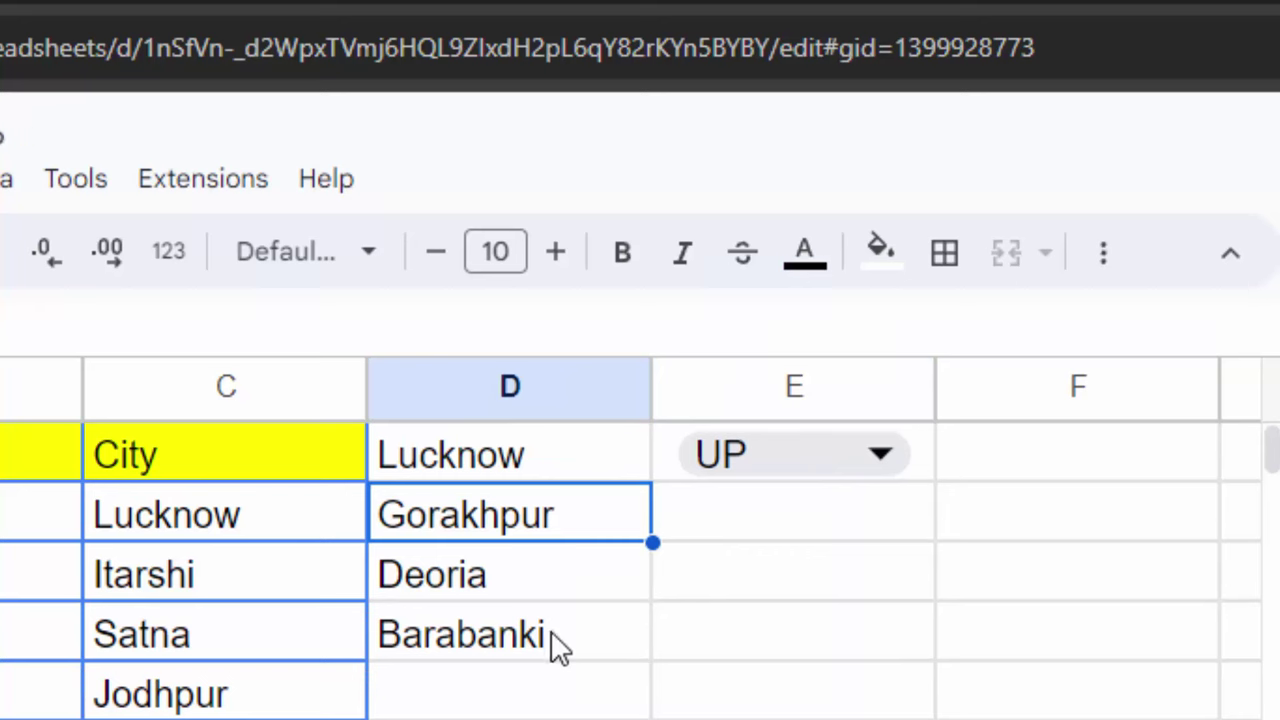
- Switch E1 to MP, then to Rajsthan, checking the Rajsthan–Jodhpur row
{"action": "left_click", "coordinate": [782, 465]}
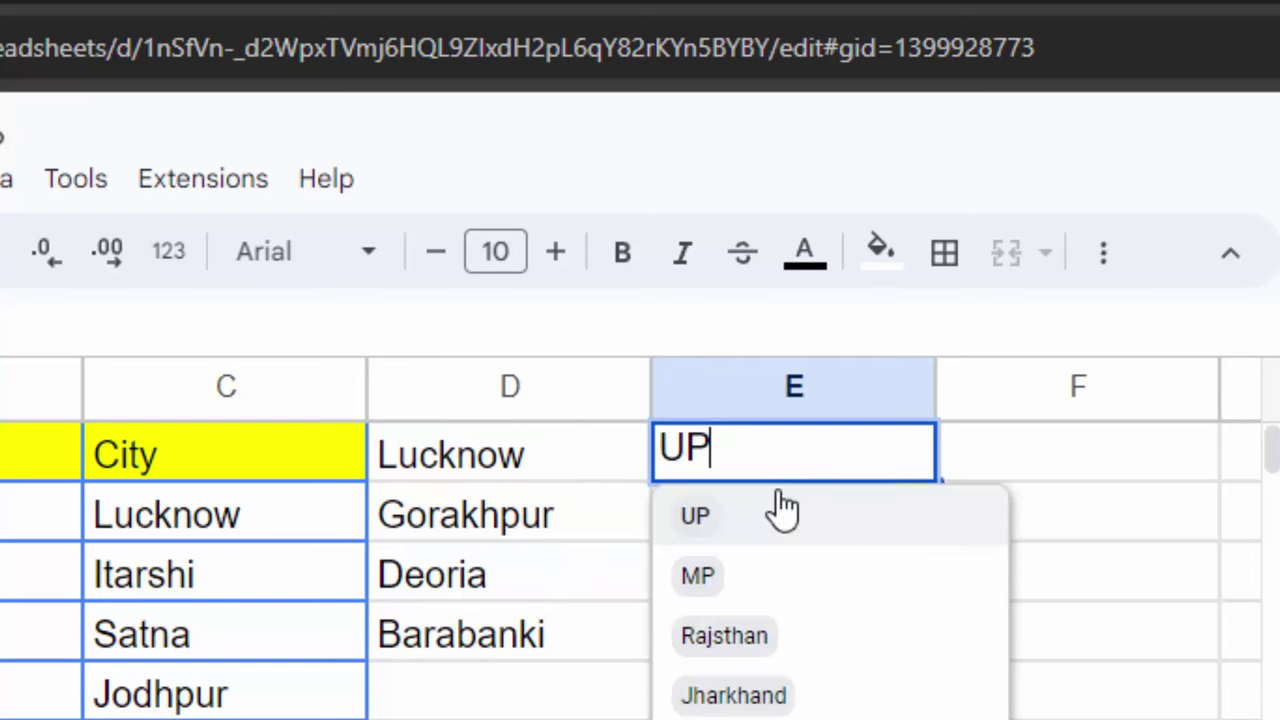
{"action": "left_click", "coordinate": [748, 578]}
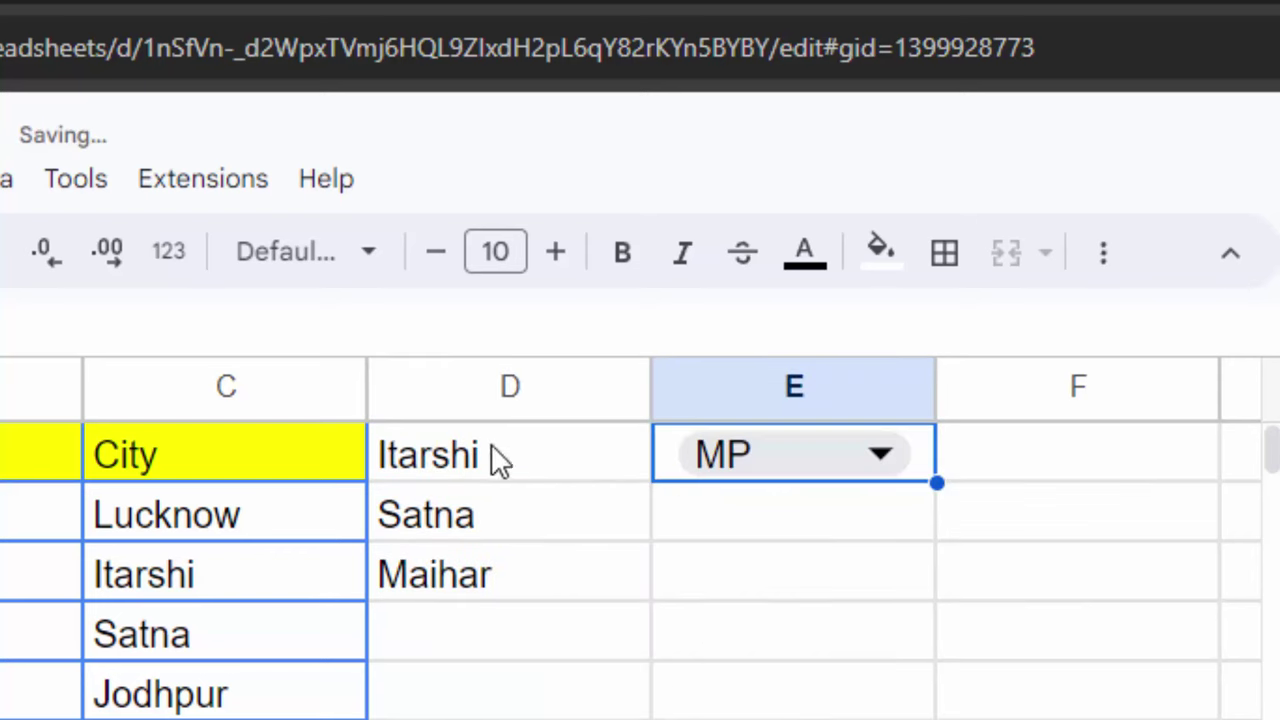
{"action": "left_click", "coordinate": [782, 460]}
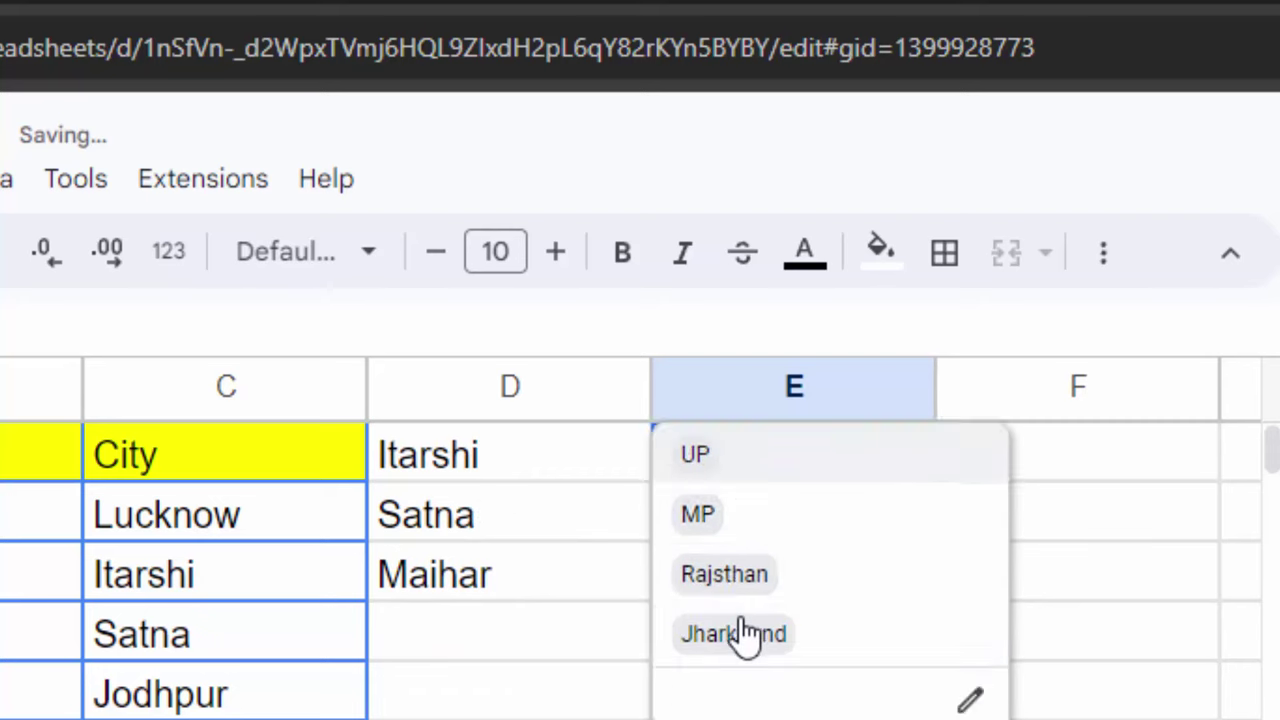
{"action": "left_click", "coordinate": [735, 574]}
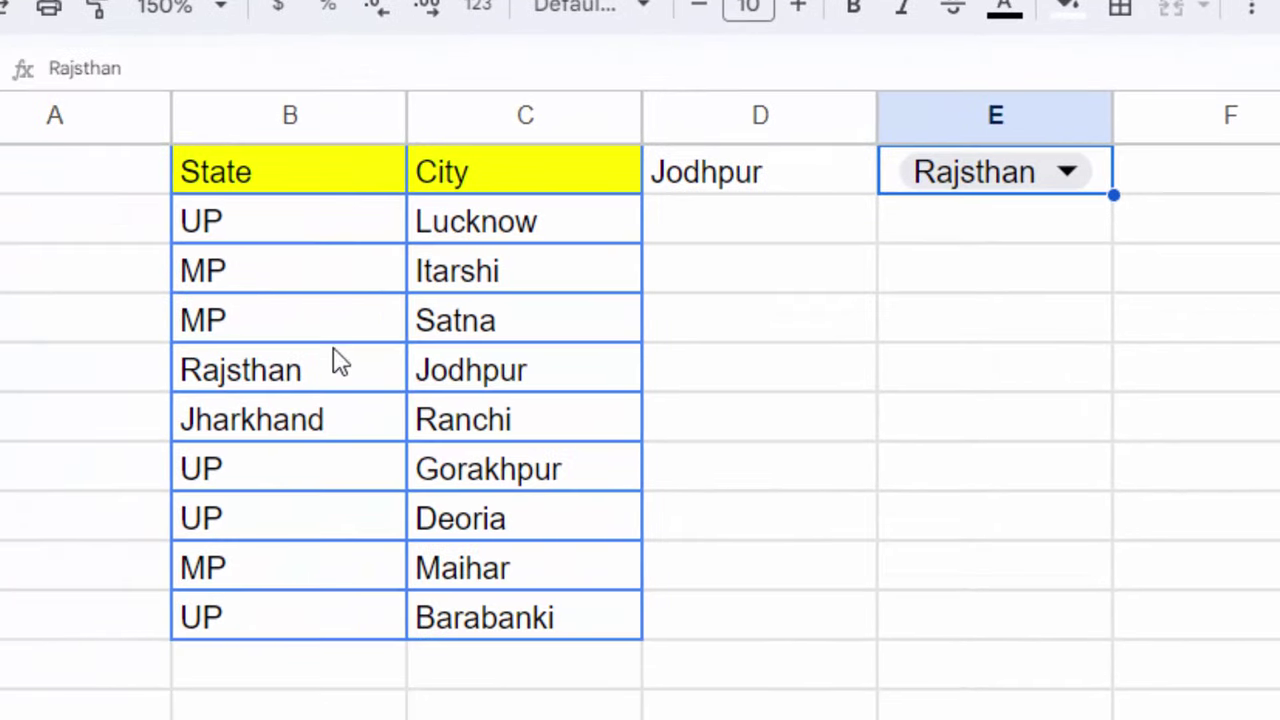
{"action": "left_click_drag", "start_coordinate": [252, 372], "coordinate": [500, 372]}
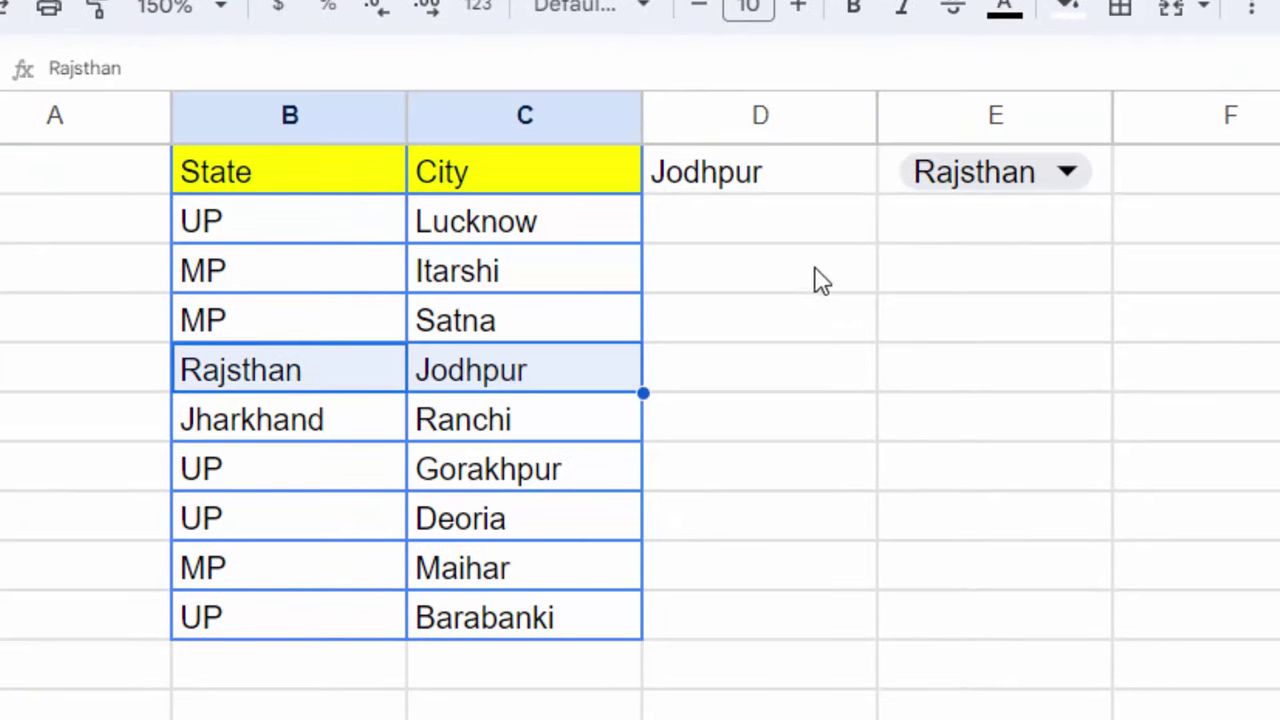
- Choose Jharkhand in E1, check D1's formula showing Ranchi, and select F1
{"action": "left_click", "coordinate": [985, 190]}
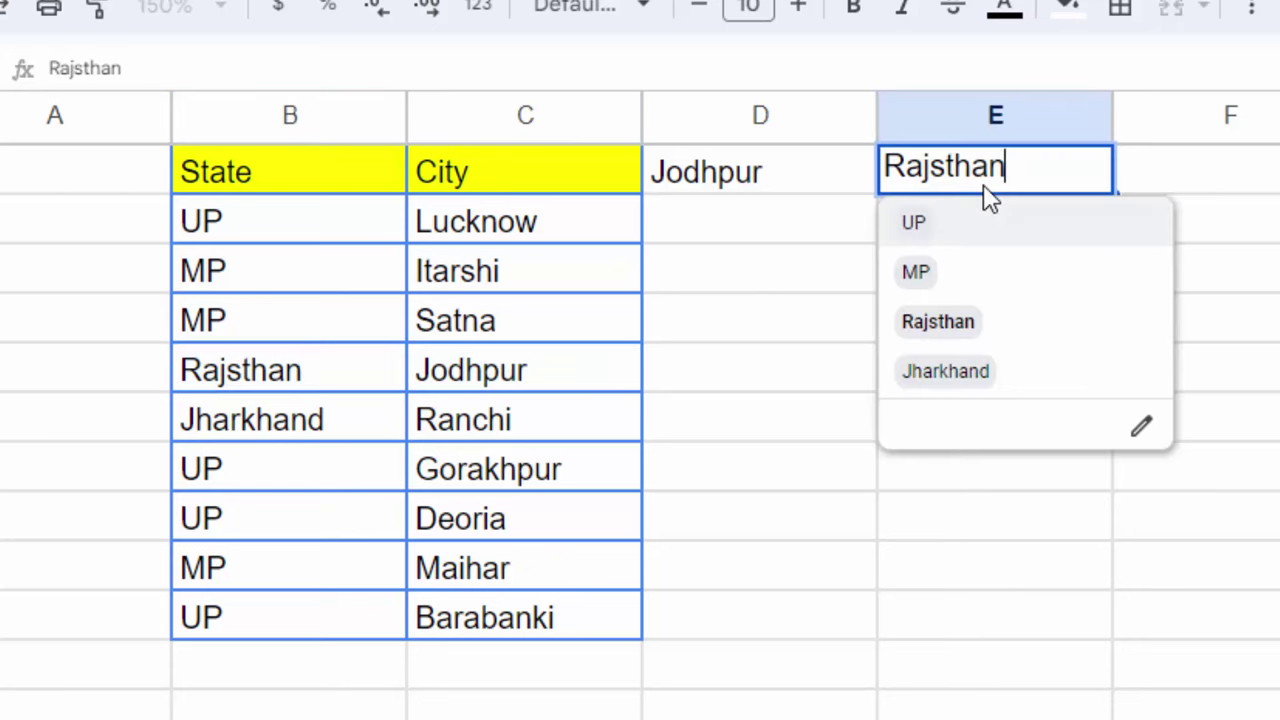
{"action": "left_click", "coordinate": [994, 371]}
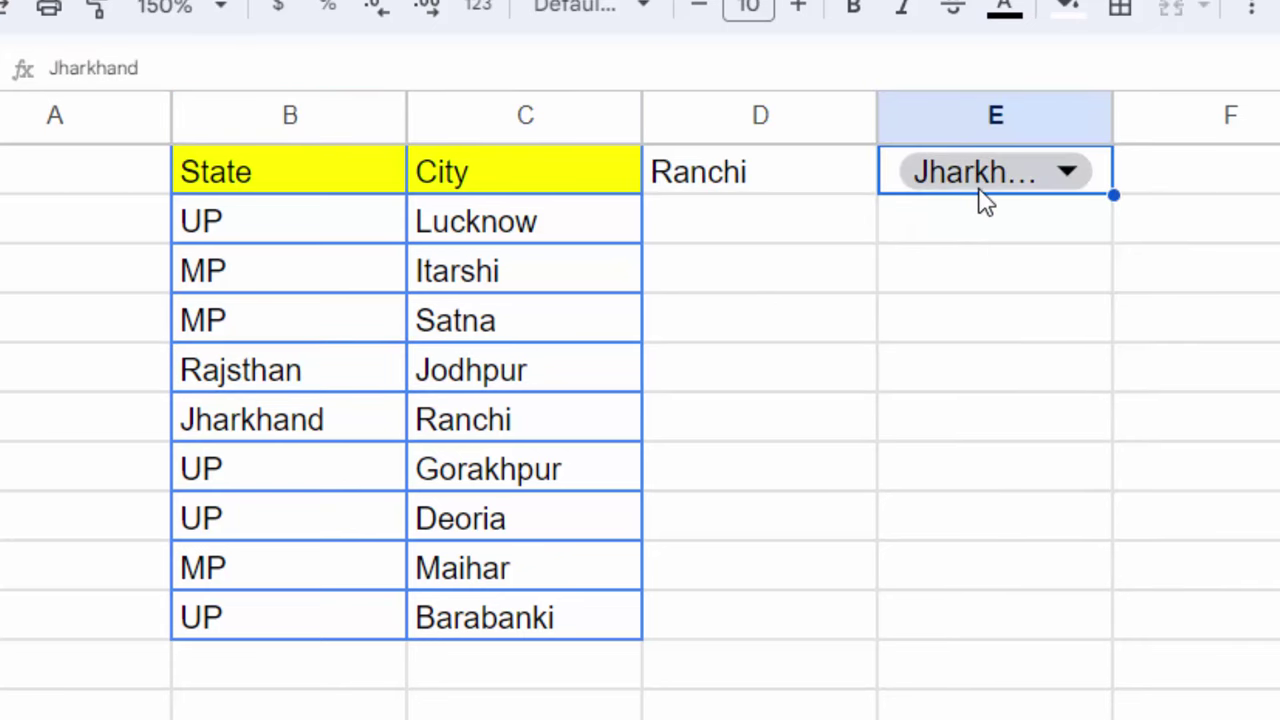
{"action": "left_click", "coordinate": [757, 195]}
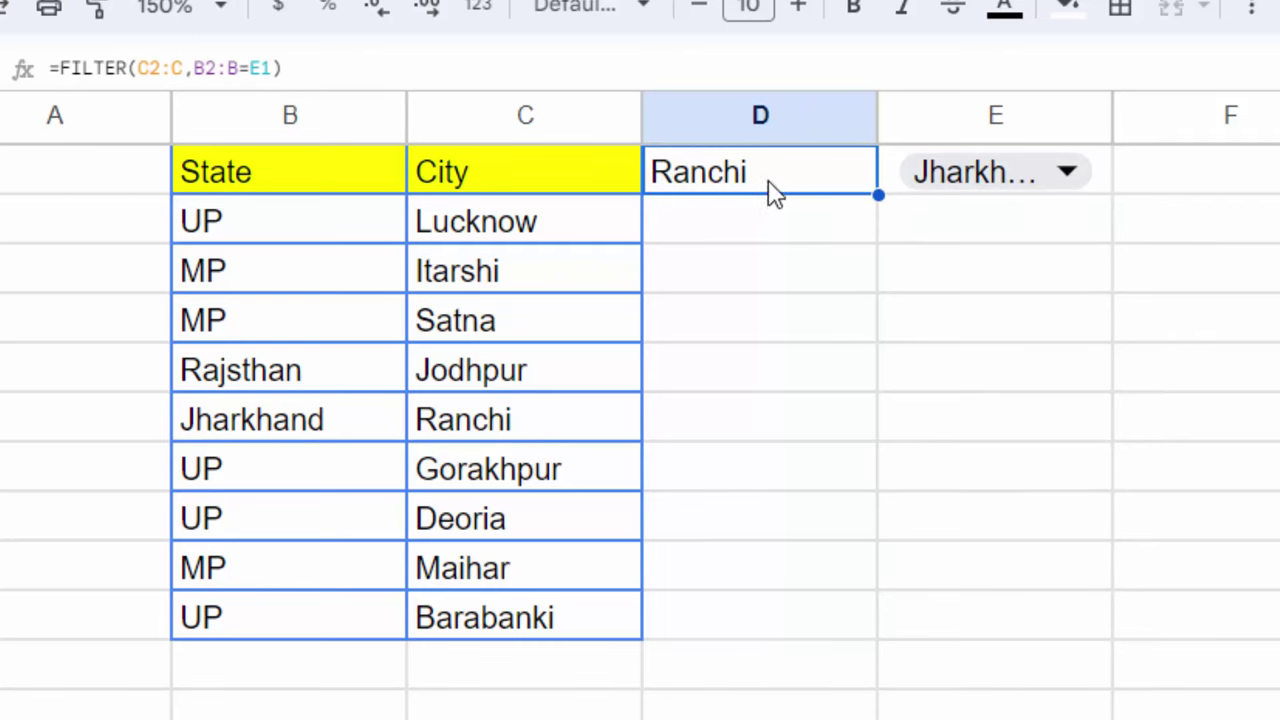
{"action": "left_click", "coordinate": [1234, 177]}
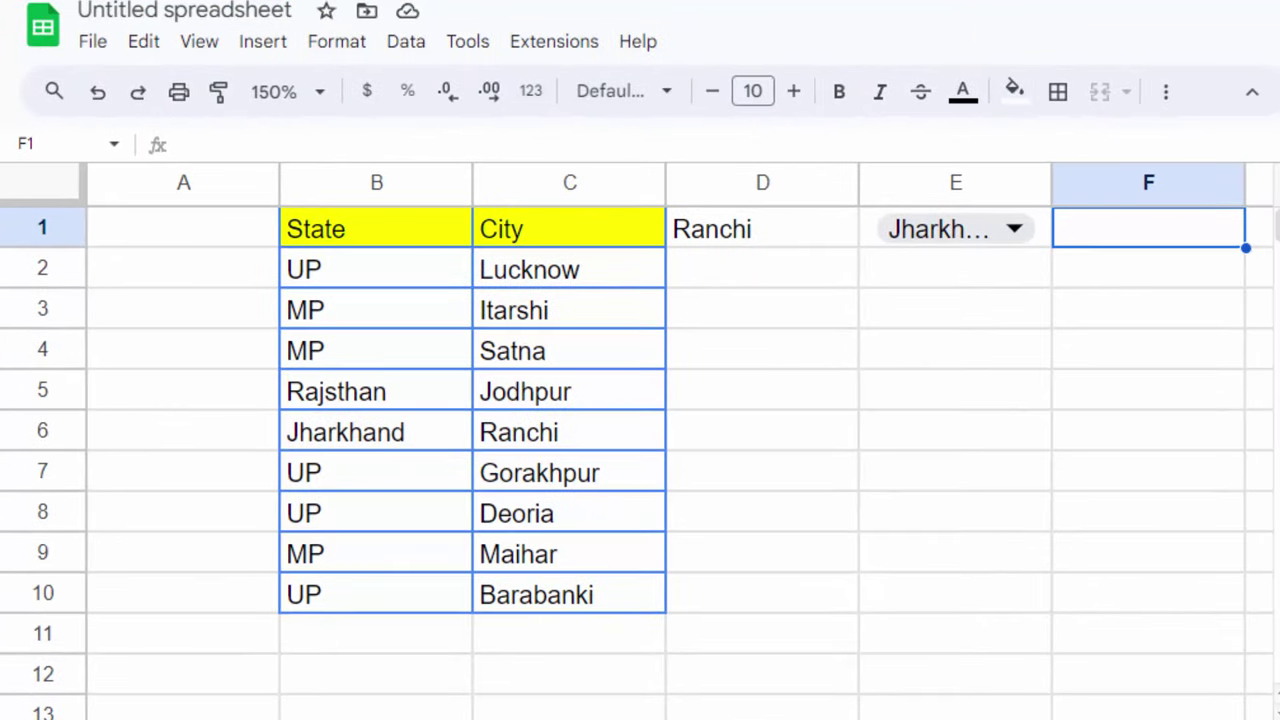
- Add a new data validation rule for F1 and open its criteria type list
{"action": "left_click", "coordinate": [406, 44]}
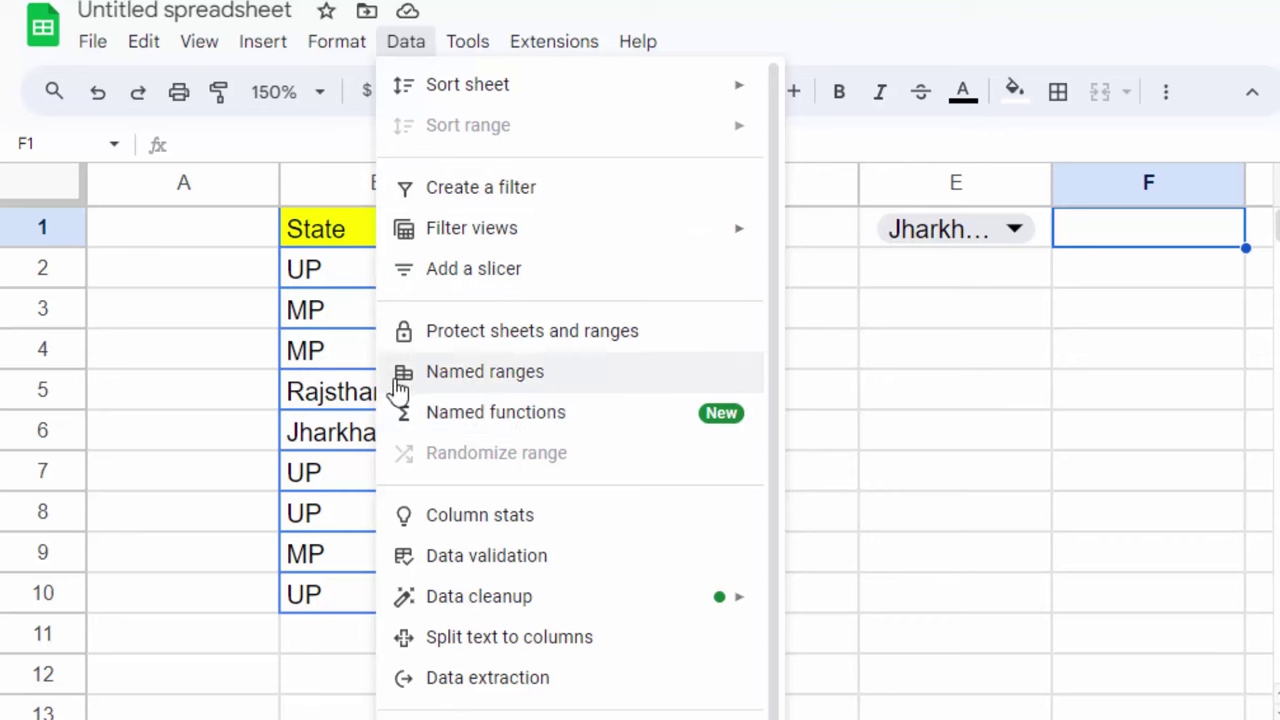
{"action": "left_click", "coordinate": [480, 553]}
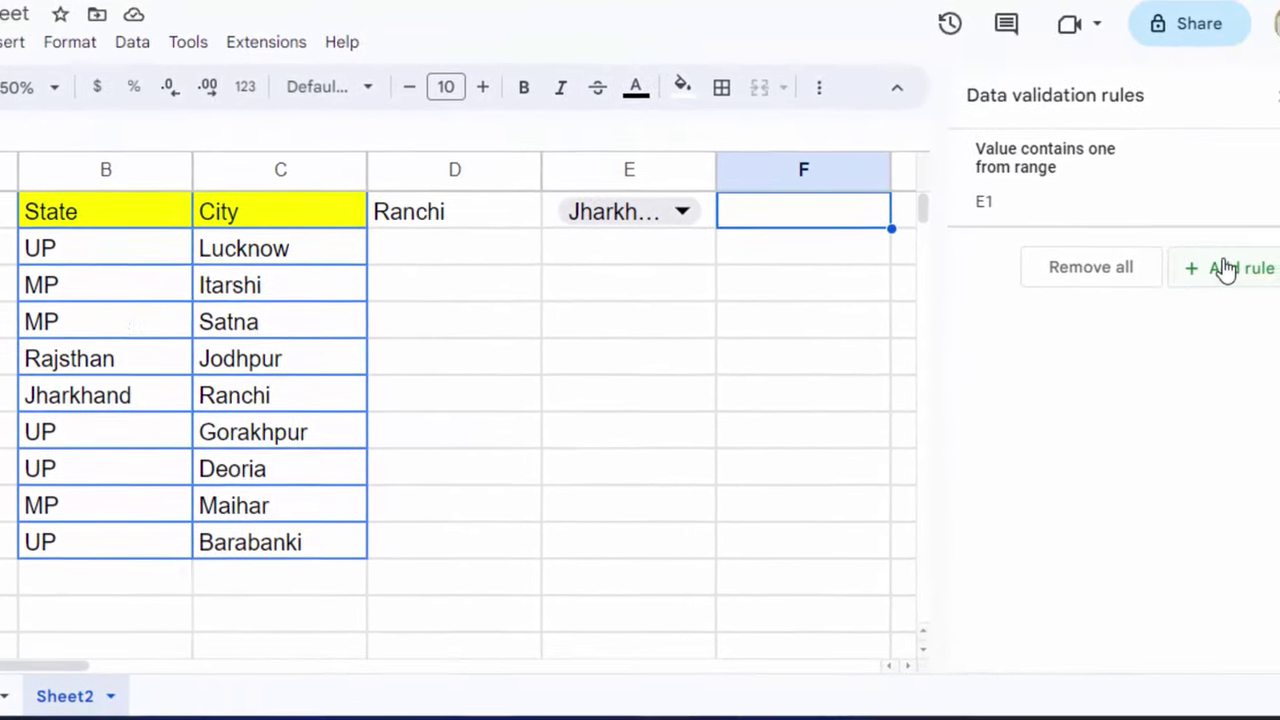
{"action": "left_click", "coordinate": [1225, 268]}
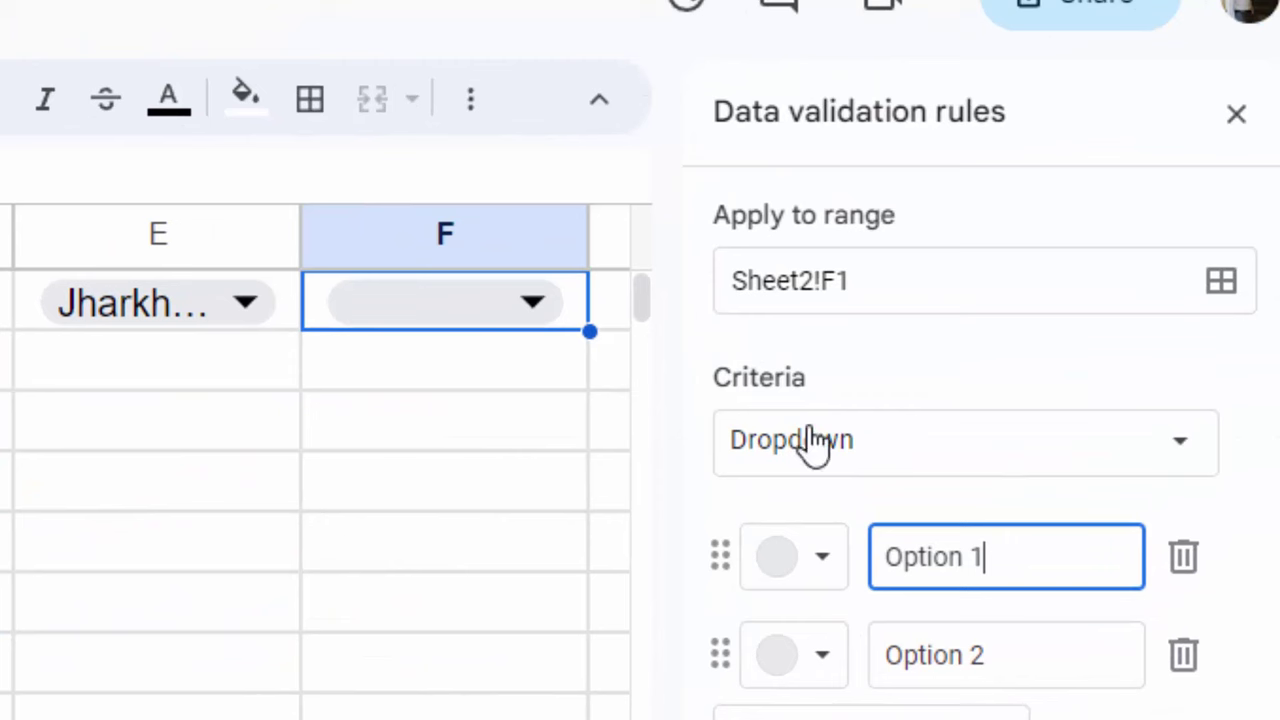
{"action": "left_click", "coordinate": [944, 463]}
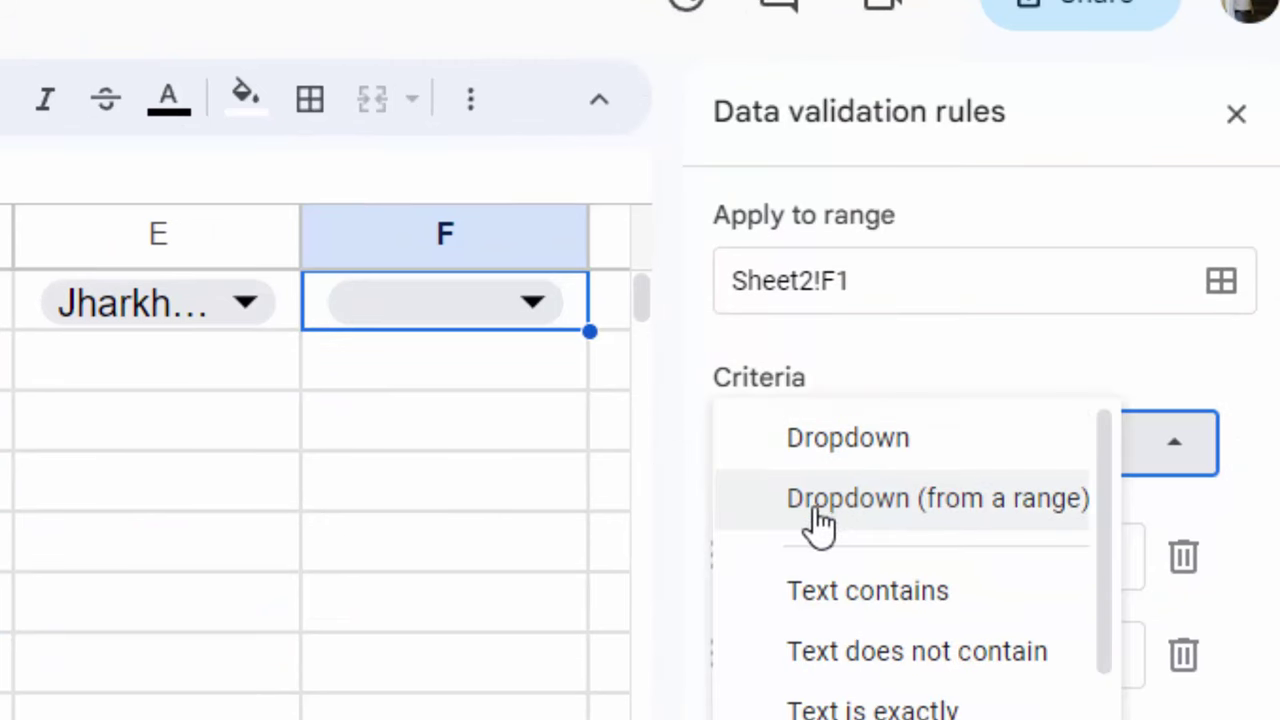
- Choose dropdown-from-a-range criteria, with UP picked in E1 so column D shows its cities
{"action": "left_click", "coordinate": [932, 530]}
{"action": "left_click", "coordinate": [914, 551]}
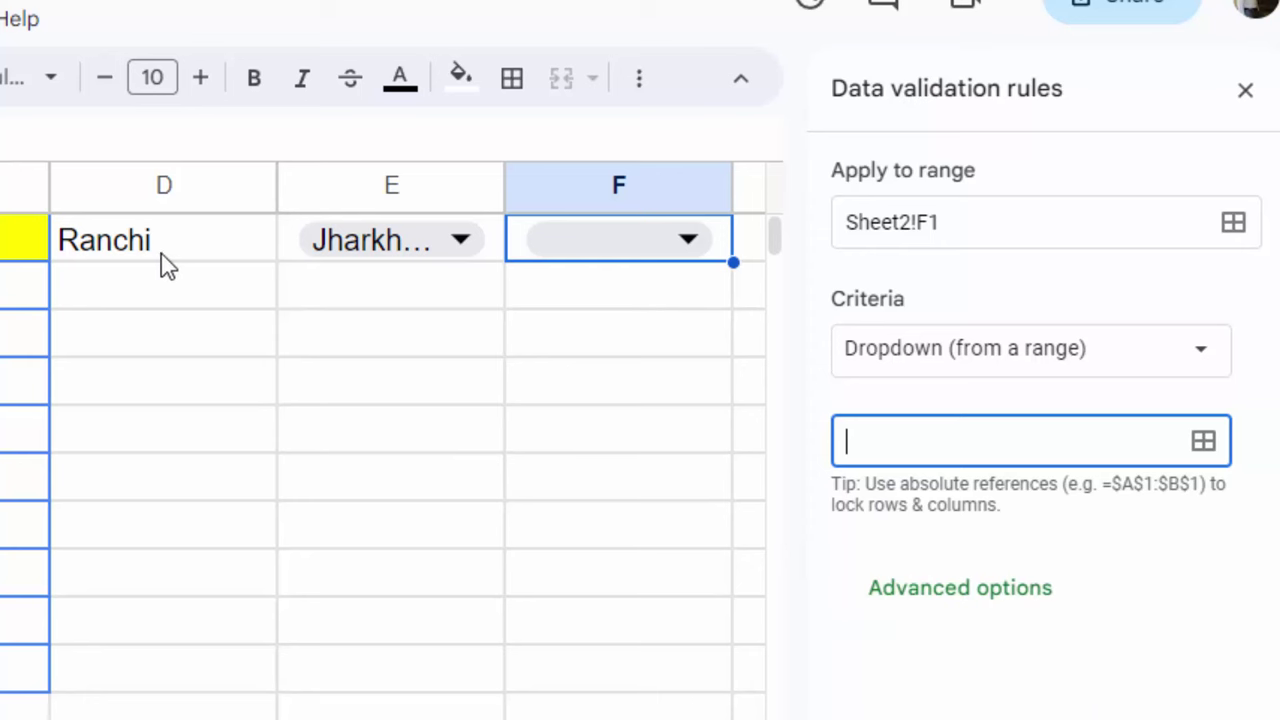
{"action": "left_click", "coordinate": [433, 240]}
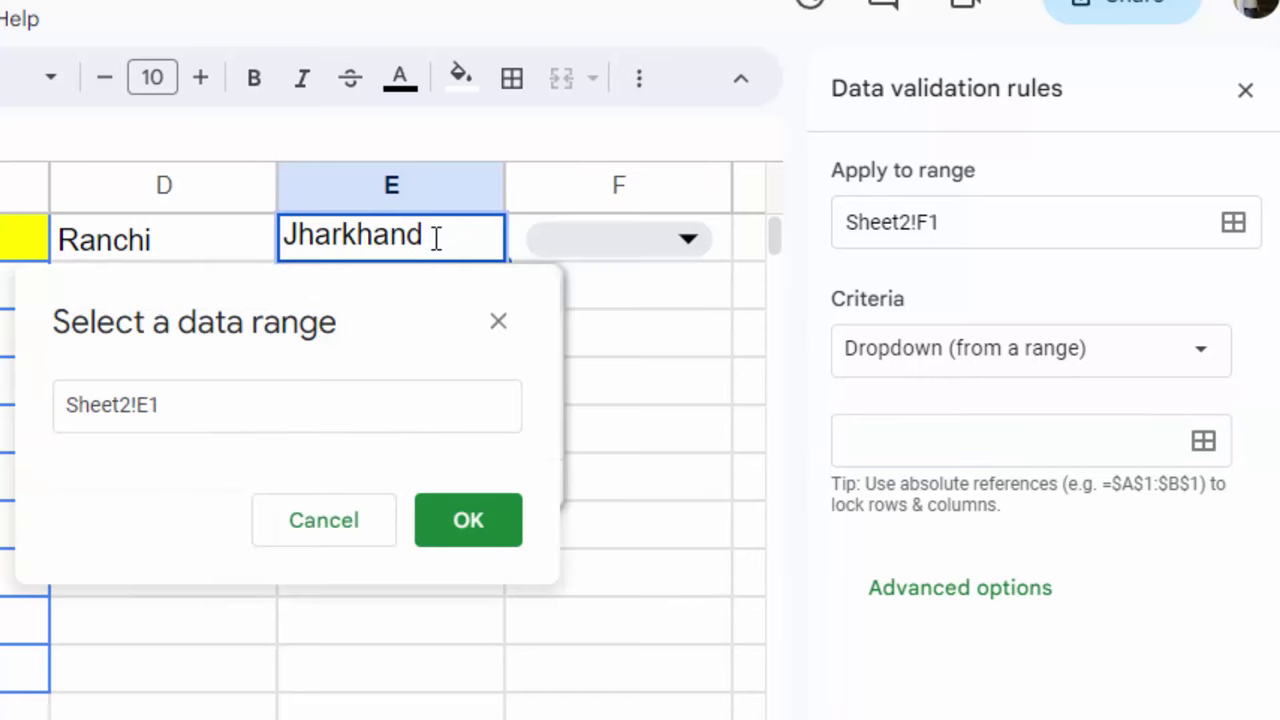
{"action": "left_click", "coordinate": [499, 323]}
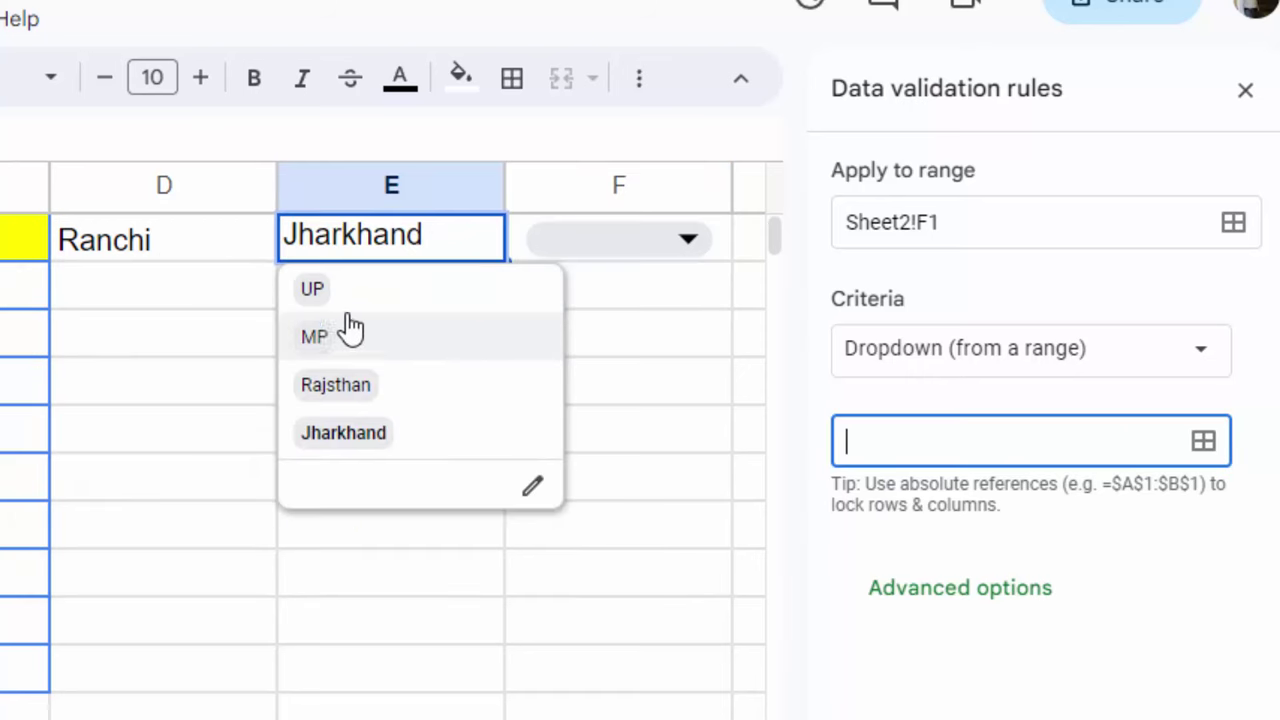
{"action": "left_click", "coordinate": [320, 292]}
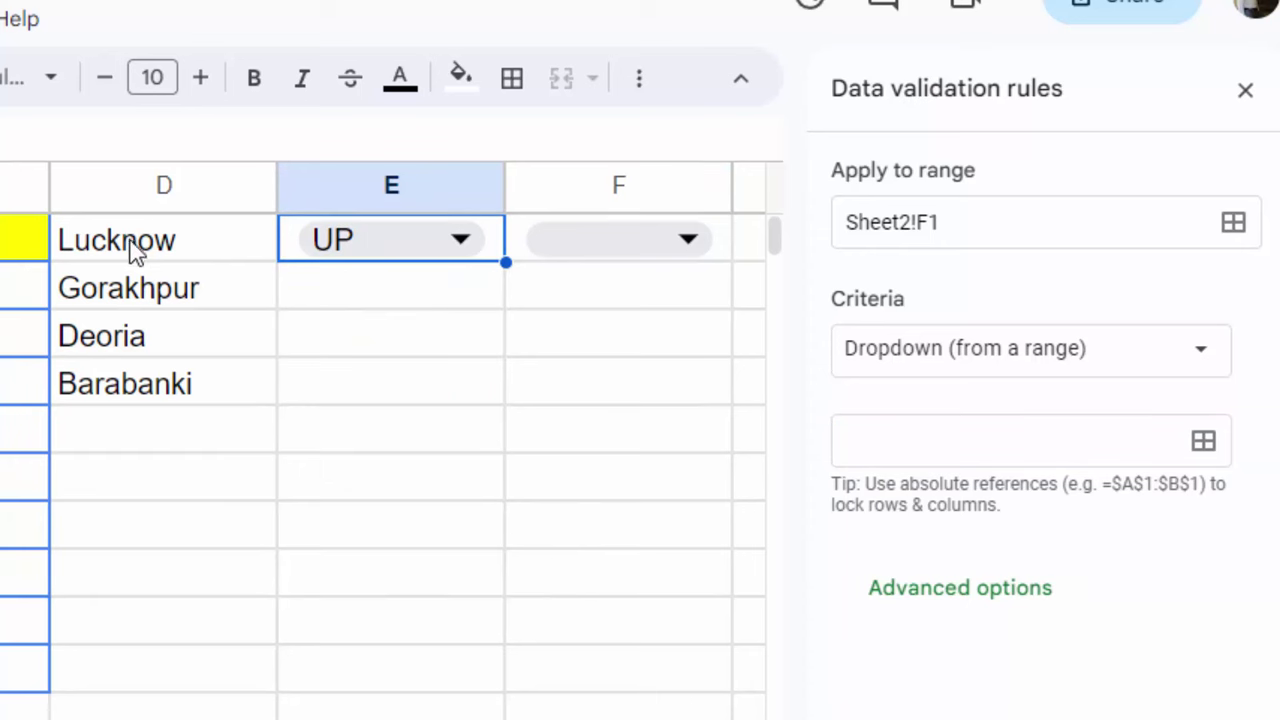
- Set F1's source range to the open-ended Sheet2!D1:D and save the rule
{"action": "left_click", "coordinate": [926, 447]}
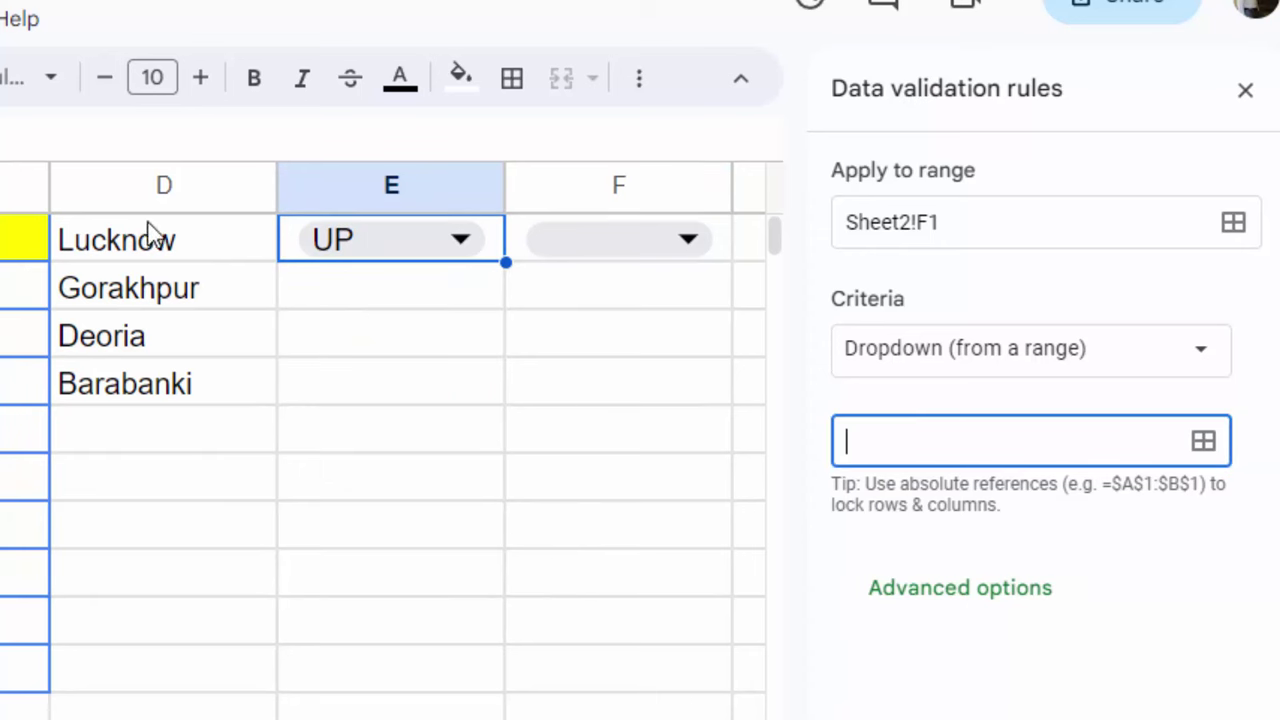
{"action": "left_click_drag", "start_coordinate": [148, 235], "coordinate": [152, 346]}
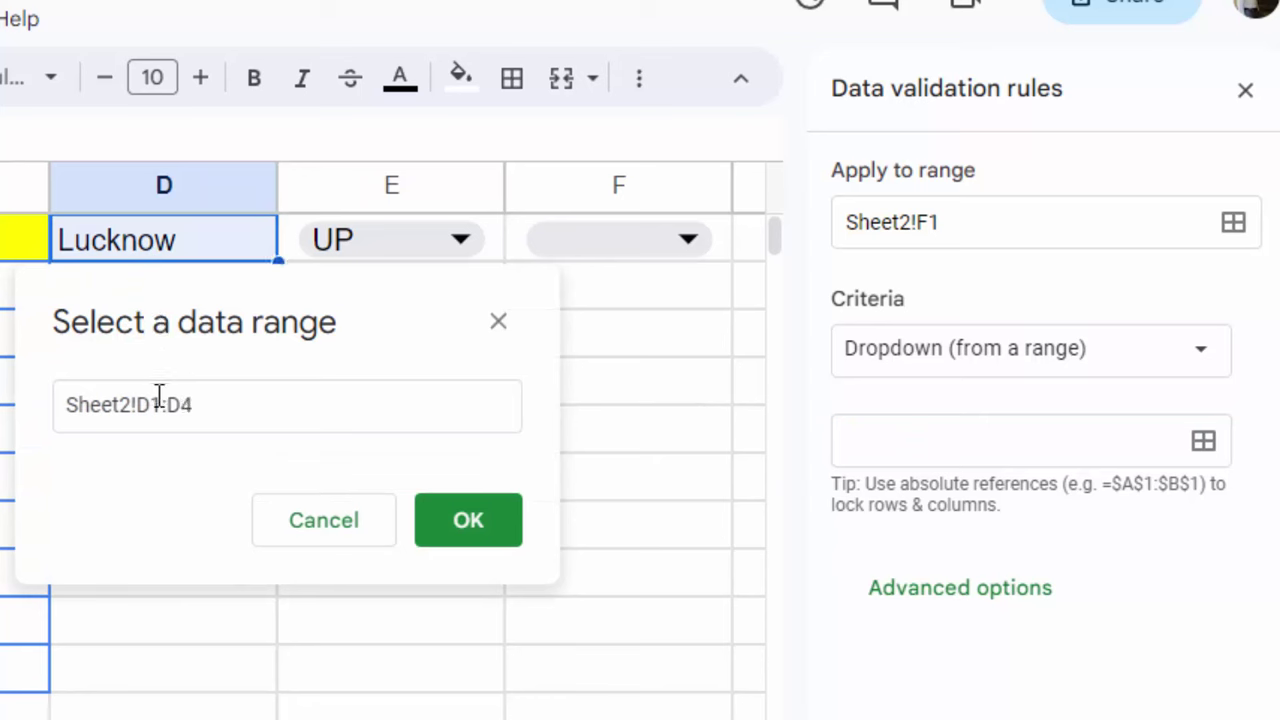
{"action": "left_click", "coordinate": [254, 416]}
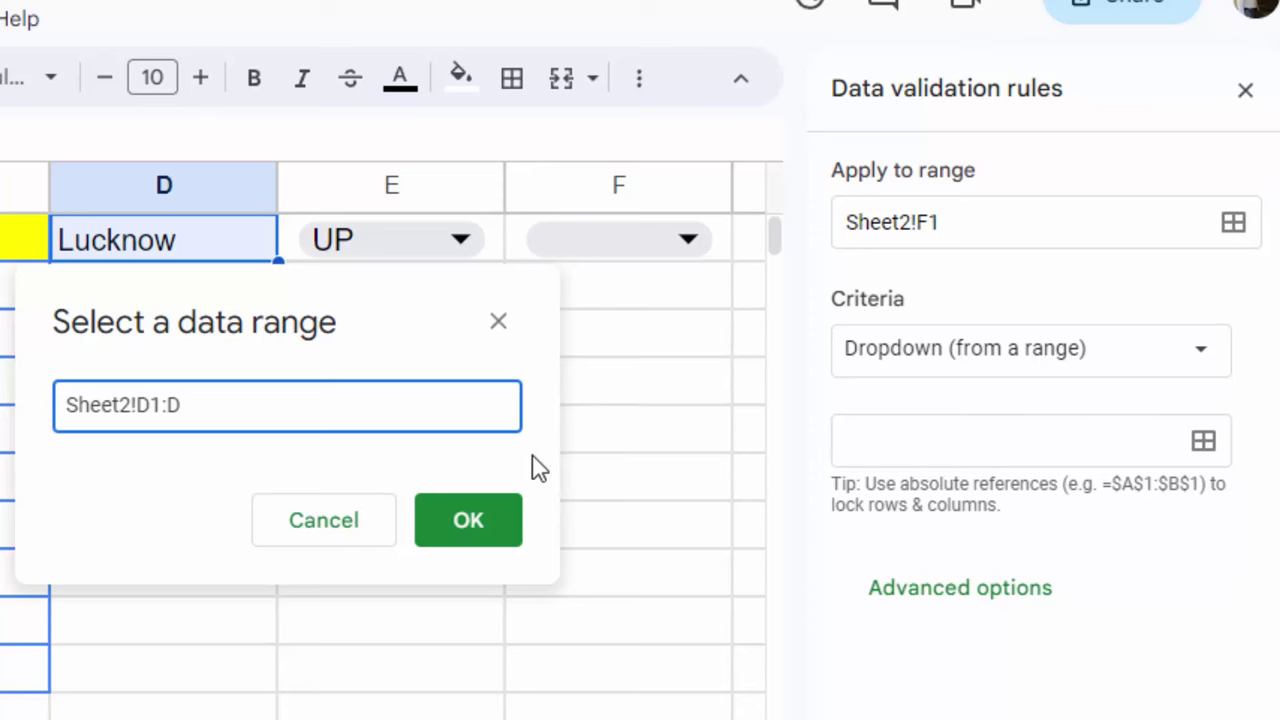
{"action": "left_click", "coordinate": [476, 540]}
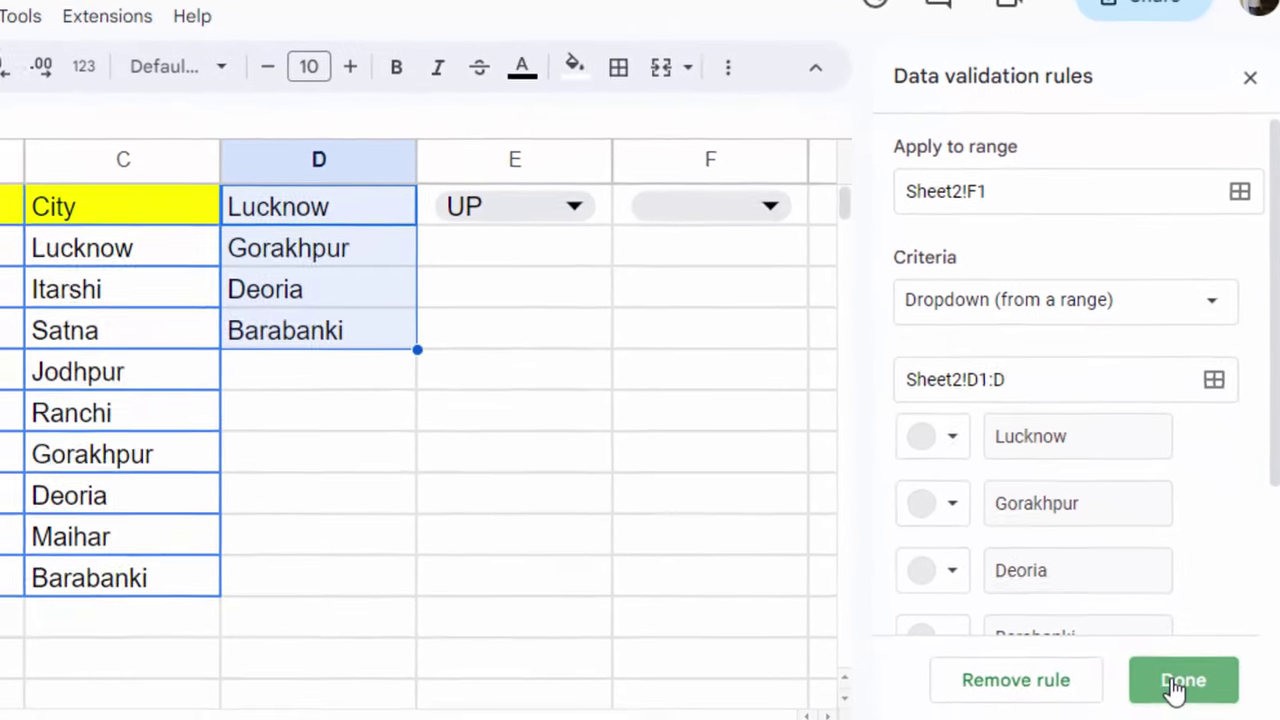
{"action": "left_click", "coordinate": [1168, 676]}
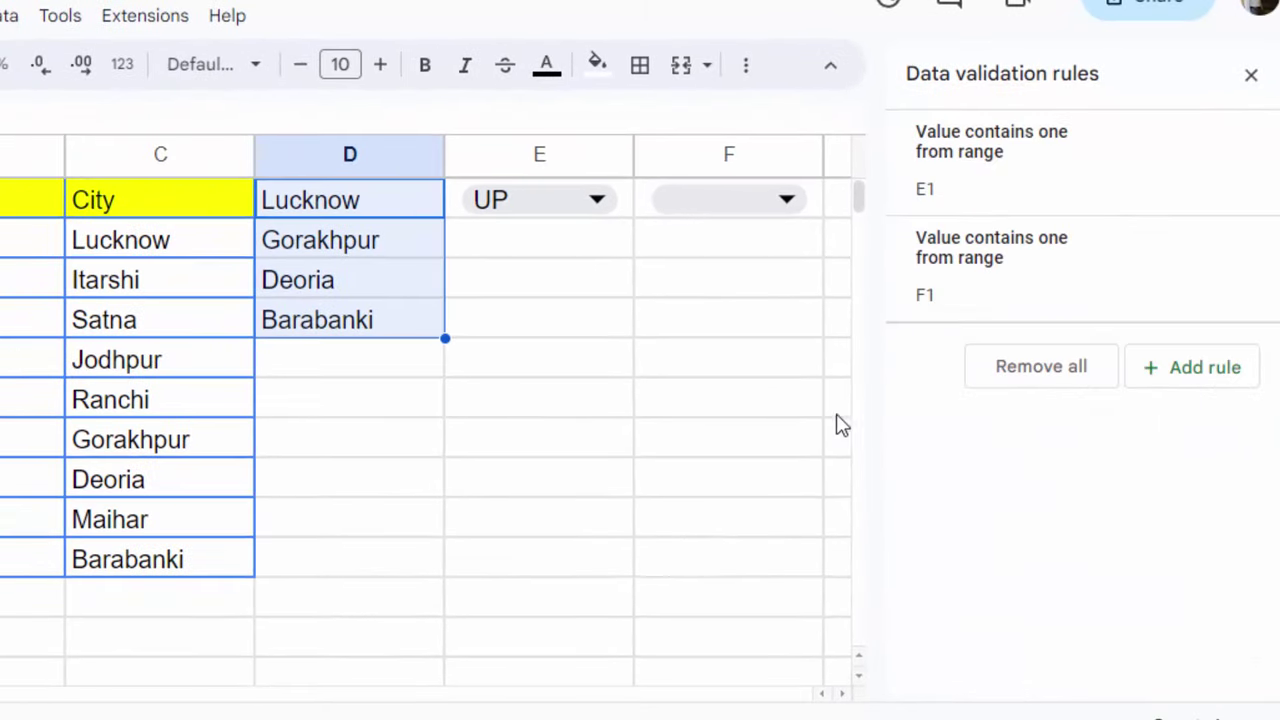
- Pick MP in E1 and Maihar as the city in F1
{"action": "left_click", "coordinate": [533, 366]}
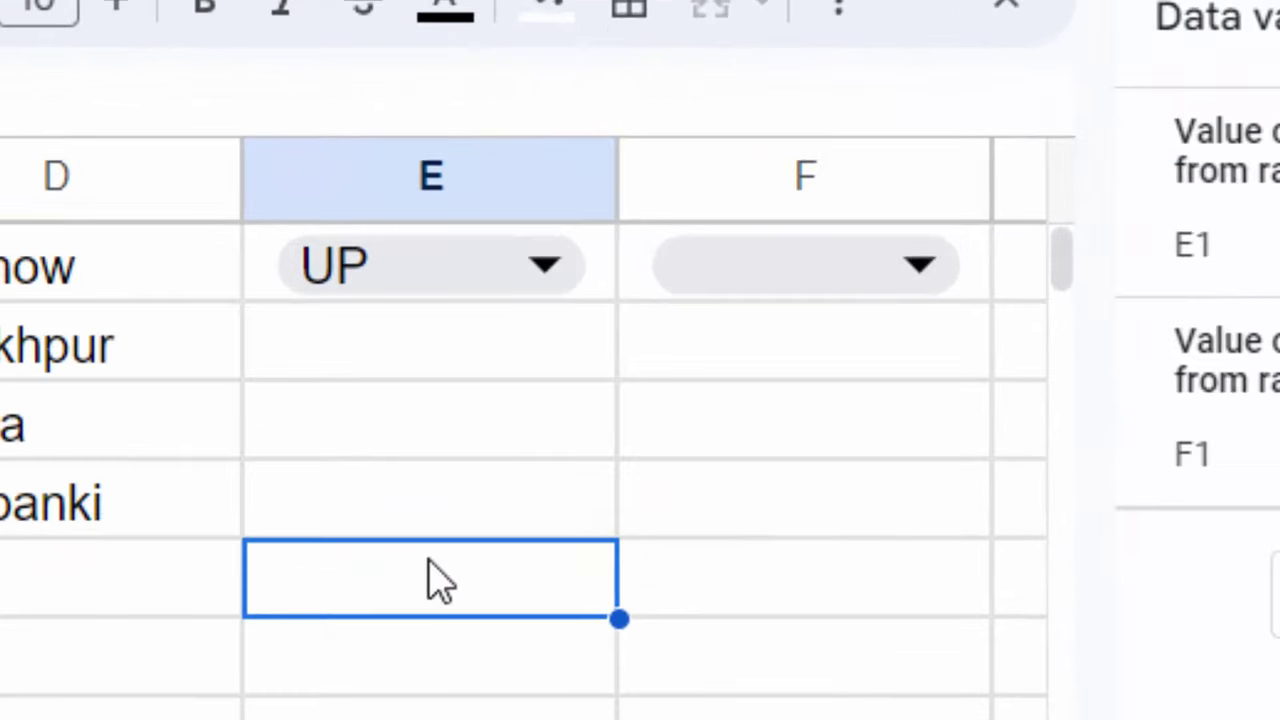
{"action": "double_click", "coordinate": [430, 275]}
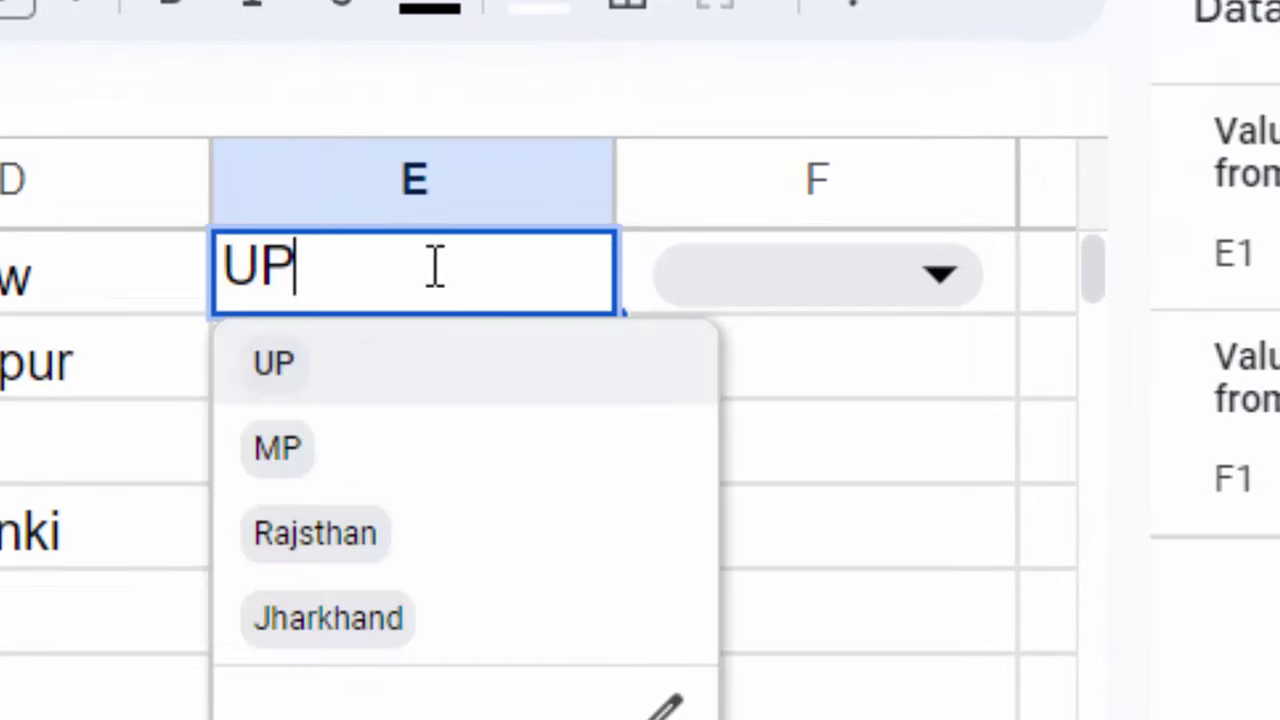
{"action": "left_click", "coordinate": [423, 452]}
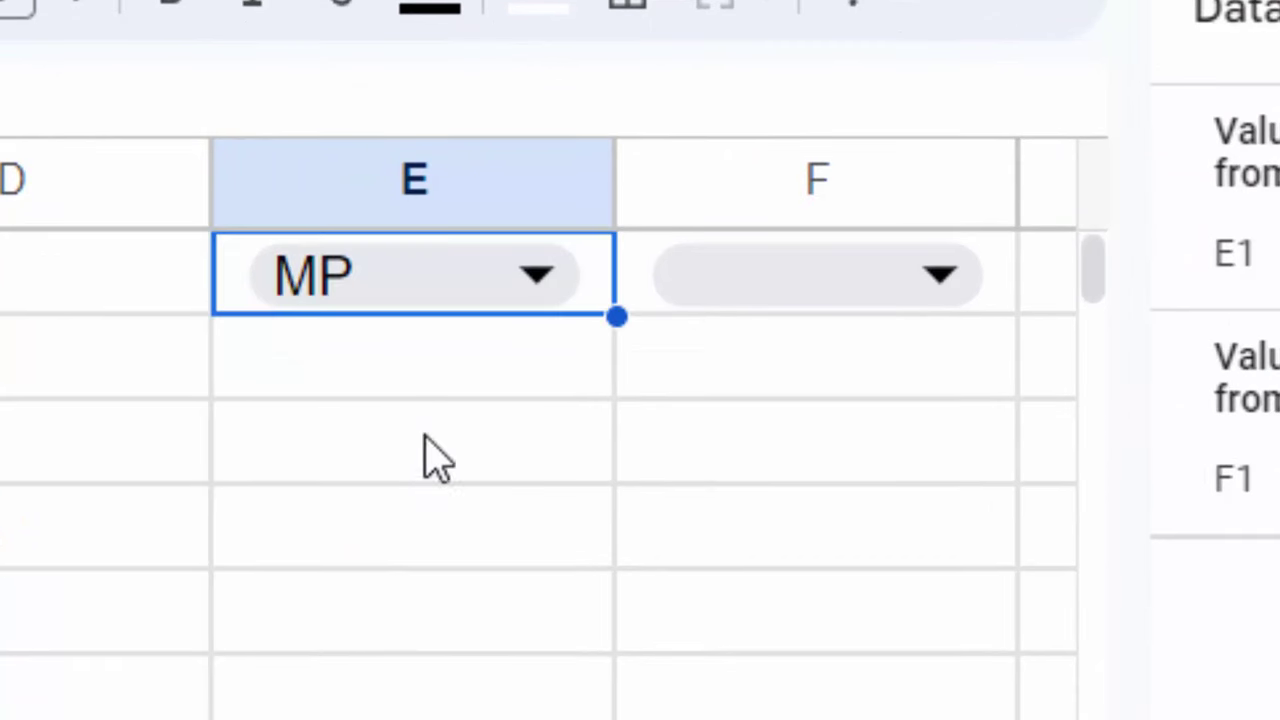
{"action": "left_click", "coordinate": [883, 272]}
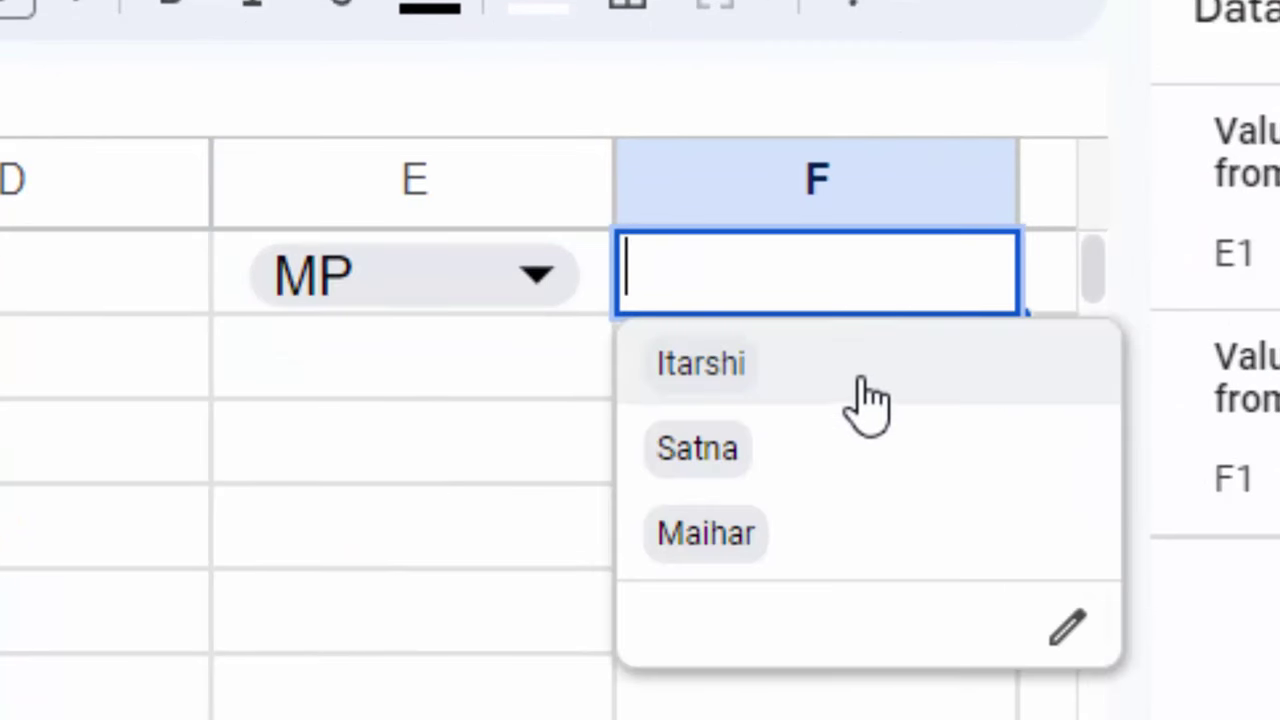
{"action": "left_click", "coordinate": [860, 525]}
{"action": "left_click", "coordinate": [886, 272]}
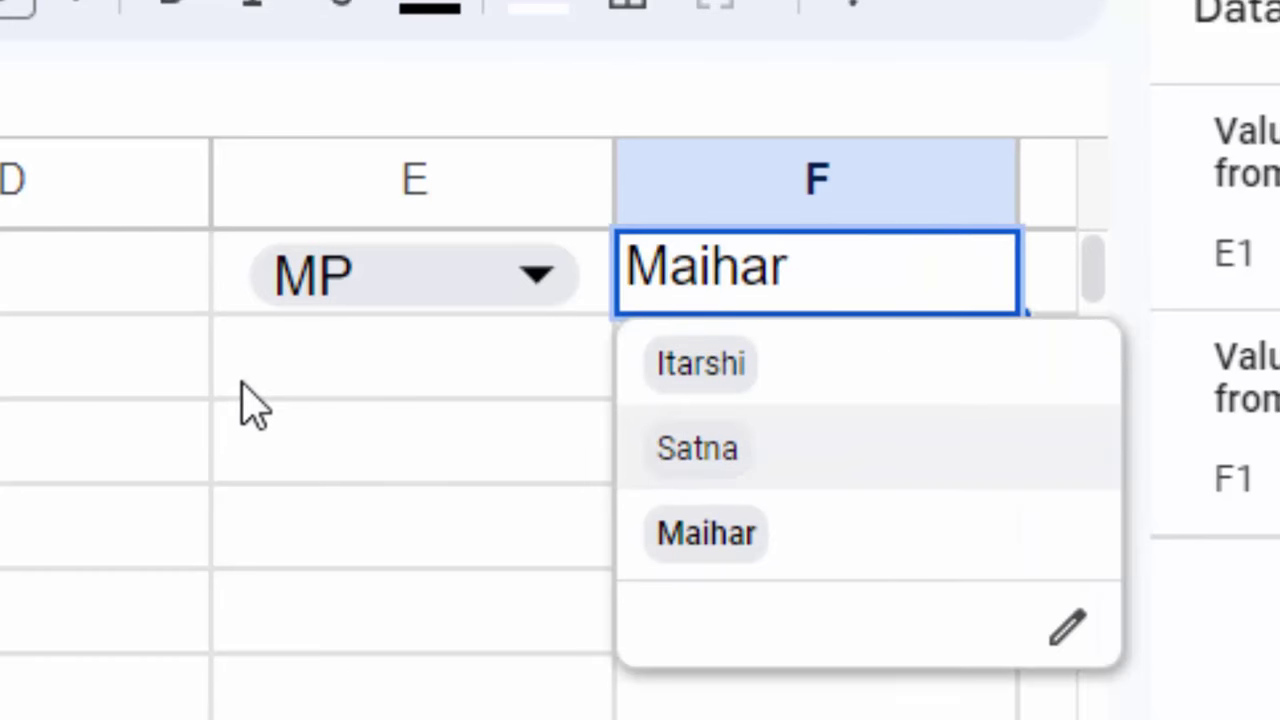
- Switch E1 to UP and choose Lucknow in F1
{"action": "left_click", "coordinate": [395, 300]}
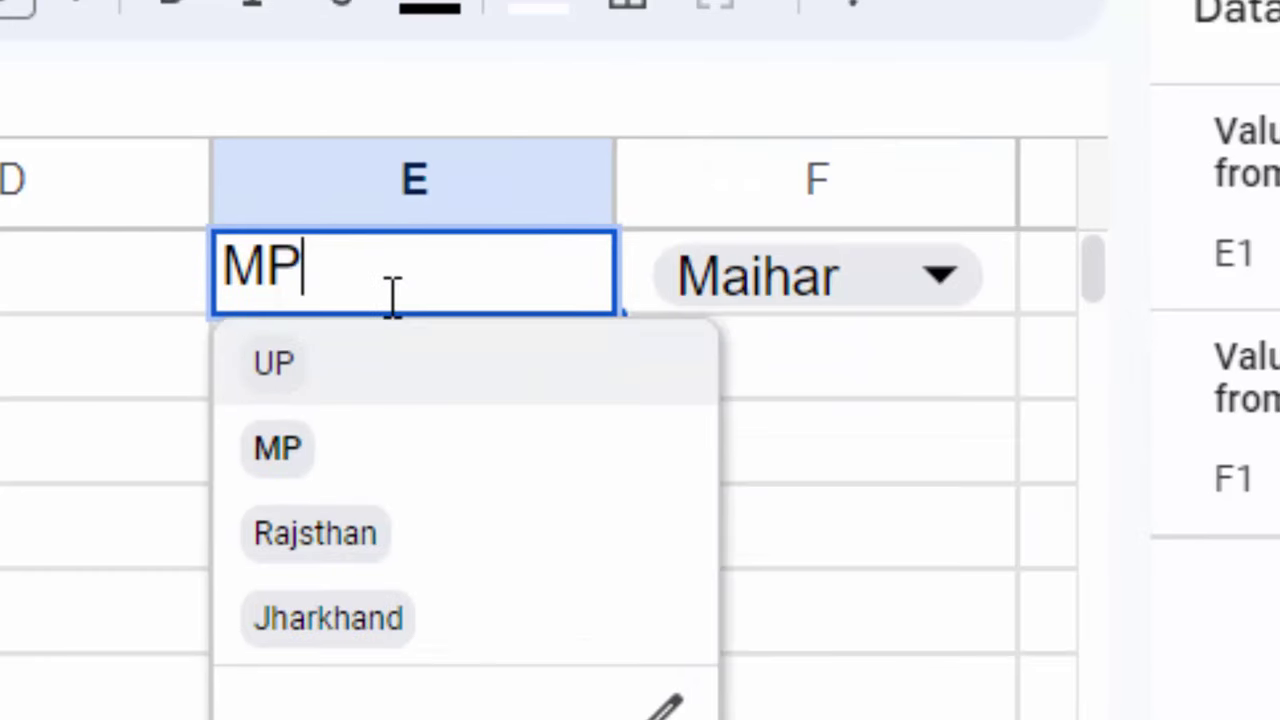
{"action": "left_click", "coordinate": [342, 395]}
{"action": "mouse_move", "coordinate": [817, 273]}
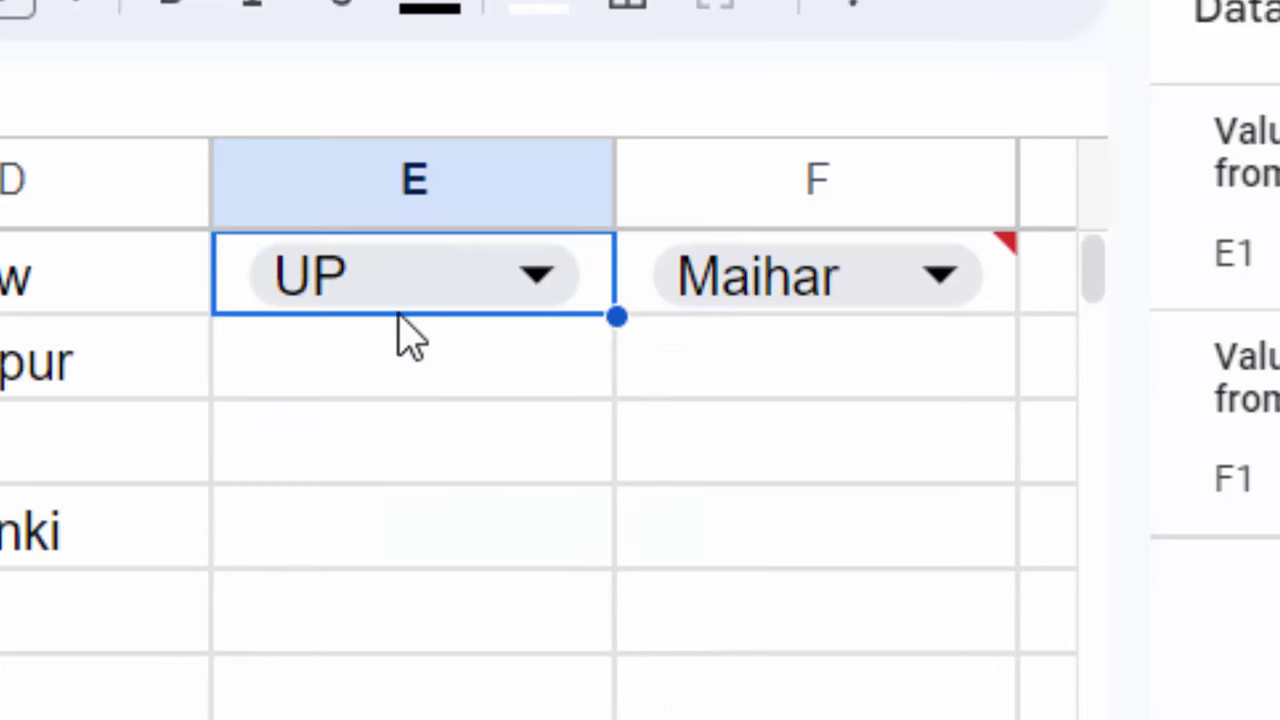
{"action": "left_click", "coordinate": [840, 310]}
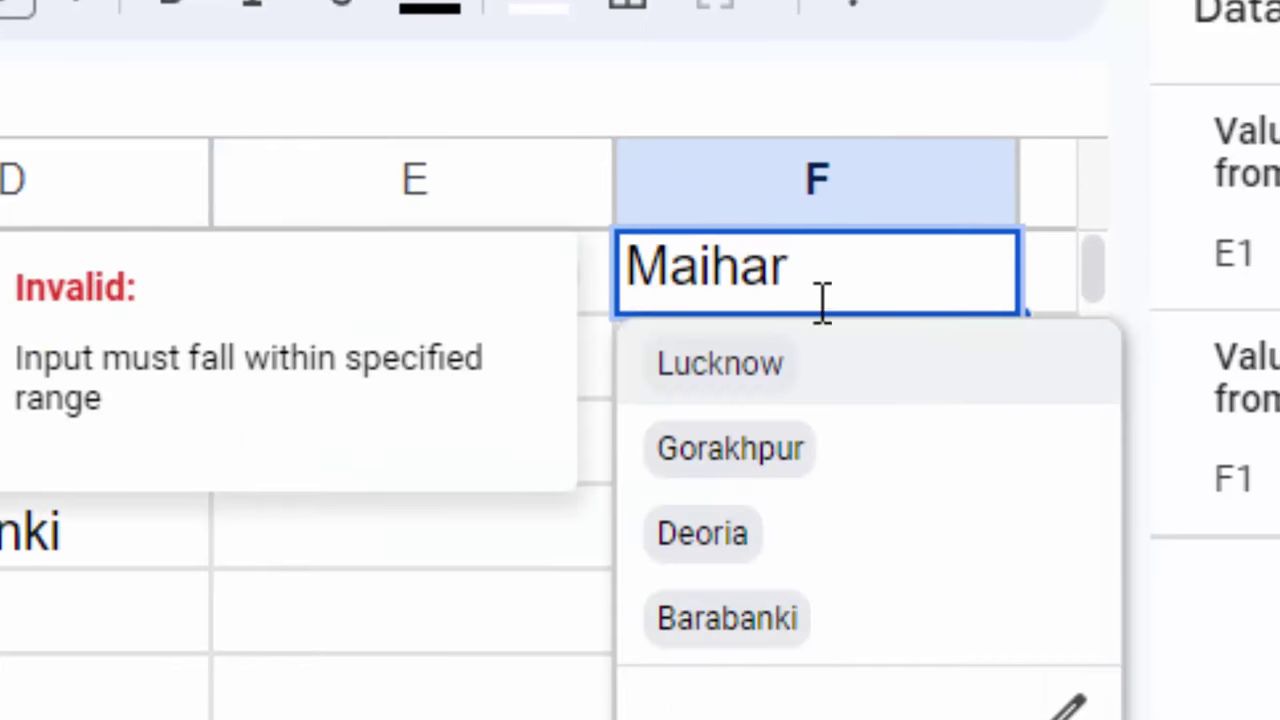
{"action": "left_click", "coordinate": [776, 400]}
{"action": "left_click", "coordinate": [905, 282]}
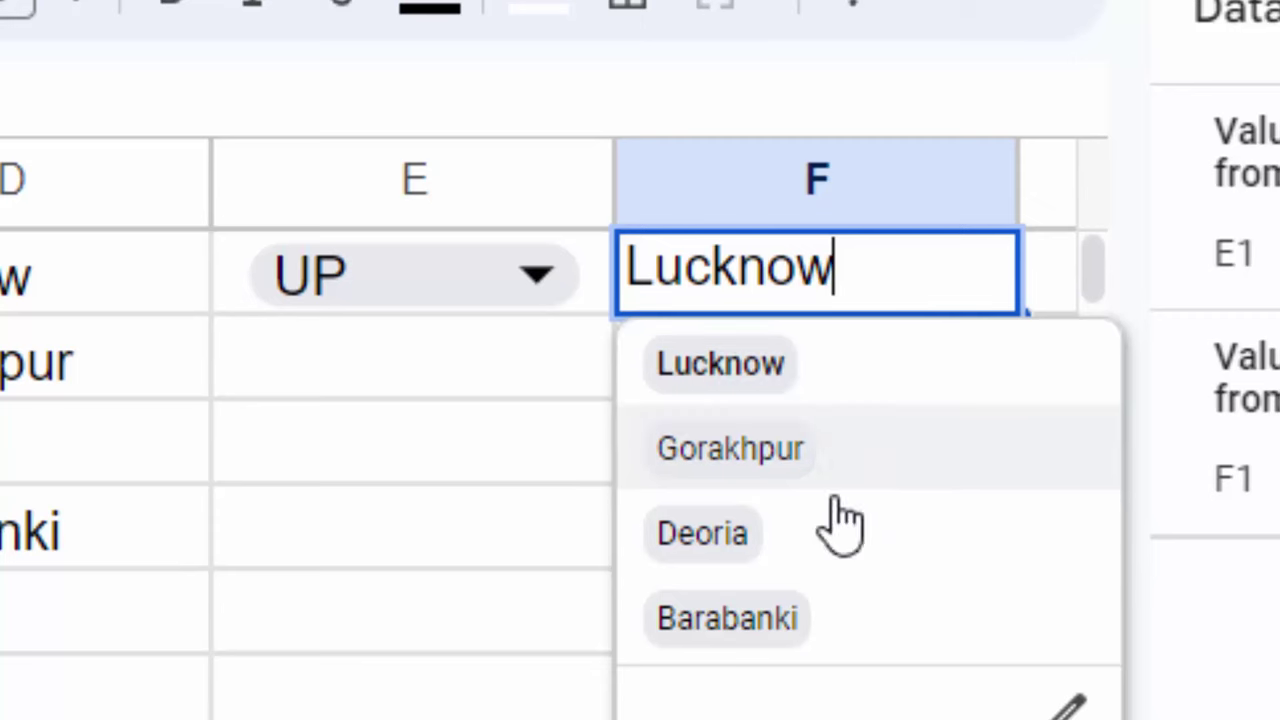
{"action": "left_click", "coordinate": [434, 449]}
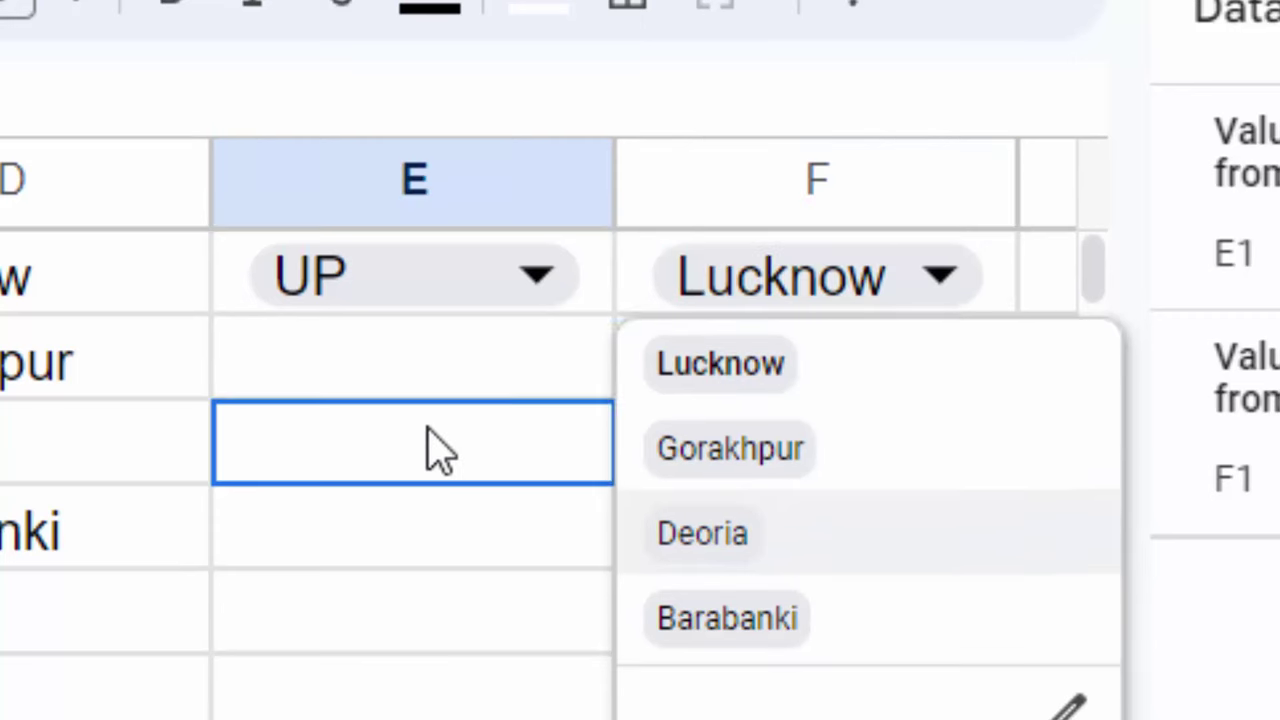
- Switch E1 to Rajsthan and choose Jodhpur in F1
{"action": "left_click", "coordinate": [512, 268]}
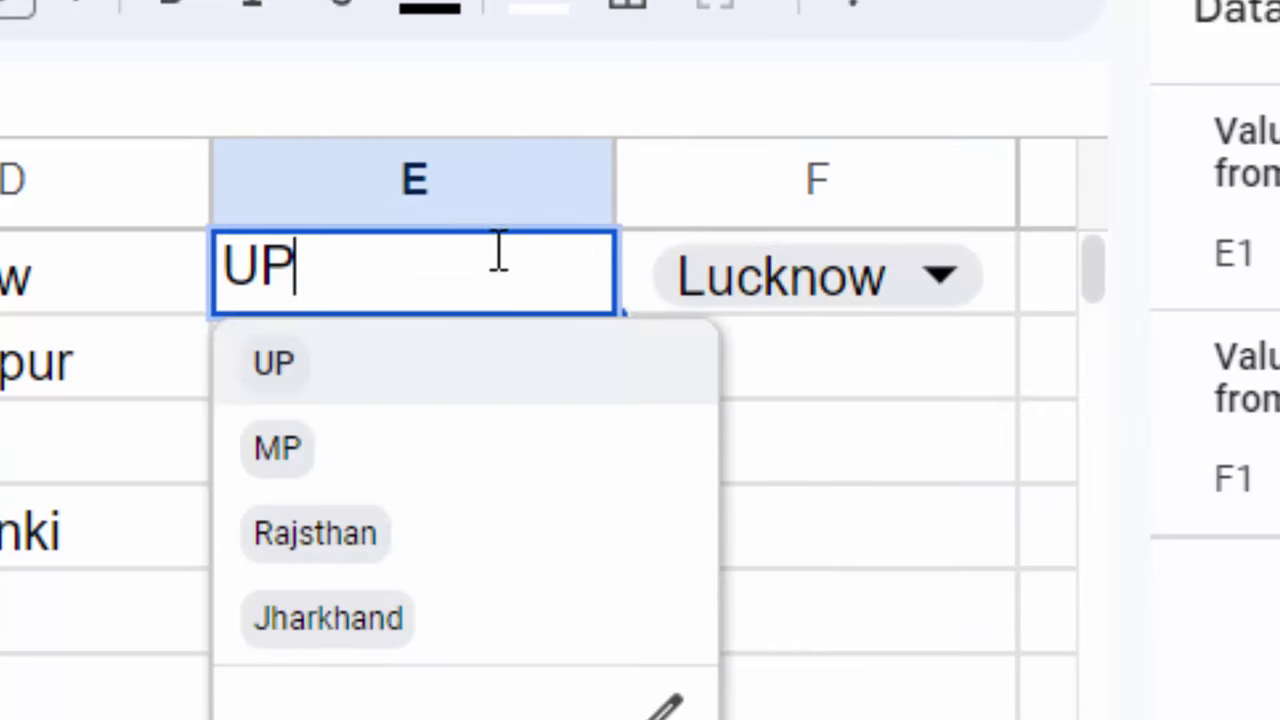
{"action": "left_click", "coordinate": [390, 545]}
{"action": "left_click", "coordinate": [883, 285]}
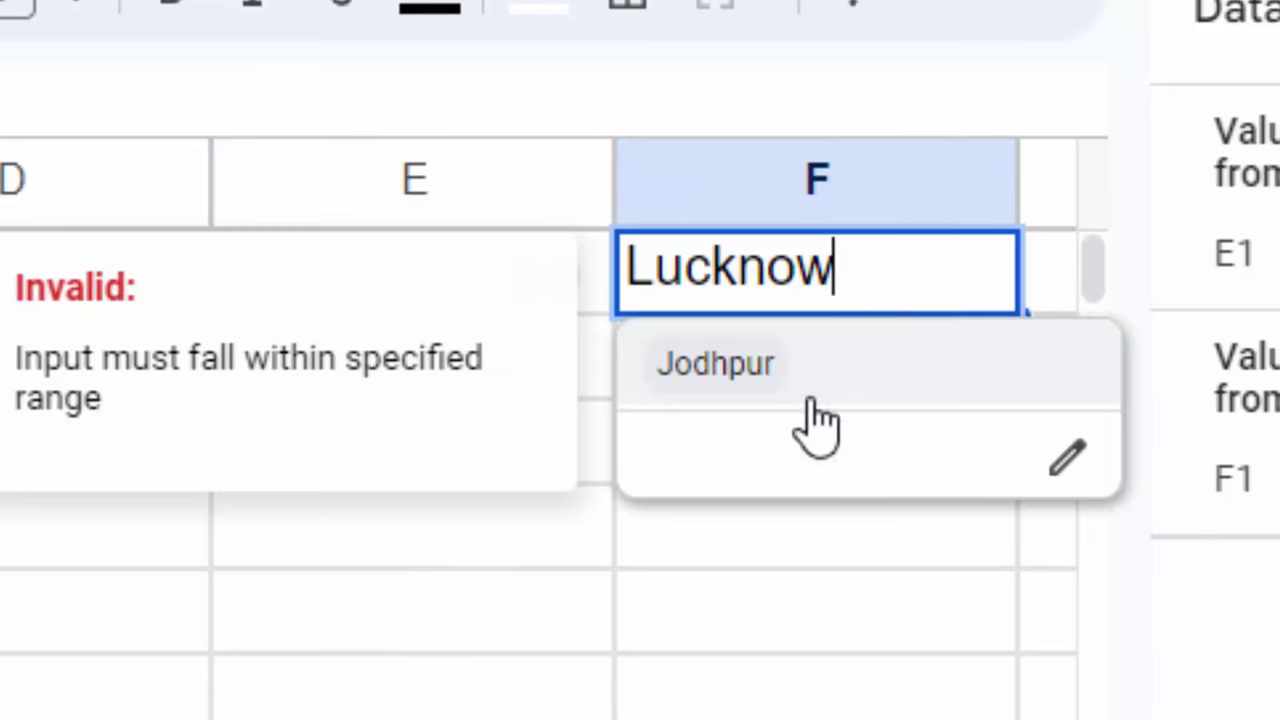
{"action": "left_click", "coordinate": [805, 366]}
{"action": "left_click", "coordinate": [837, 466]}
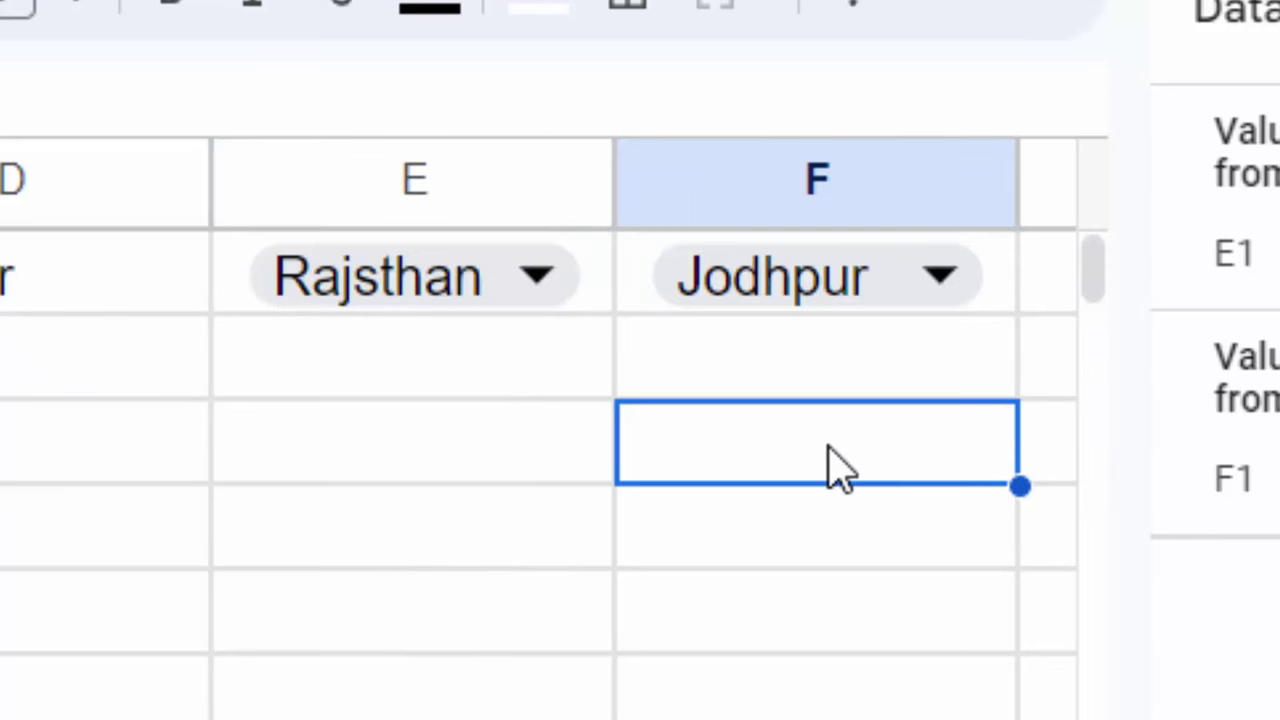
- Switch E1 to Jharkhand and choose Ranchi in F1
{"action": "double_click", "coordinate": [467, 278]}
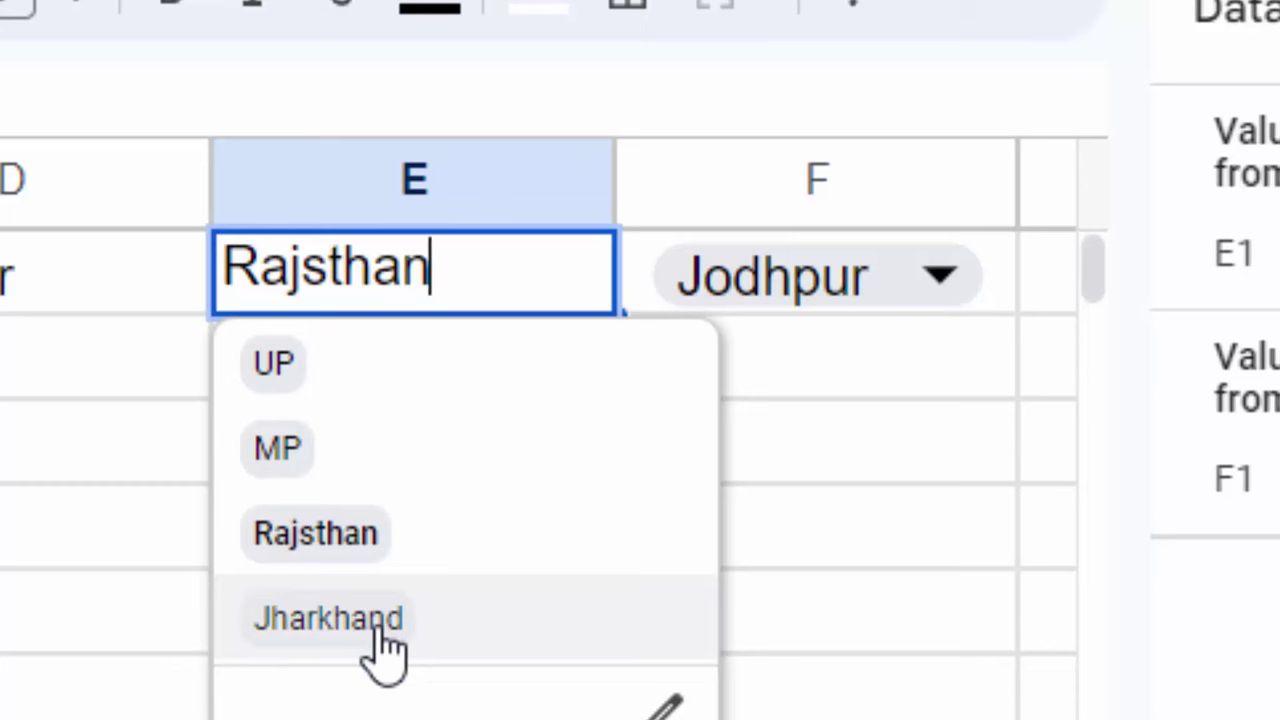
{"action": "left_click", "coordinate": [375, 630]}
{"action": "left_click", "coordinate": [815, 285]}
{"action": "left_click", "coordinate": [800, 365]}
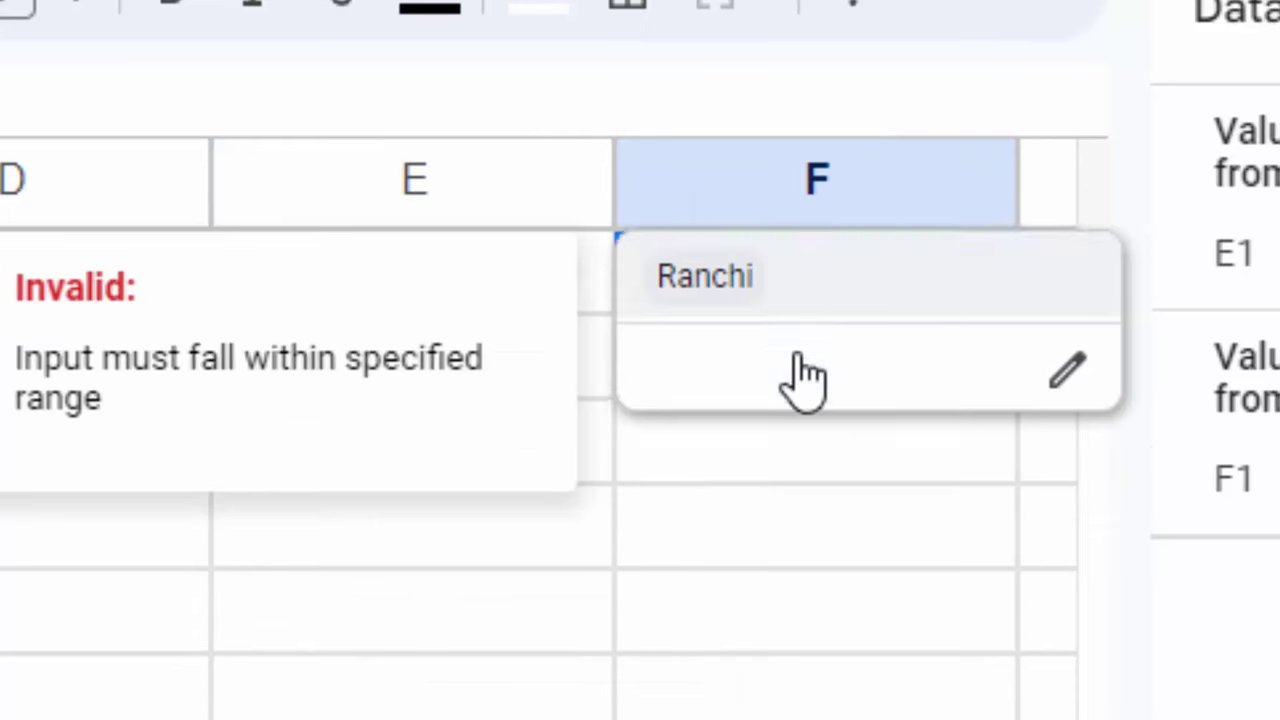
{"action": "left_click", "coordinate": [560, 600]}
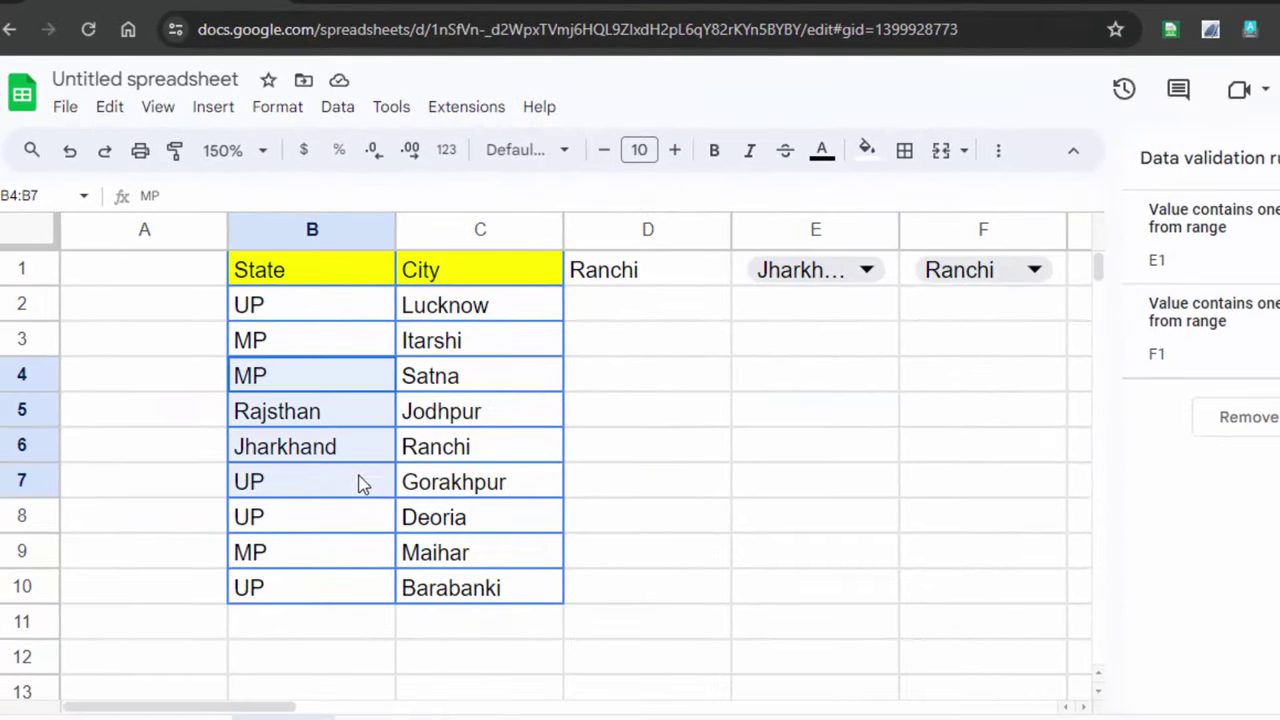
- Copy the bordered formatting of B4:C10 with Paint format and start applying it at B11
{"action": "mouse_move", "coordinate": [268, 385]}
{"action": "left_mouse_down"}
{"action": "mouse_move", "coordinate": [440, 560]}
{"action": "mouse_move", "coordinate": [490, 590]}
{"action": "left_mouse_up"}
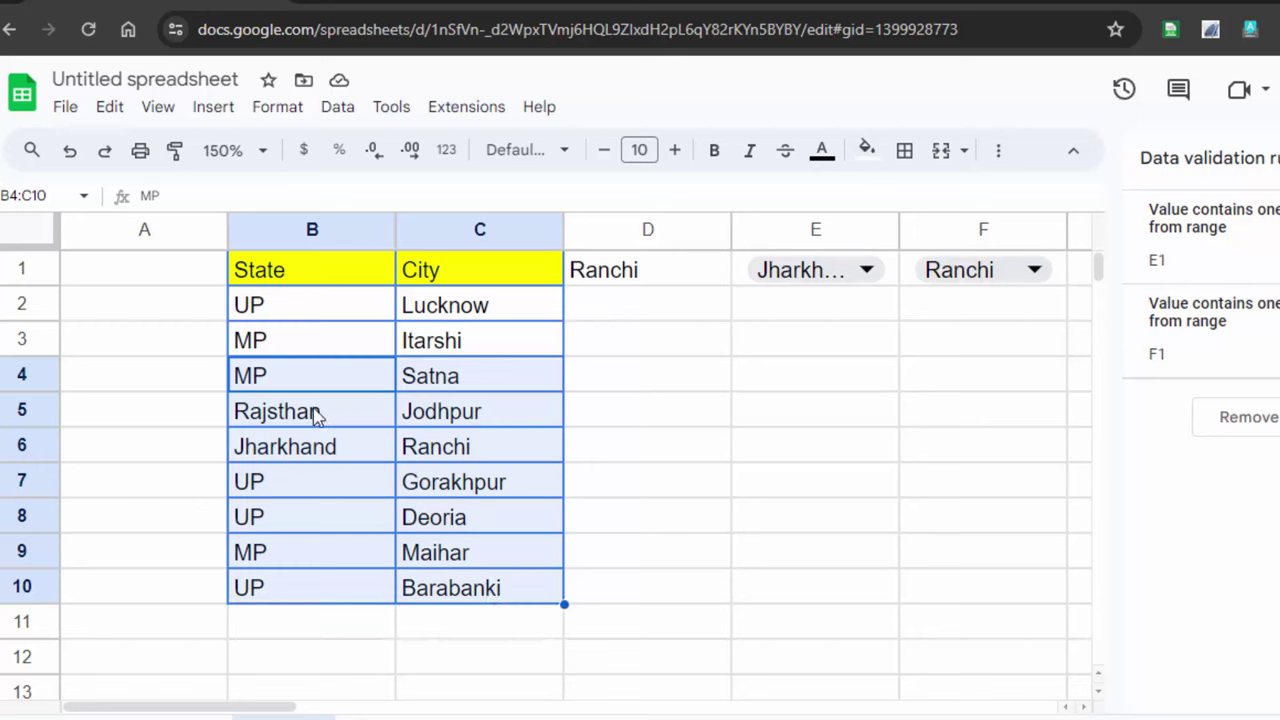
{"action": "left_click", "coordinate": [178, 152]}
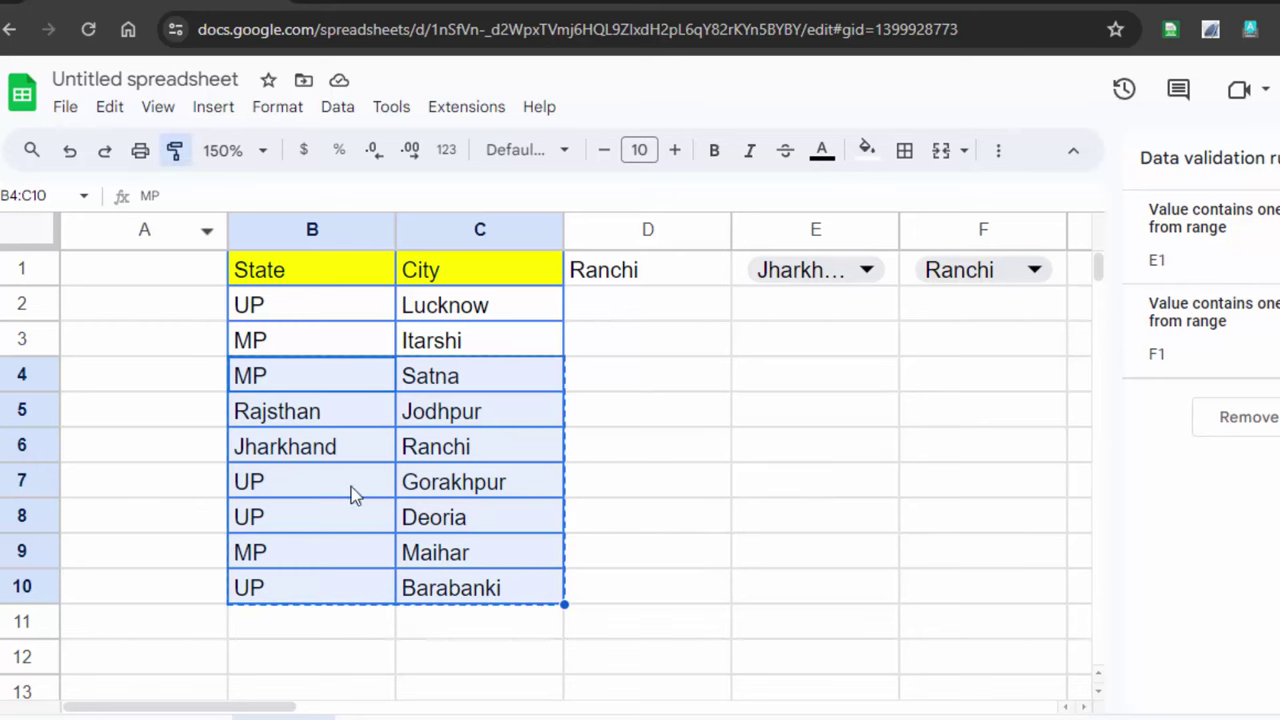
{"action": "left_click", "coordinate": [298, 621]}
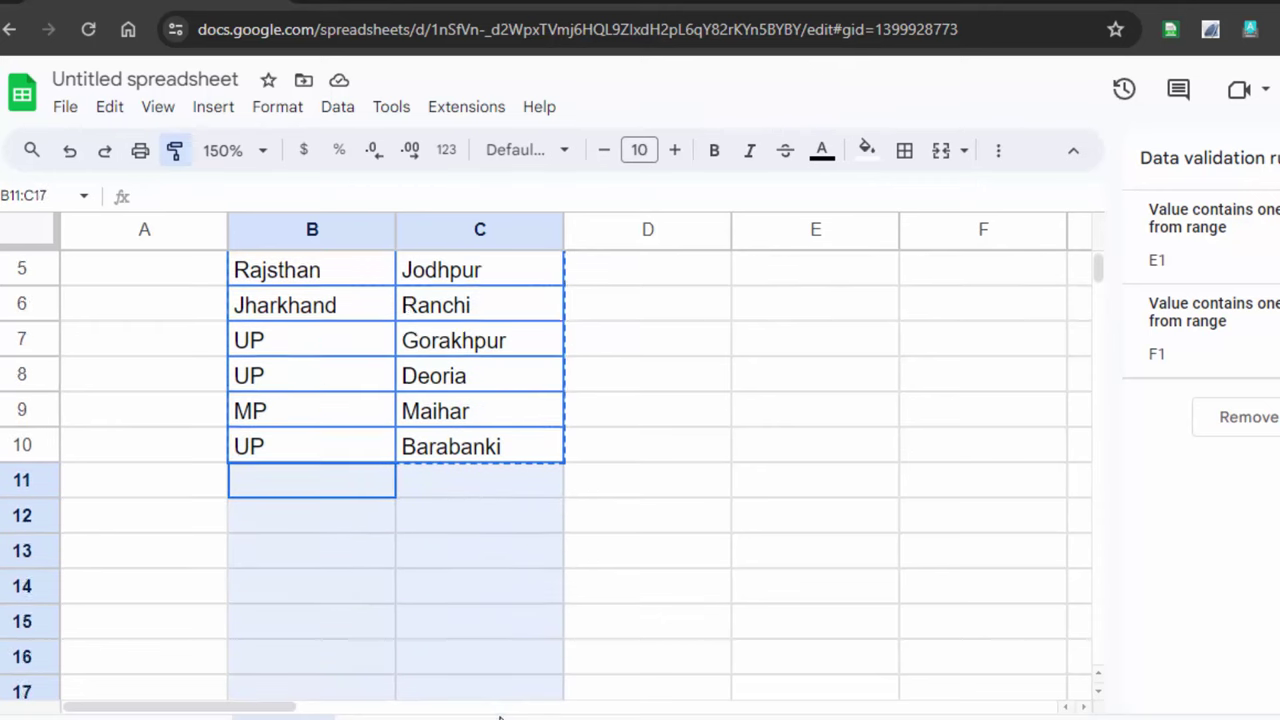
- Apply the borders down to row 17 and enter Bihar with city Patna in row 11
{"action": "left_click_drag", "start_coordinate": [470, 643], "coordinate": [473, 590]}
{"action": "left_click", "coordinate": [290, 345]}
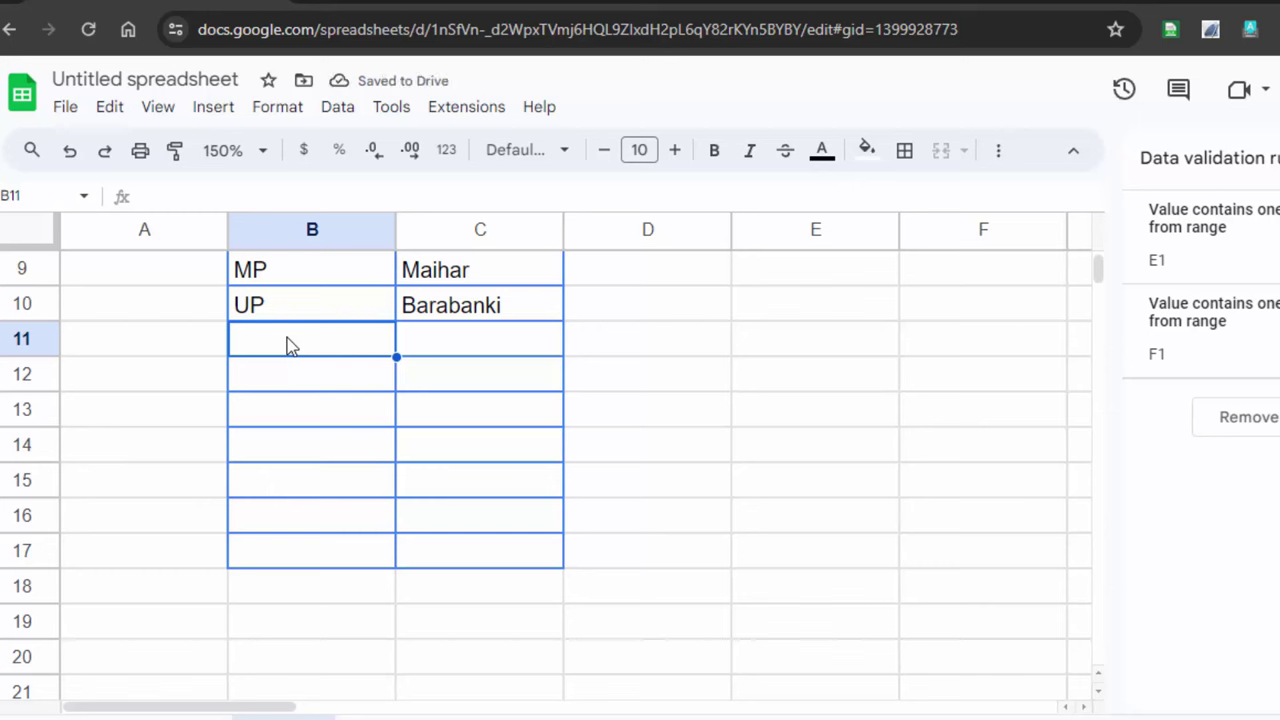
{"action": "type", "text": "Bihar"}
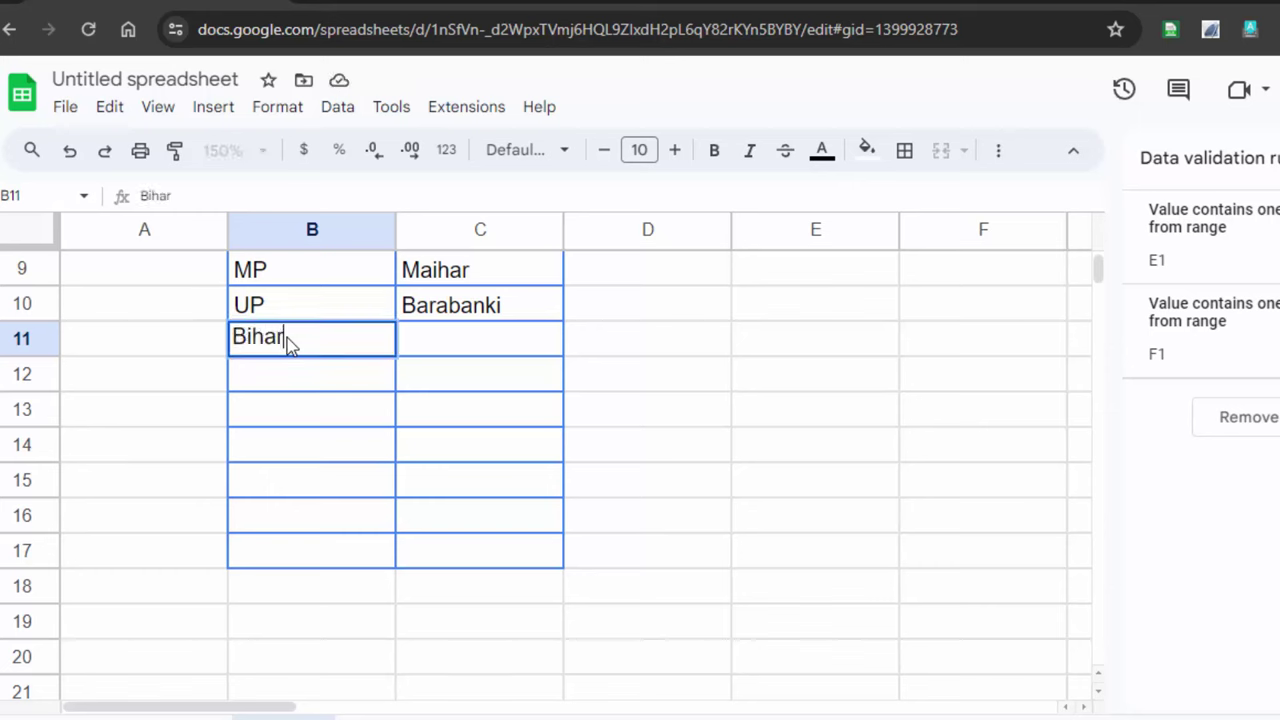
{"action": "key", "text": "Tab"}
{"action": "scroll", "coordinate": [288, 344], "scroll_direction": "up", "scroll_amount": 1}
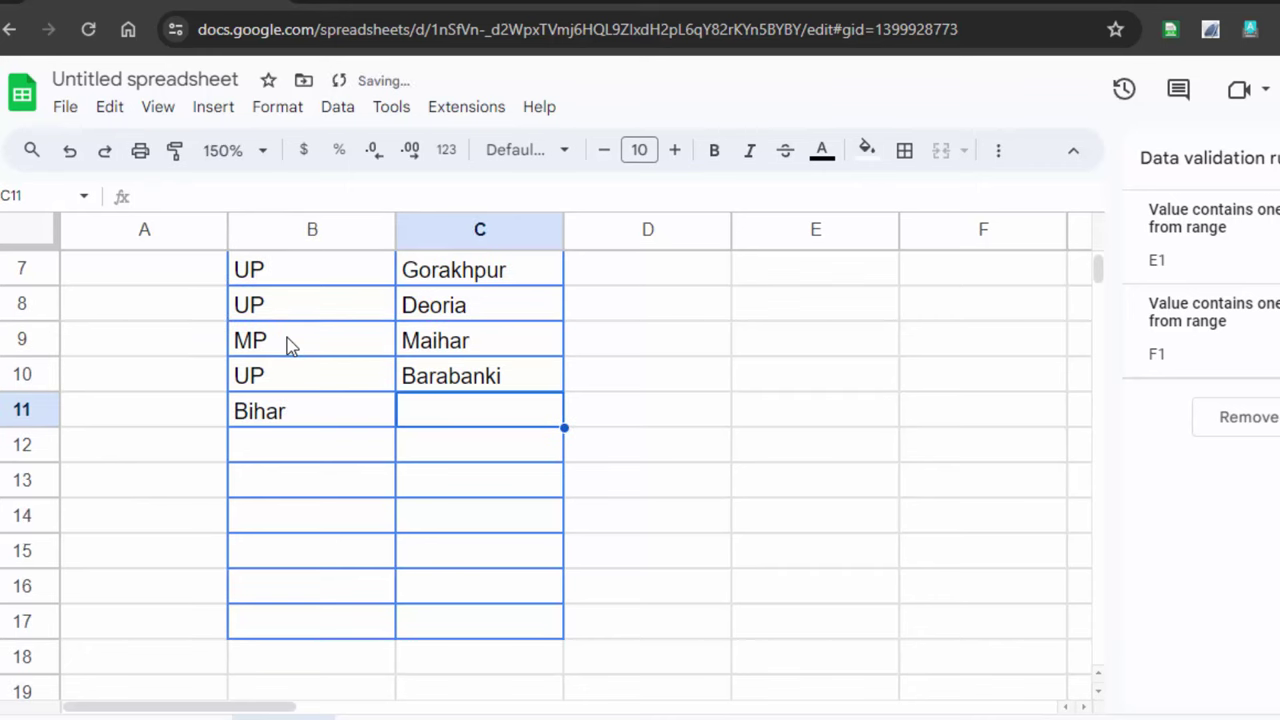
{"action": "scroll", "coordinate": [300, 277], "scroll_direction": "up", "scroll_amount": 1}
{"action": "scroll", "coordinate": [362, 453], "scroll_direction": "up", "scroll_amount": 2}
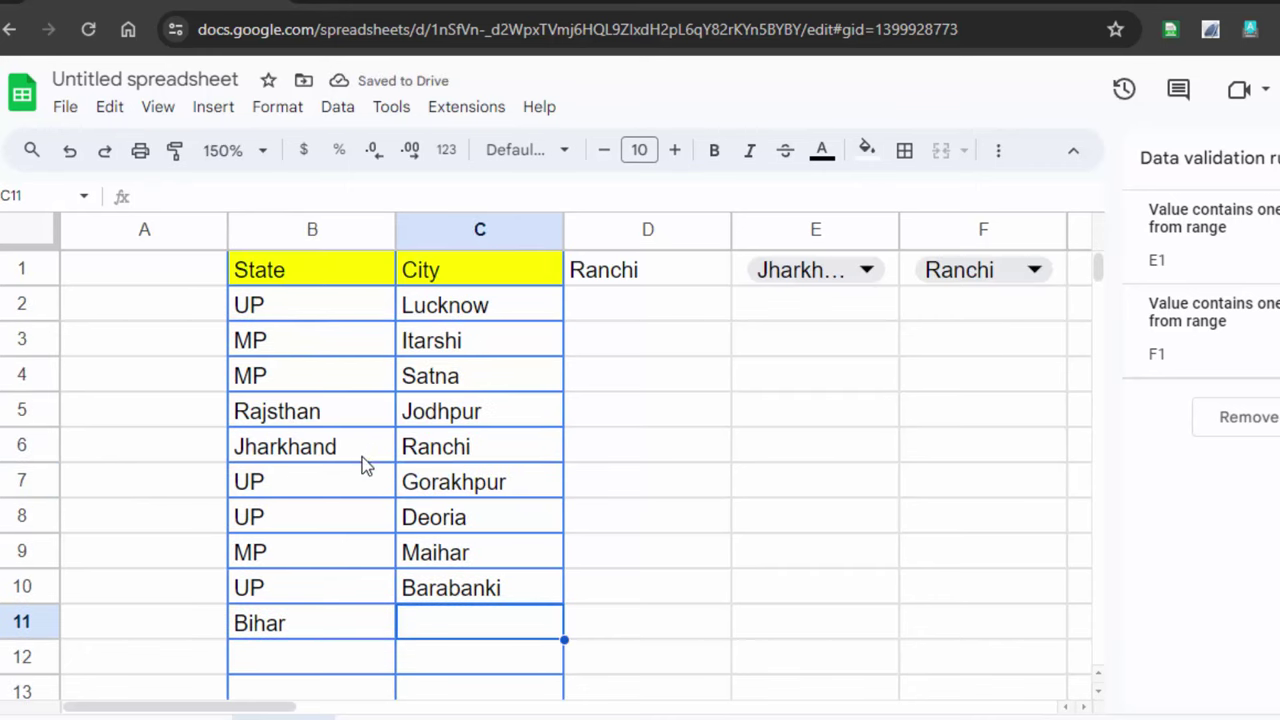
{"action": "scroll", "coordinate": [362, 462], "scroll_direction": "down", "scroll_amount": 2}
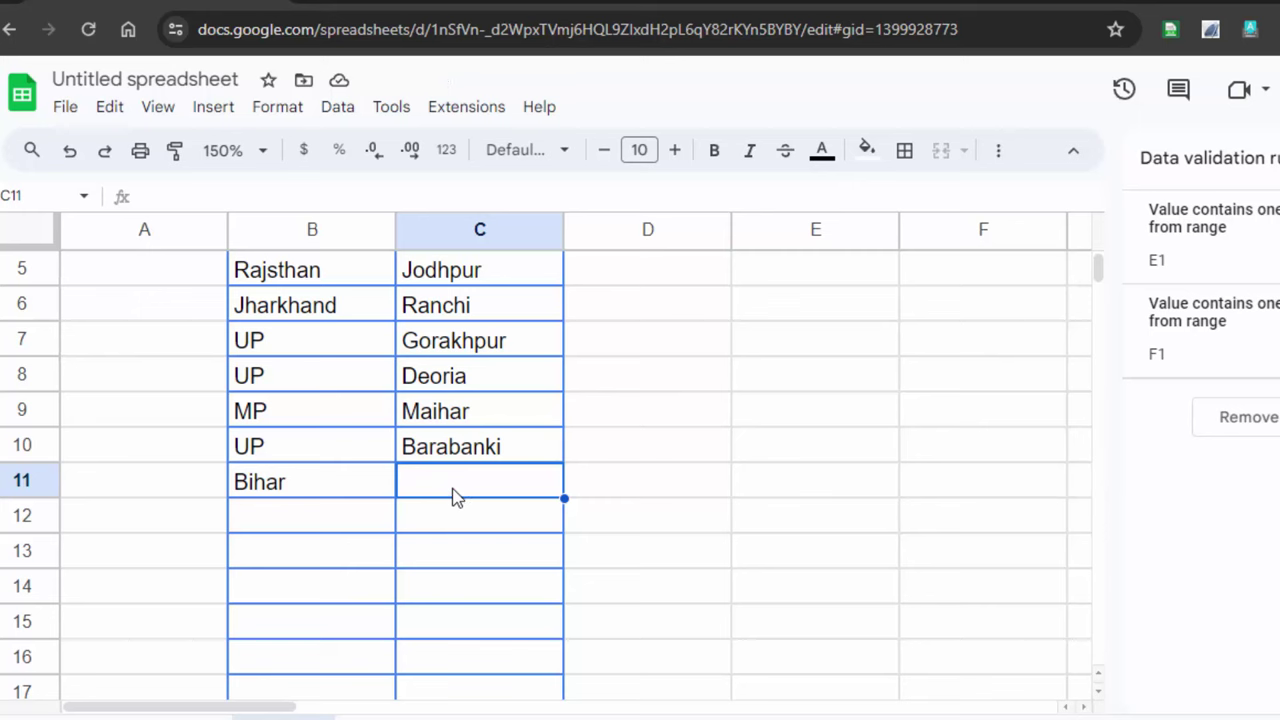
{"action": "double_click", "coordinate": [455, 497]}
{"action": "type", "text": "Patn"}
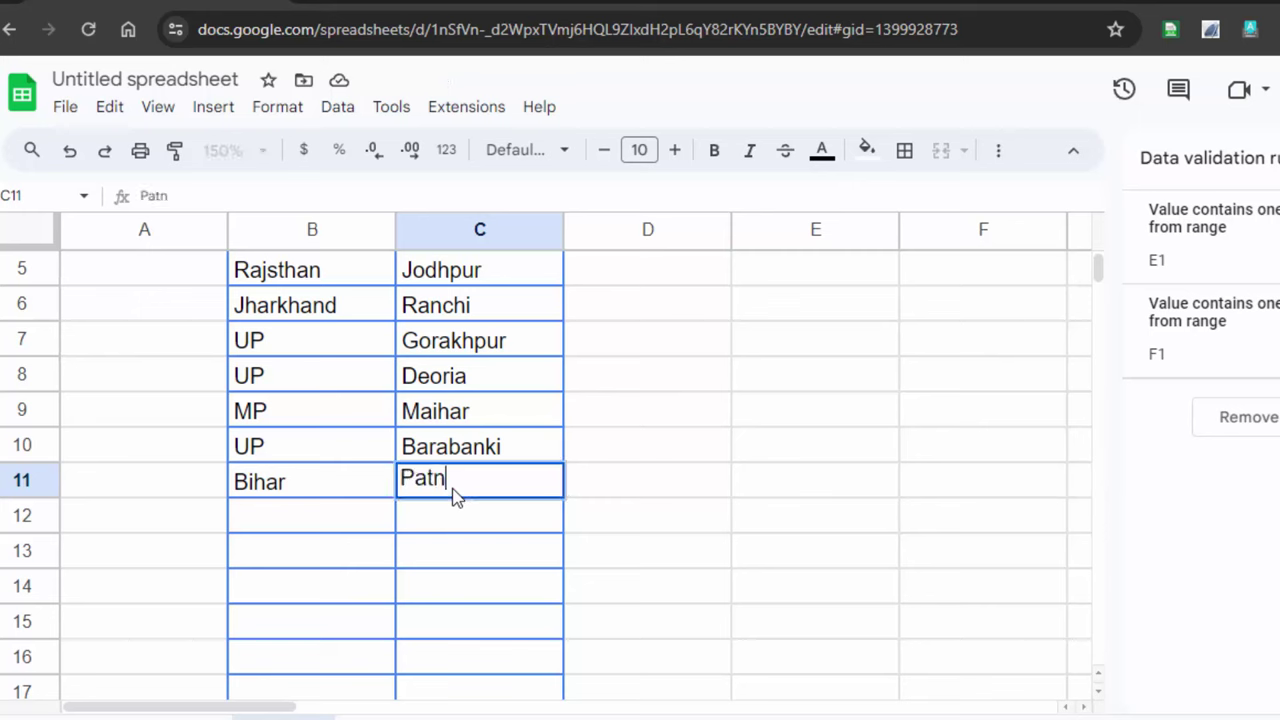
{"action": "type", "text": "a"}
{"action": "left_click", "coordinate": [311, 513]}
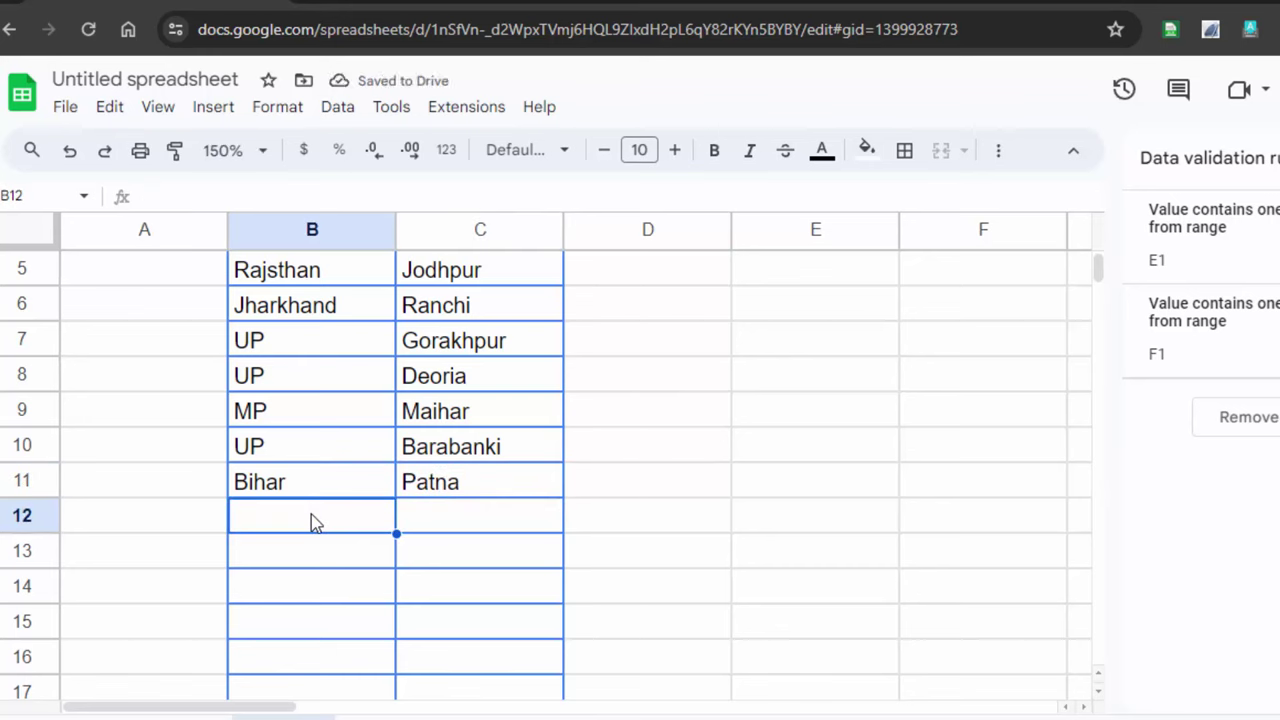
- Add Jammu with city Katra in row 12
{"action": "type", "text": "Ja"}
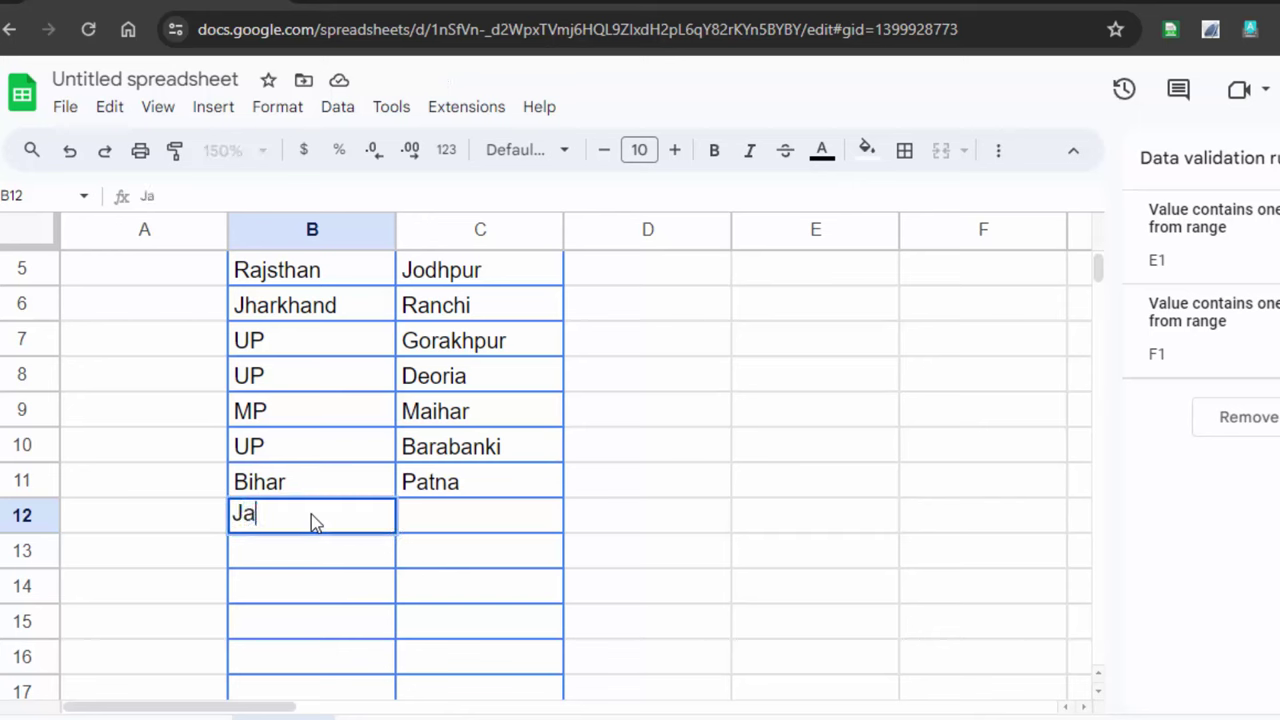
{"action": "type", "text": "mmu"}
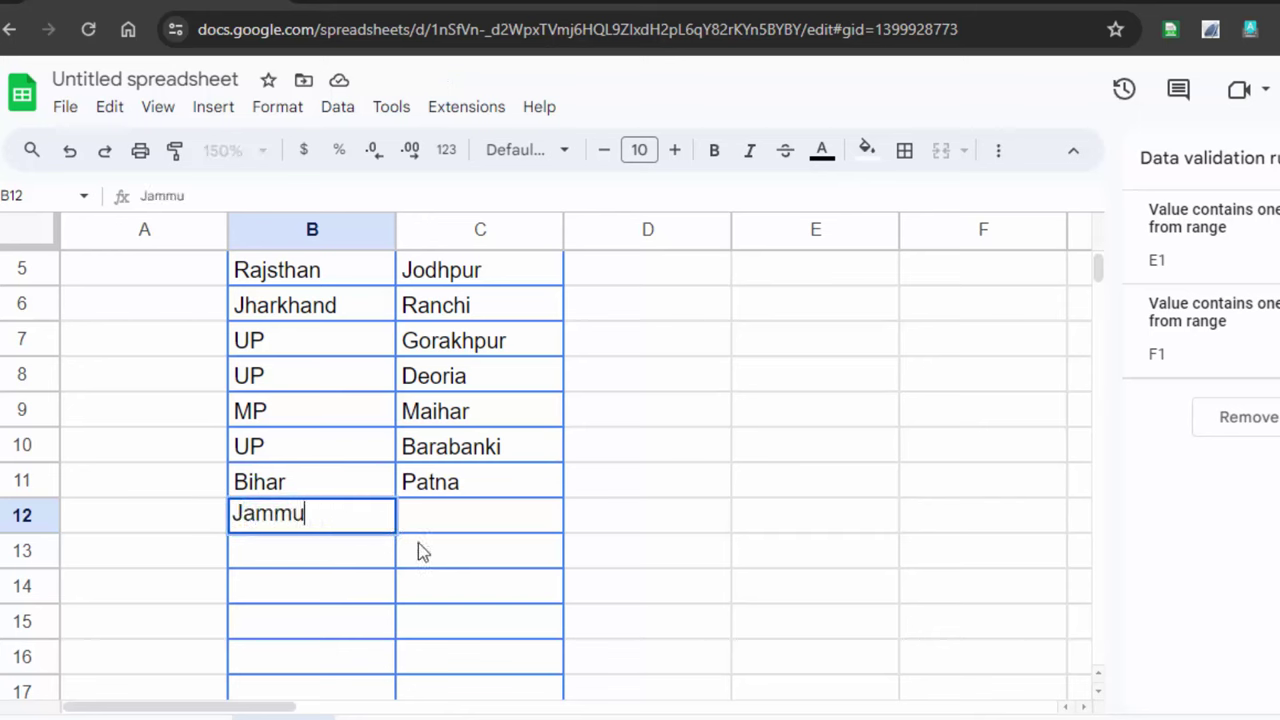
{"action": "left_click", "coordinate": [462, 527]}
{"action": "type", "text": "K"}
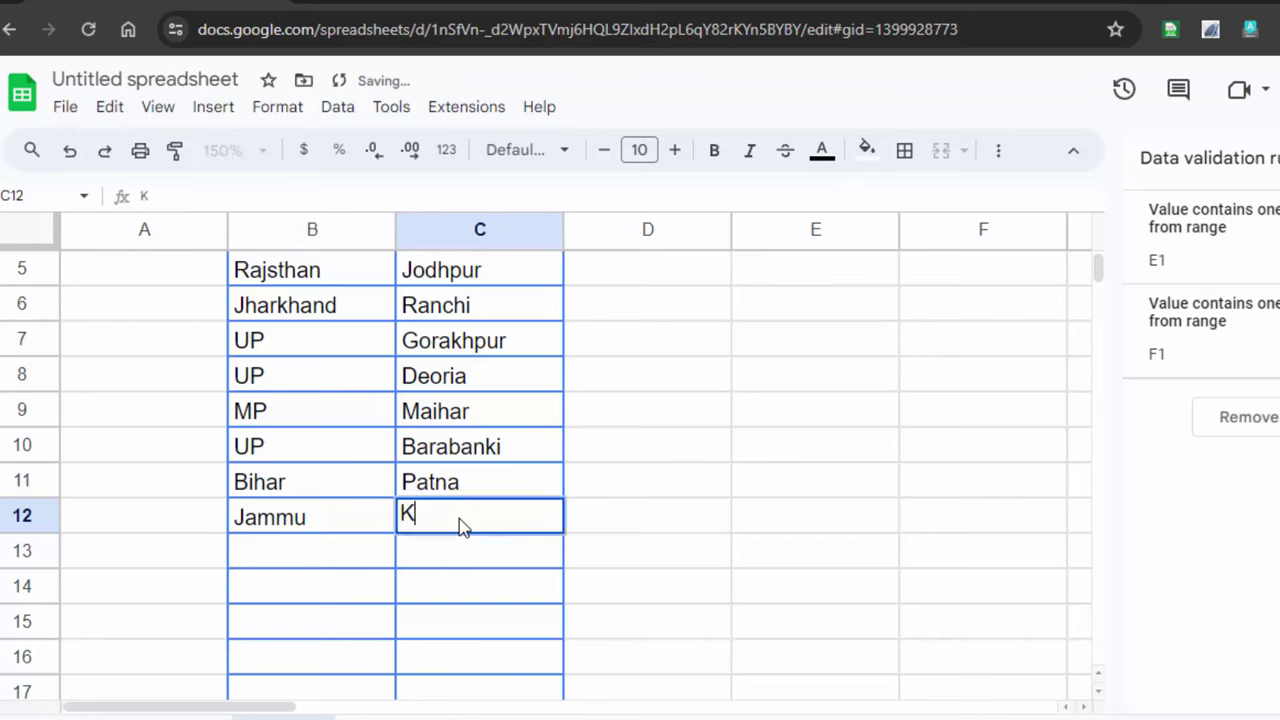
{"action": "type", "text": "atra"}
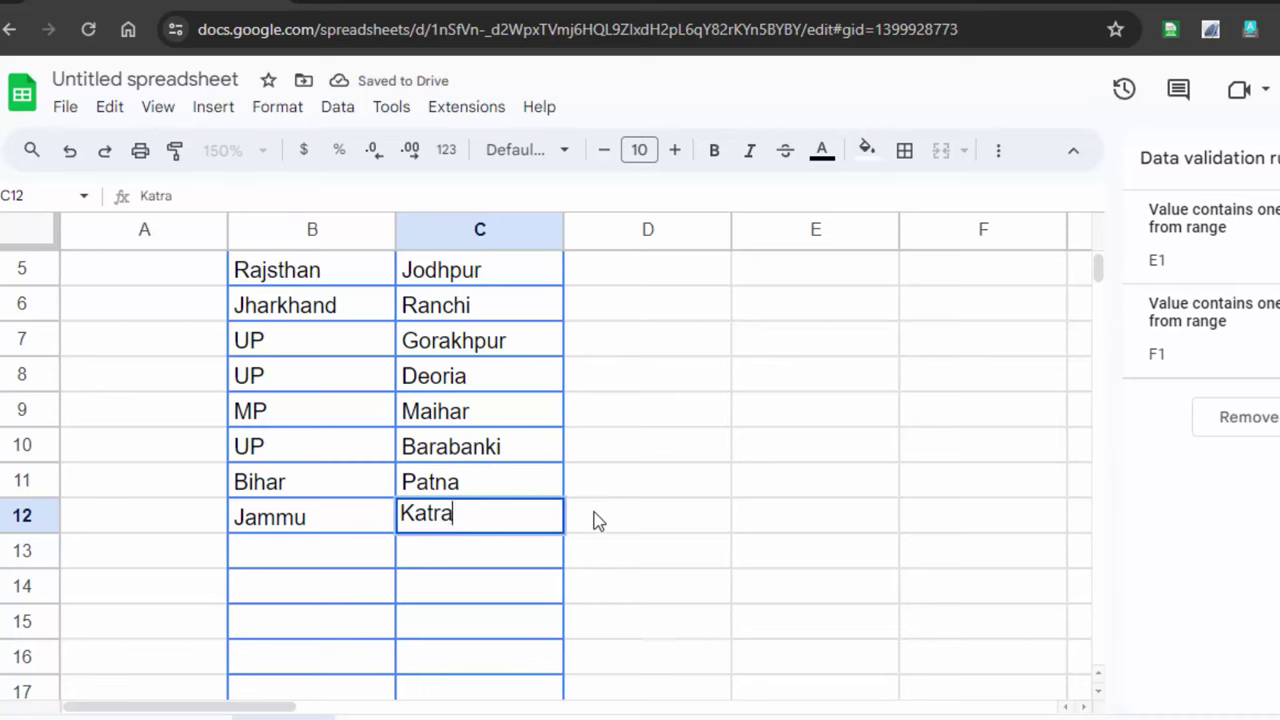
{"action": "left_click", "coordinate": [597, 521]}
{"action": "scroll", "coordinate": [450, 505], "scroll_direction": "up", "scroll_amount": 2}
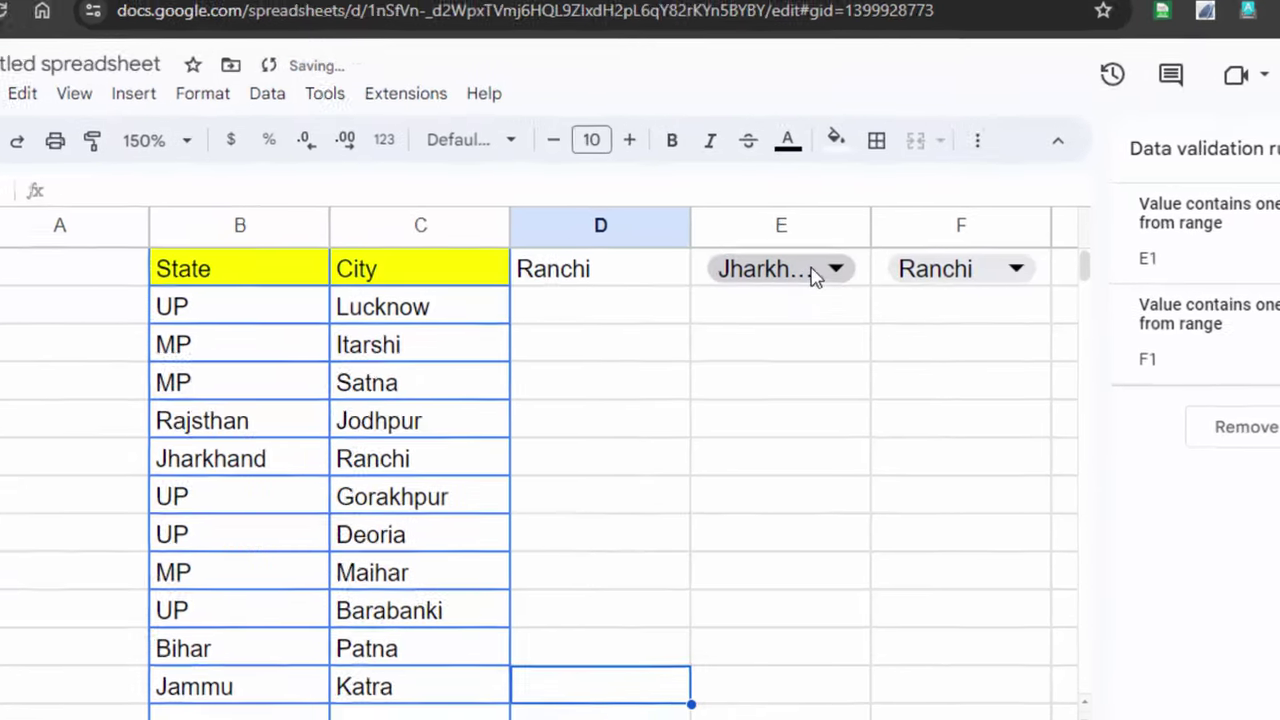
- Select Jammu in E1 and Katra in F1
{"action": "left_click", "coordinate": [845, 270]}
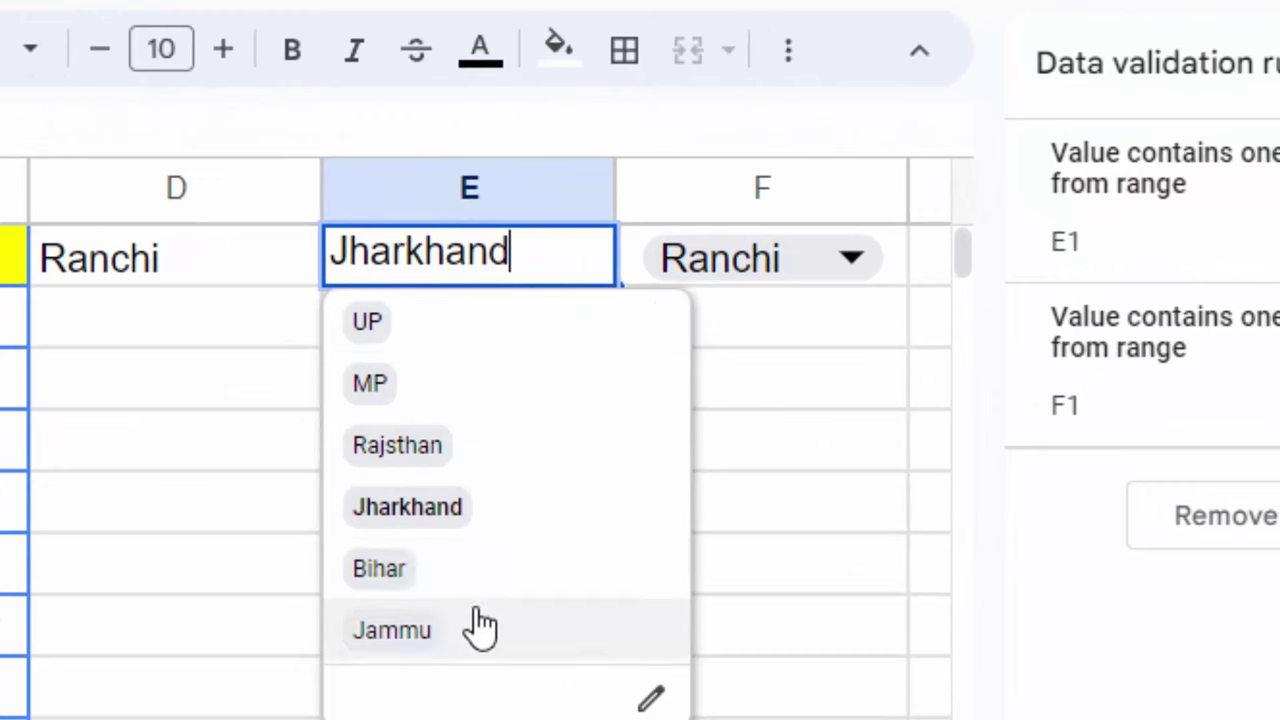
{"action": "left_click", "coordinate": [480, 628]}
{"action": "left_click", "coordinate": [780, 262]}
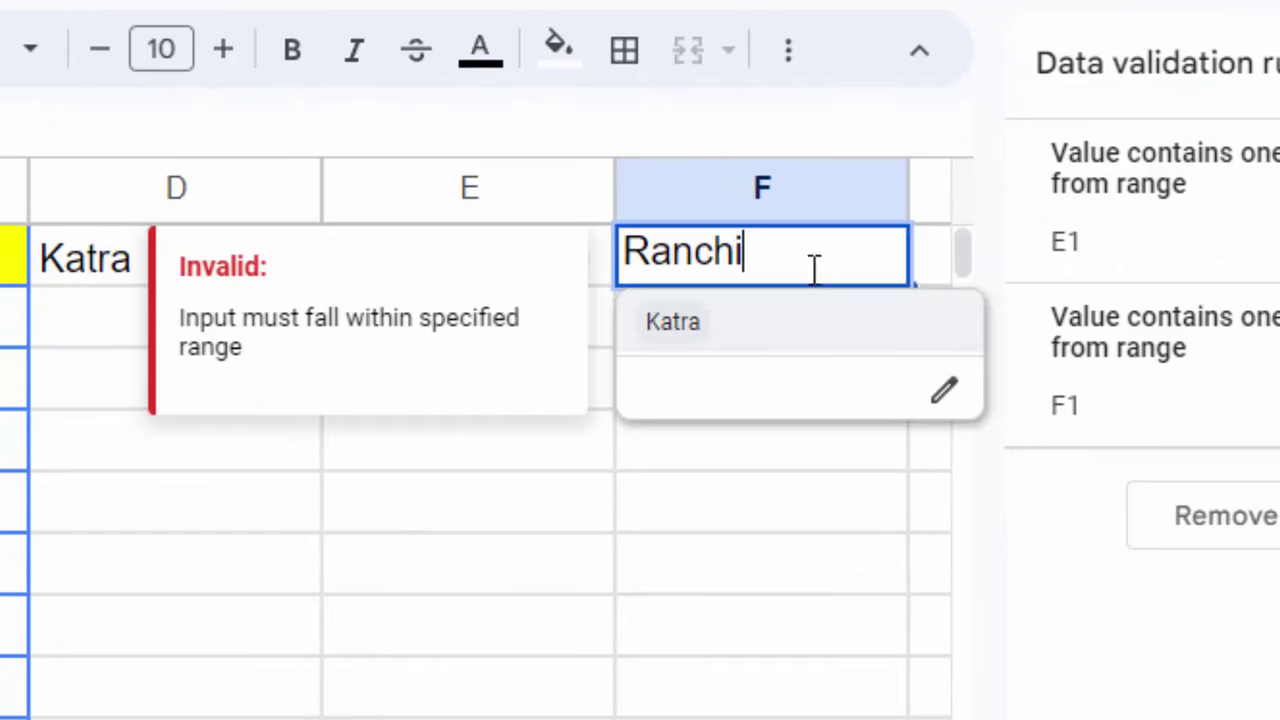
{"action": "left_click", "coordinate": [793, 345]}
{"action": "left_click", "coordinate": [552, 444]}
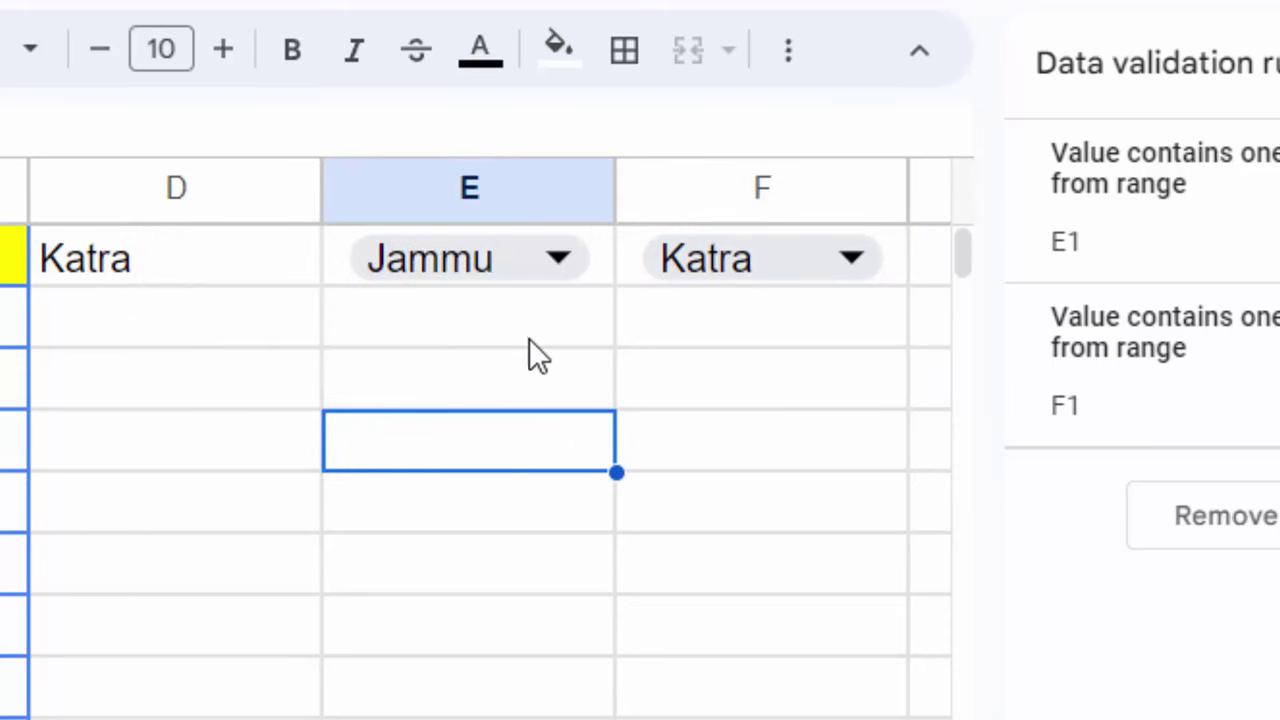
- Switch E1 to Bihar and choose Patna in F1
{"action": "left_click", "coordinate": [477, 275]}
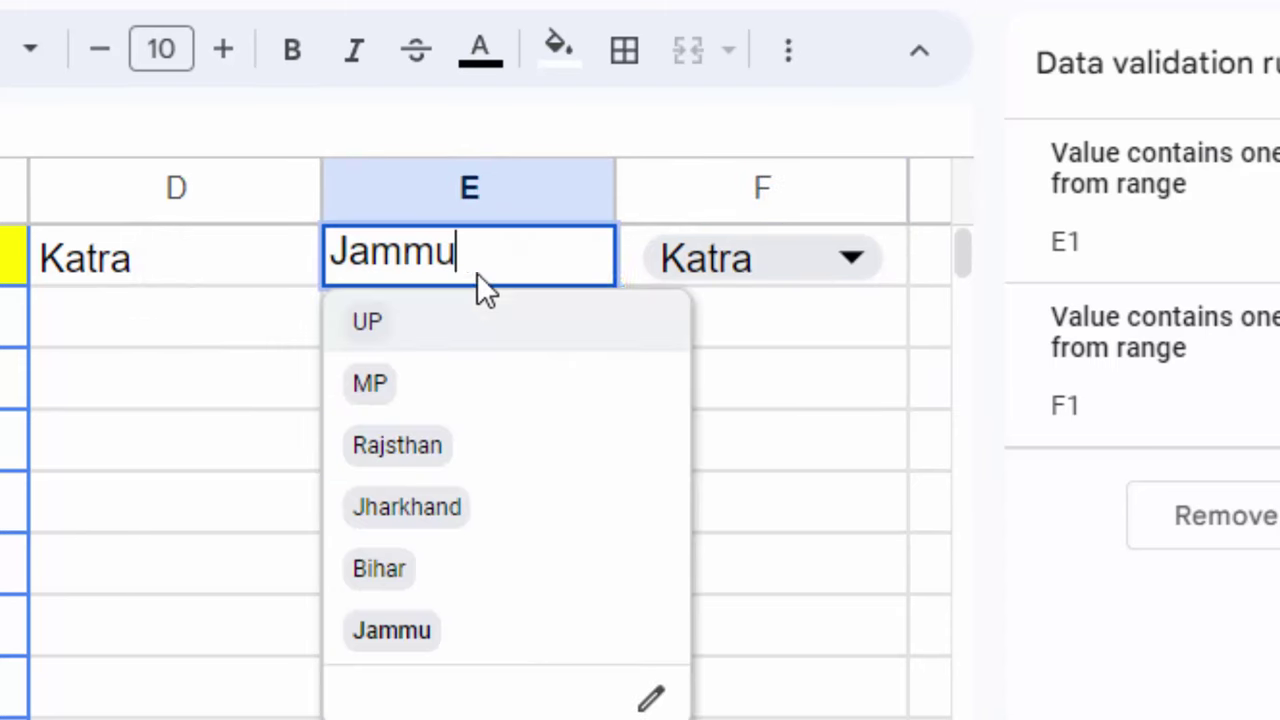
{"action": "left_click", "coordinate": [398, 570]}
{"action": "left_click", "coordinate": [706, 268]}
{"action": "left_click", "coordinate": [728, 332]}
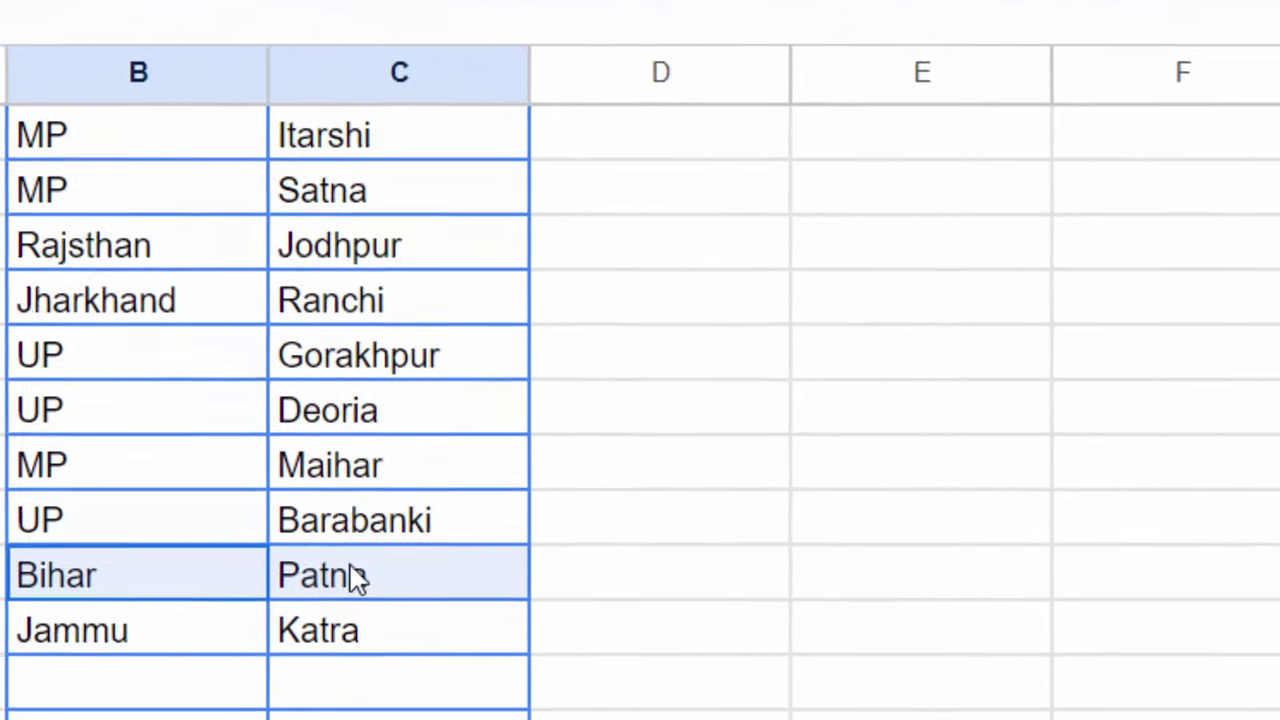
- Copy the Bihar–Patna row into row 13 and change its city to Siwan
{"action": "right_click", "coordinate": [468, 543]}
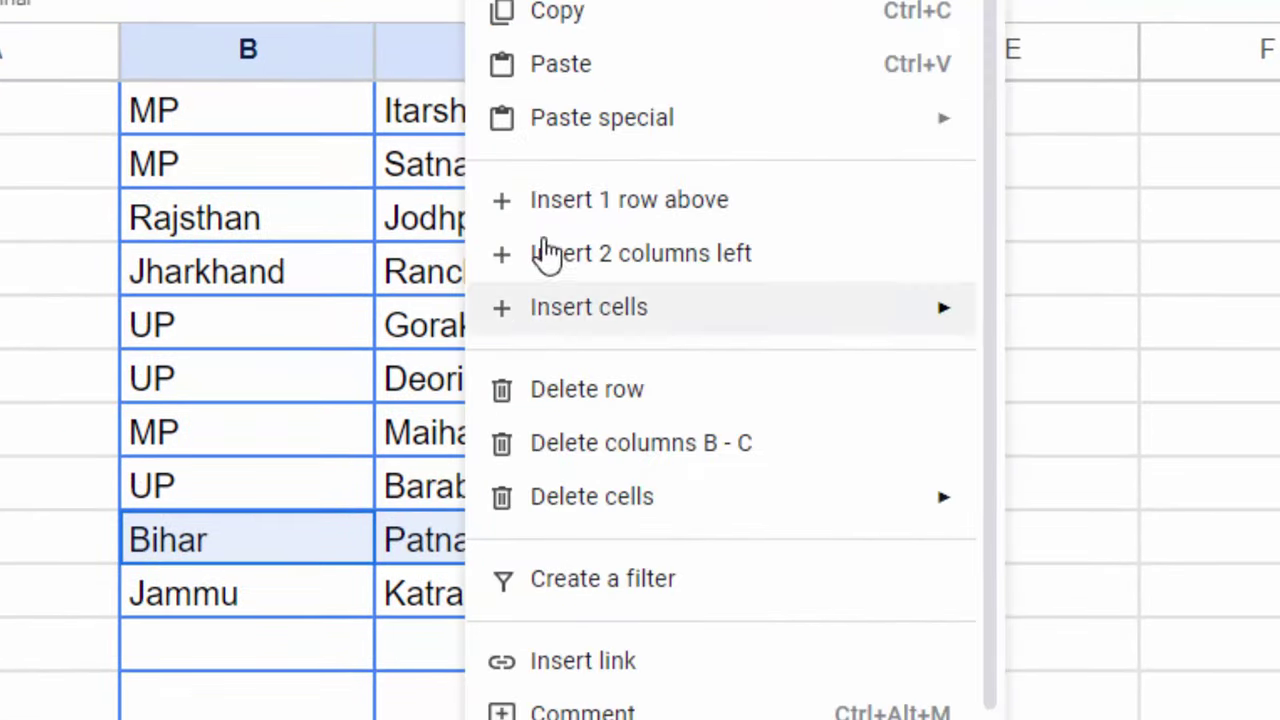
{"action": "left_click", "coordinate": [600, 15]}
{"action": "scroll", "coordinate": [392, 450], "scroll_direction": "down", "scroll_amount": 2}
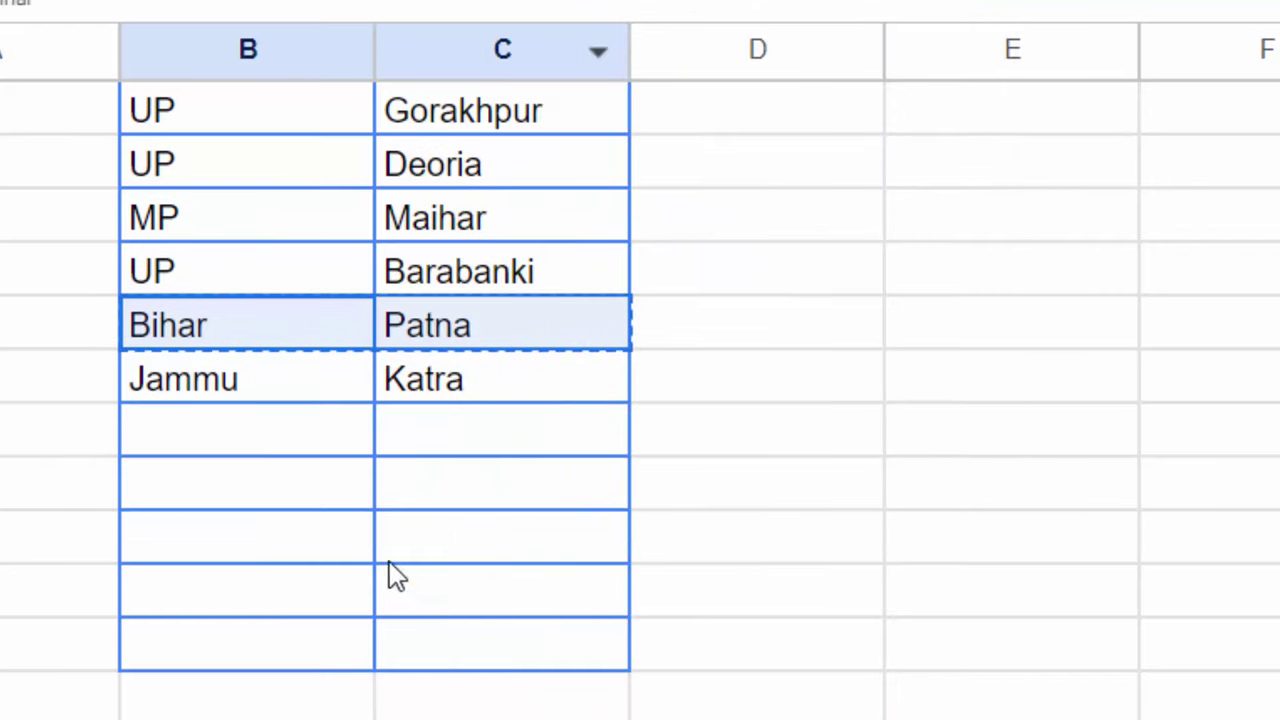
{"action": "left_click", "coordinate": [250, 430]}
{"action": "key", "text": "ctrl+v"}
{"action": "left_click", "coordinate": [537, 440]}
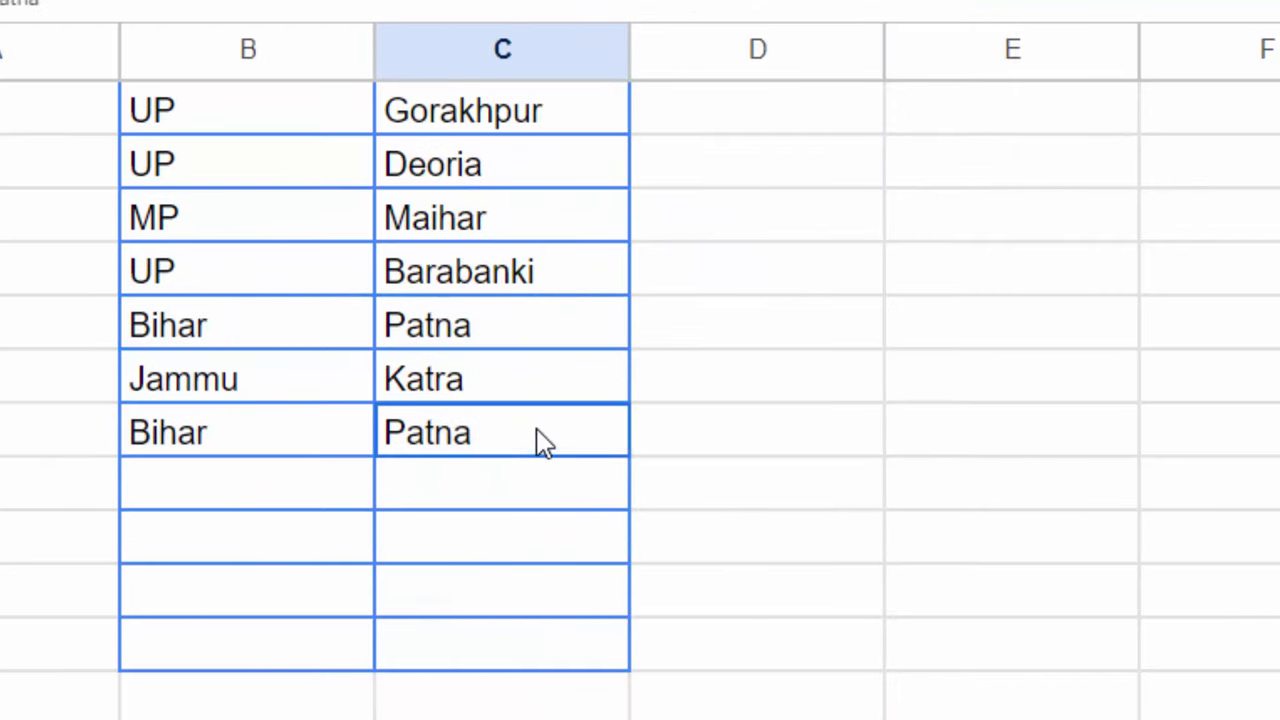
{"action": "double_click", "coordinate": [537, 432]}
{"action": "left_click_drag", "start_coordinate": [534, 426], "coordinate": [371, 437]}
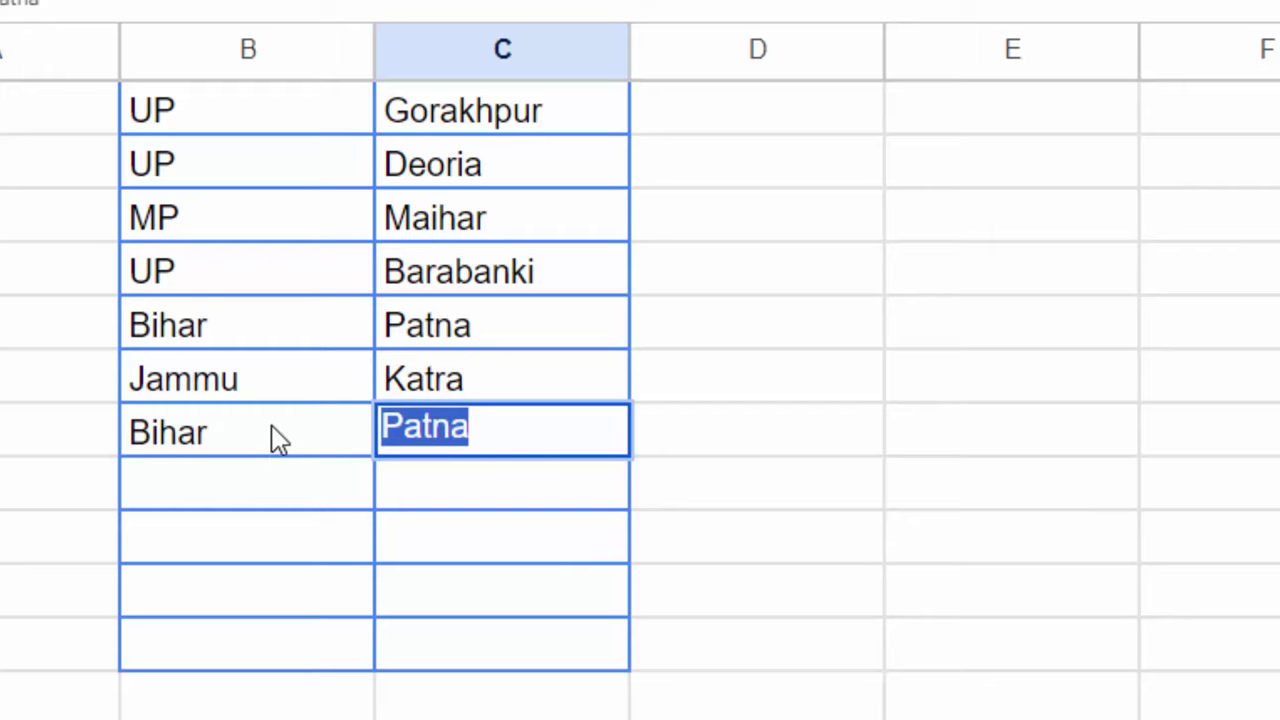
{"action": "key", "text": "BackSpace"}
{"action": "type", "text": "Siw"}
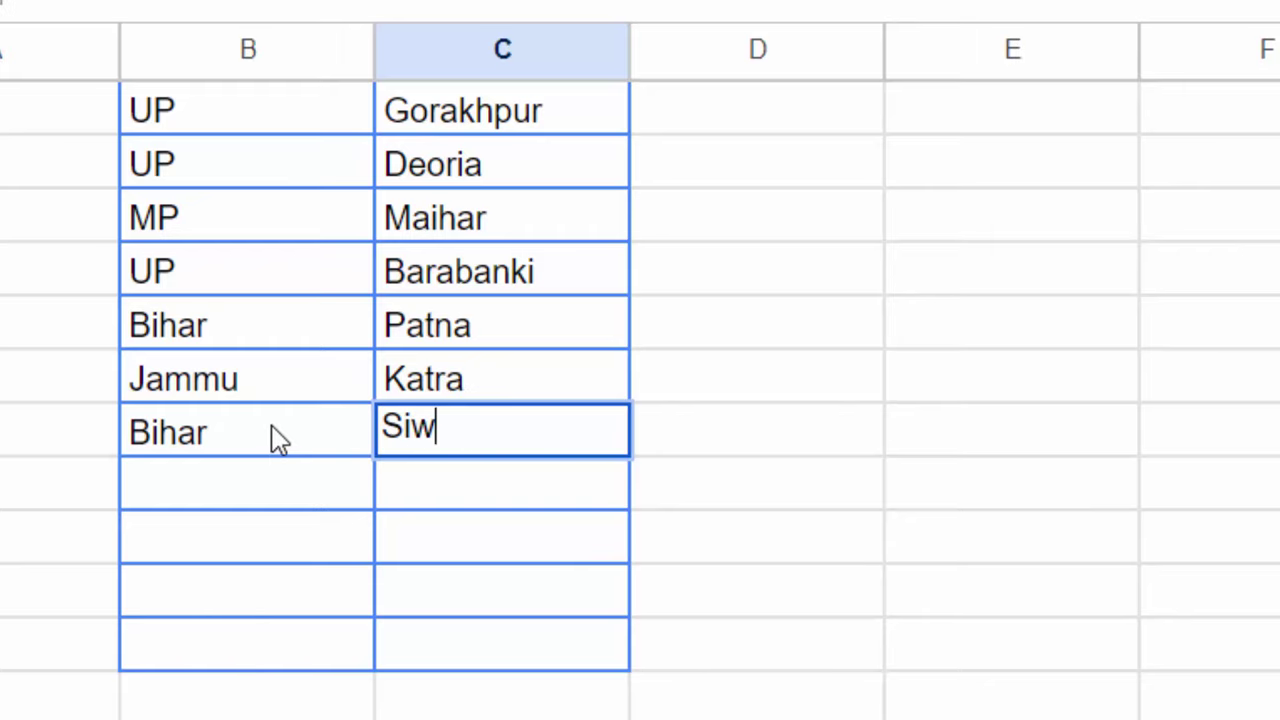
{"action": "type", "text": "an"}
{"action": "key", "text": "Return"}
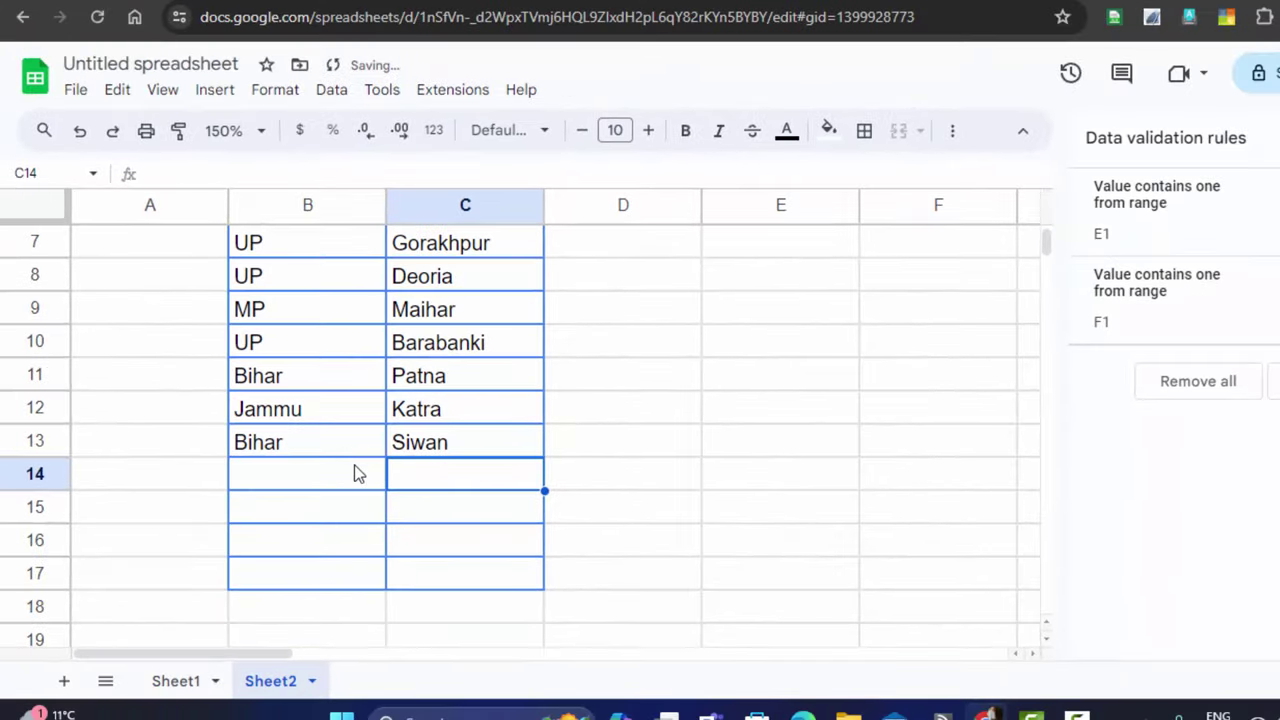
- Enter UP in B14 and start typing Varanasi as its city
{"action": "left_click", "coordinate": [358, 485]}
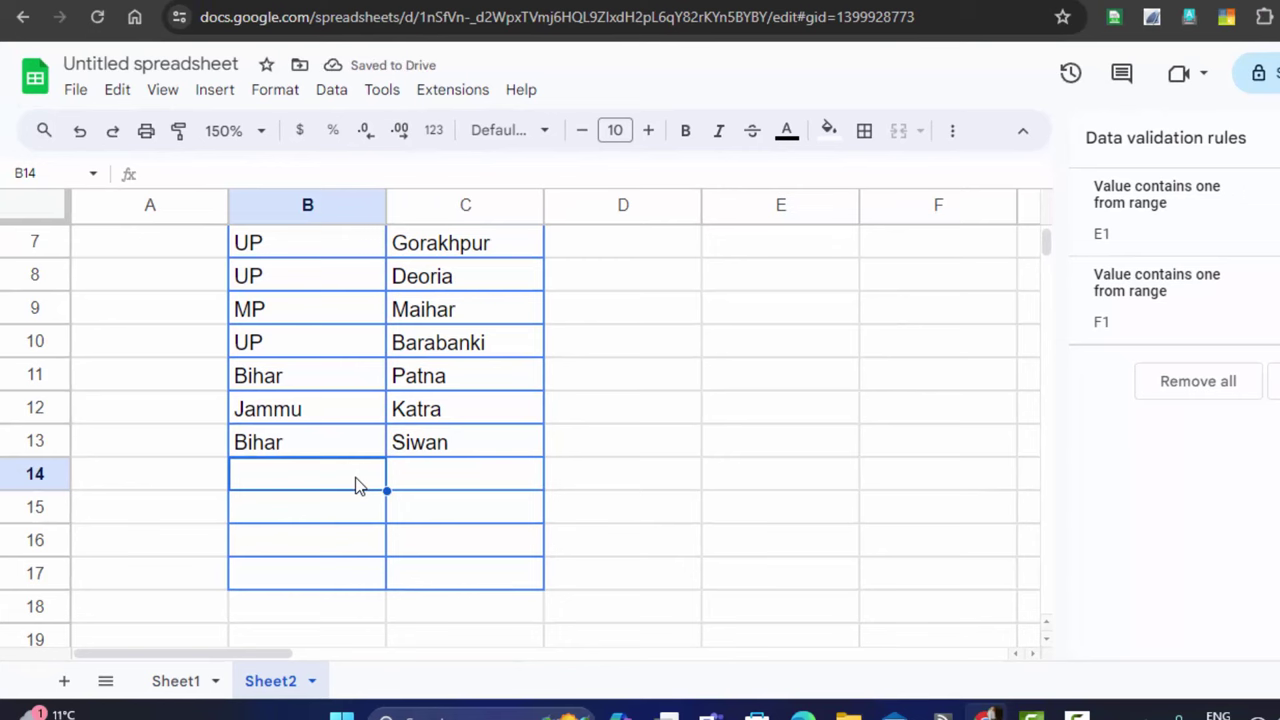
{"action": "type", "text": "U"}
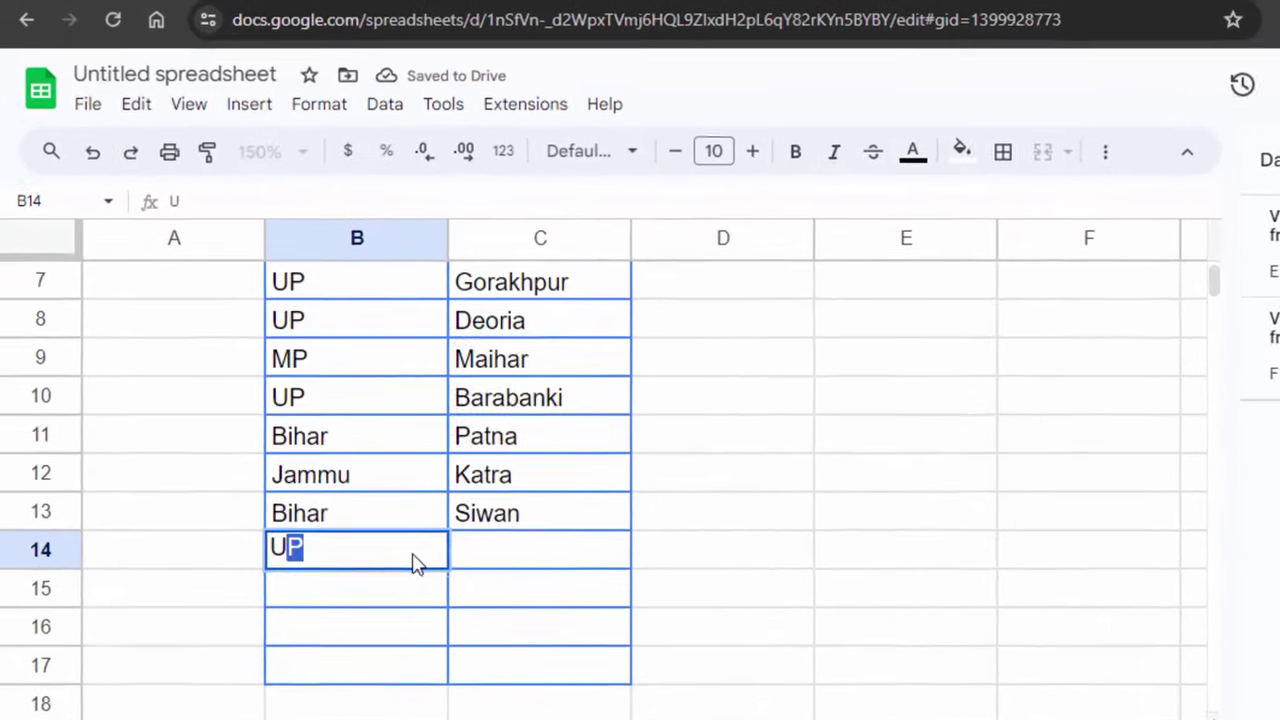
{"action": "type", "text": "P"}
{"action": "key", "text": "Tab"}
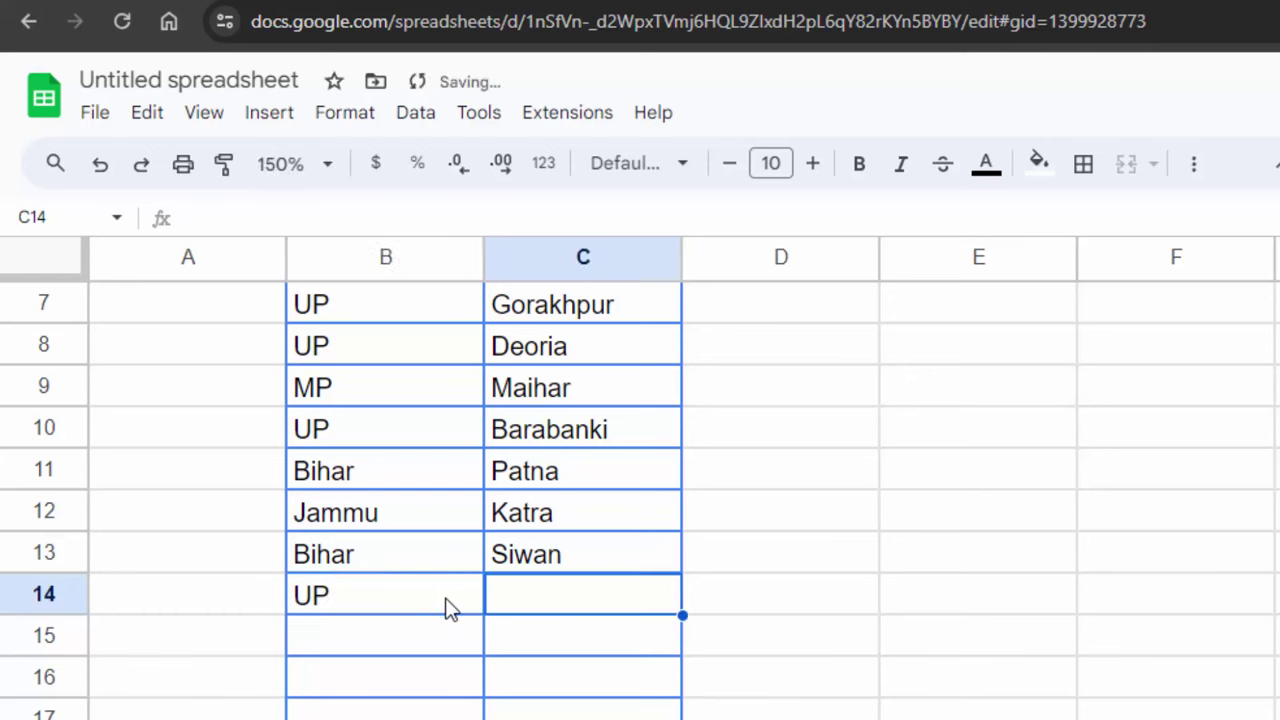
{"action": "type", "text": "Vara"}
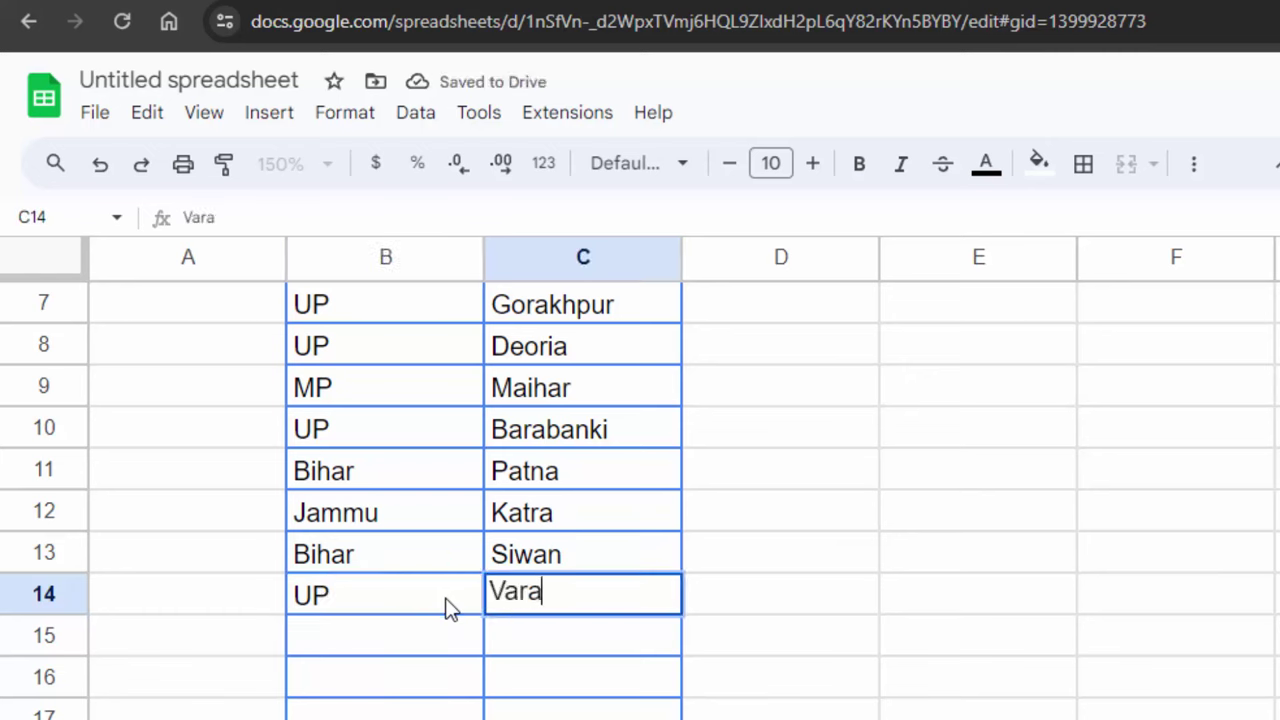
{"action": "type", "text": "nasi"}
- Commit Varanasi, then choose UP in E1 and, after trying Barabanki, Lucknow in F1
{"action": "left_click", "coordinate": [634, 666]}
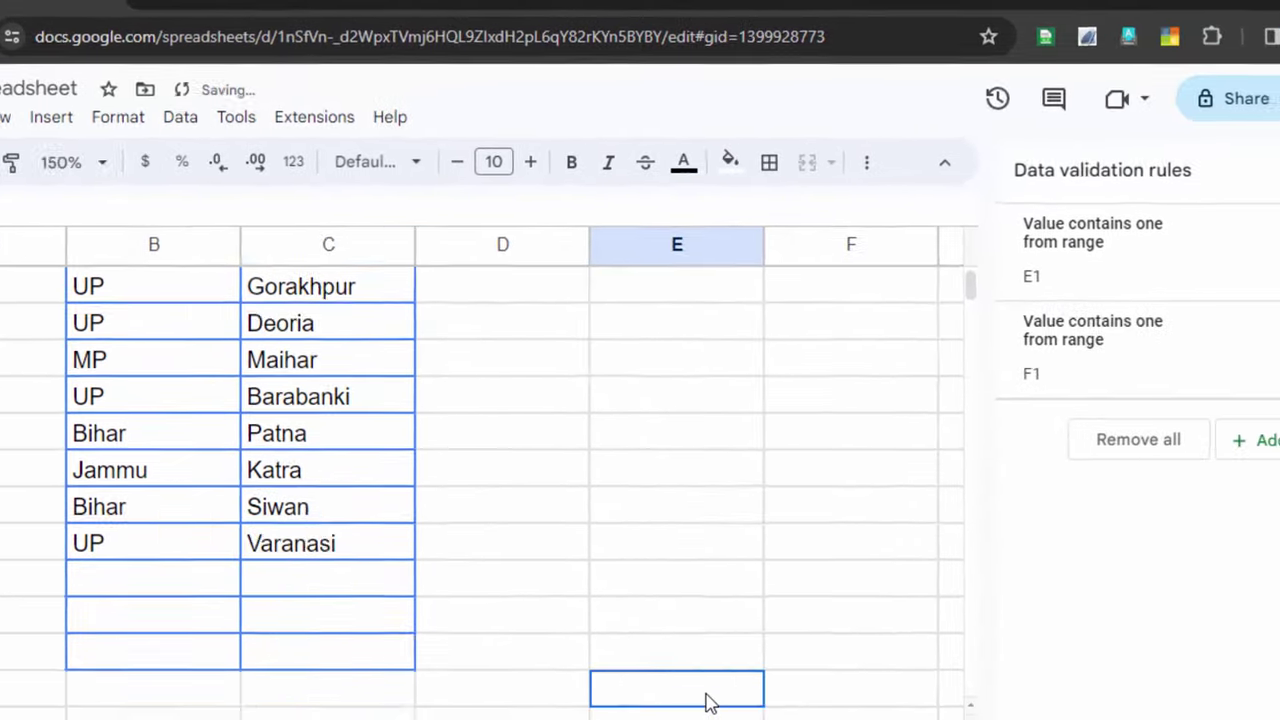
{"action": "scroll", "coordinate": [417, 435], "scroll_direction": "up", "scroll_amount": 3}
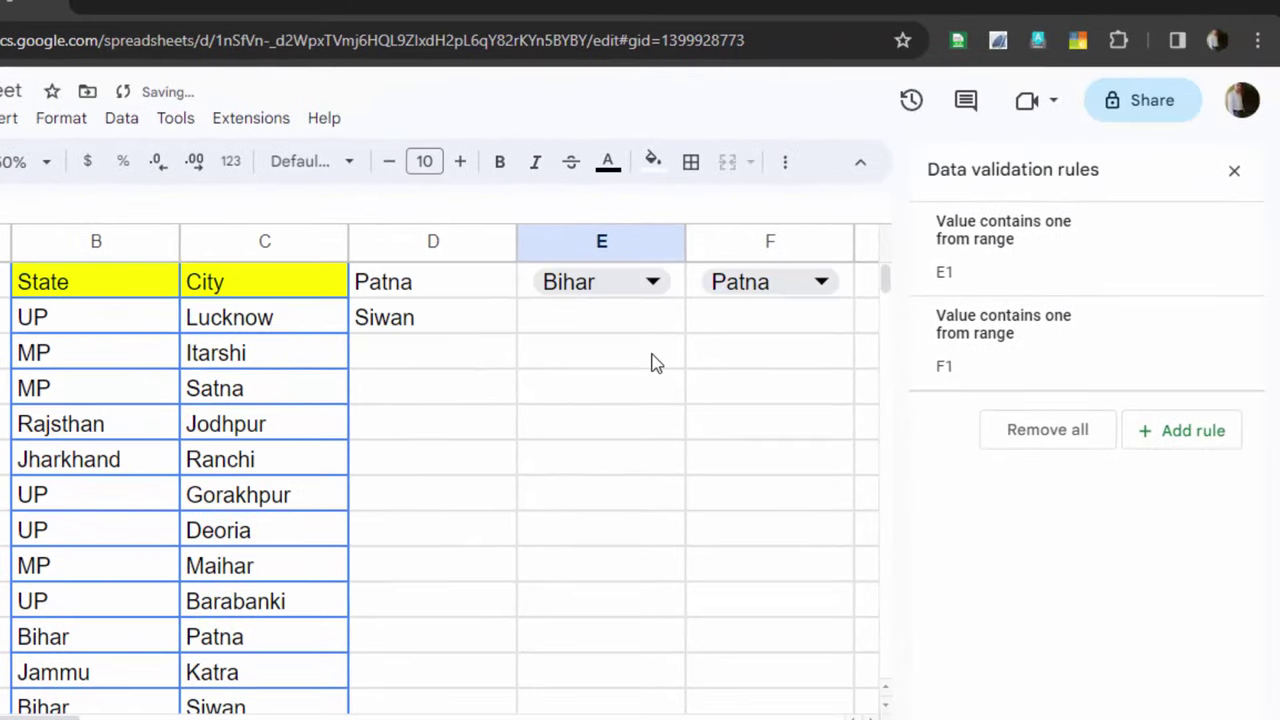
{"action": "left_click", "coordinate": [619, 285]}
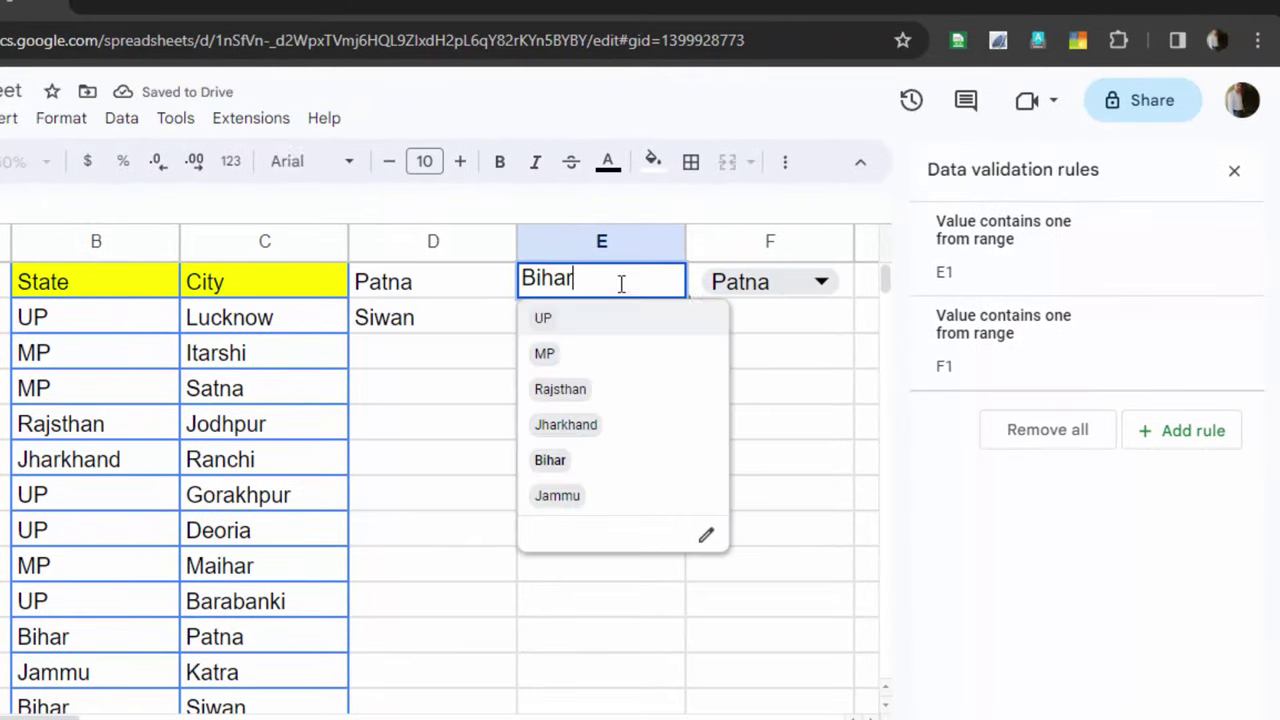
{"action": "left_click", "coordinate": [583, 320]}
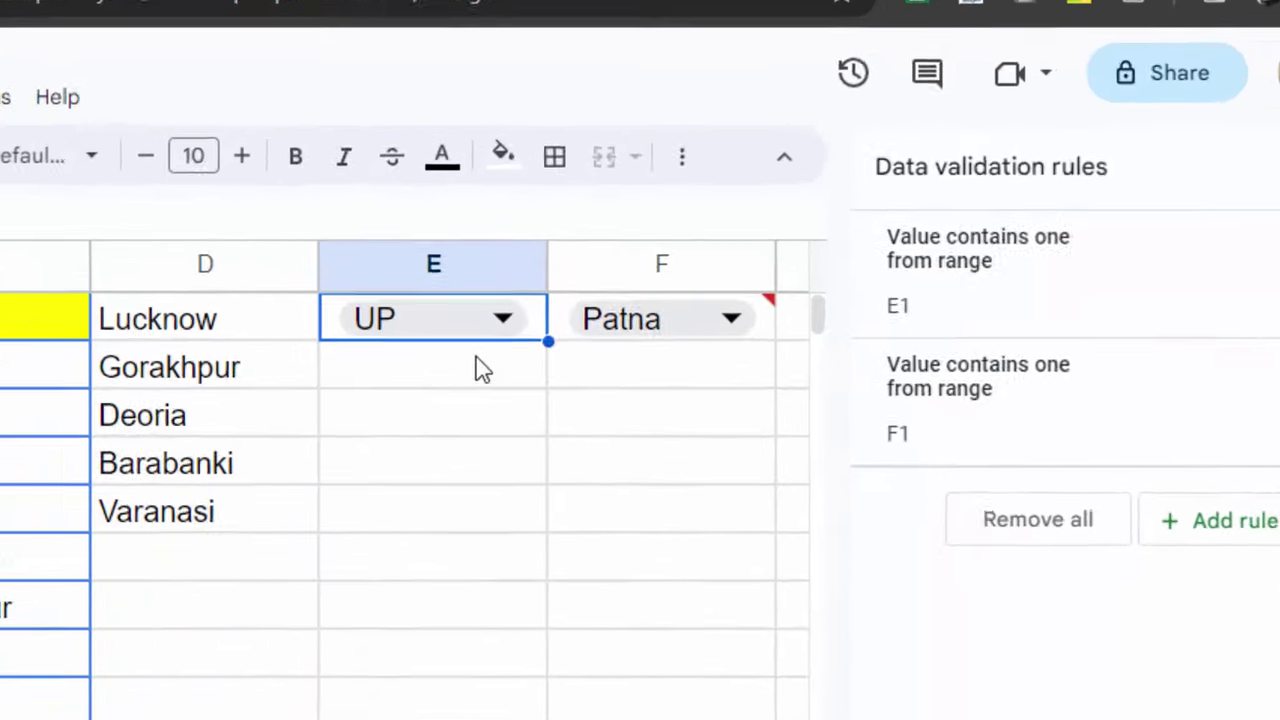
{"action": "left_click", "coordinate": [786, 283]}
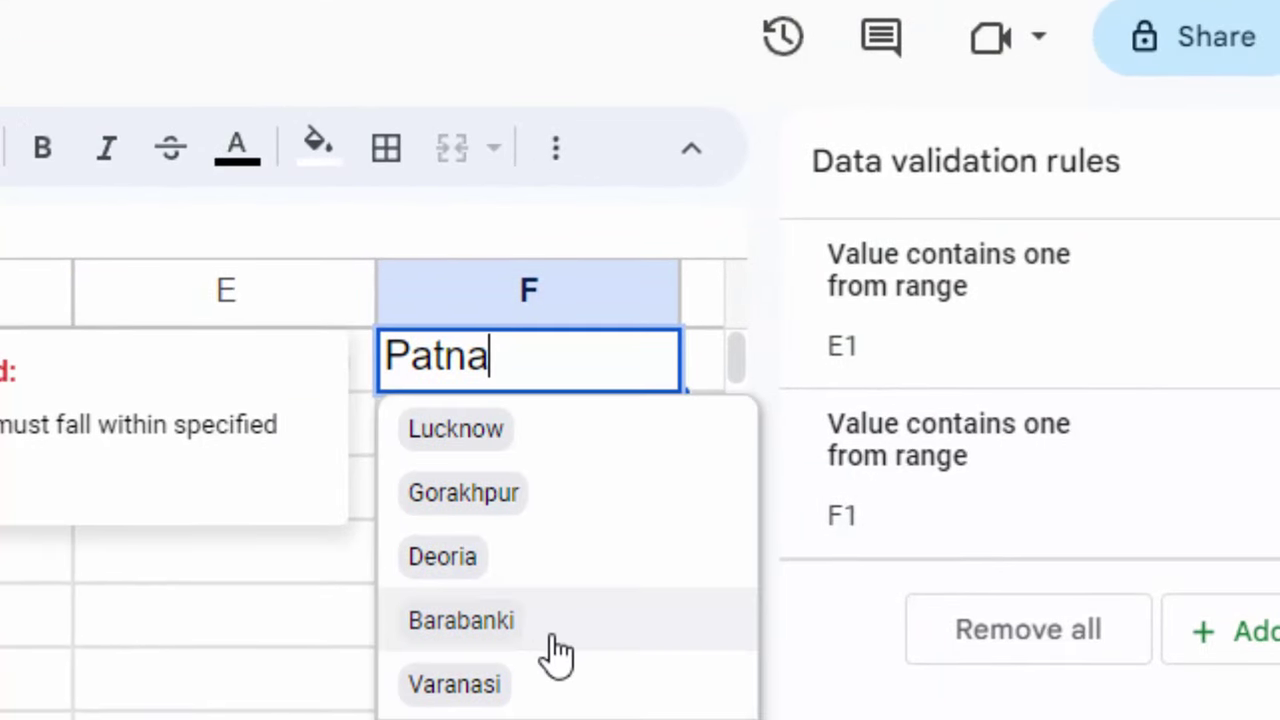
{"action": "left_click", "coordinate": [556, 645]}
{"action": "left_click", "coordinate": [550, 364]}
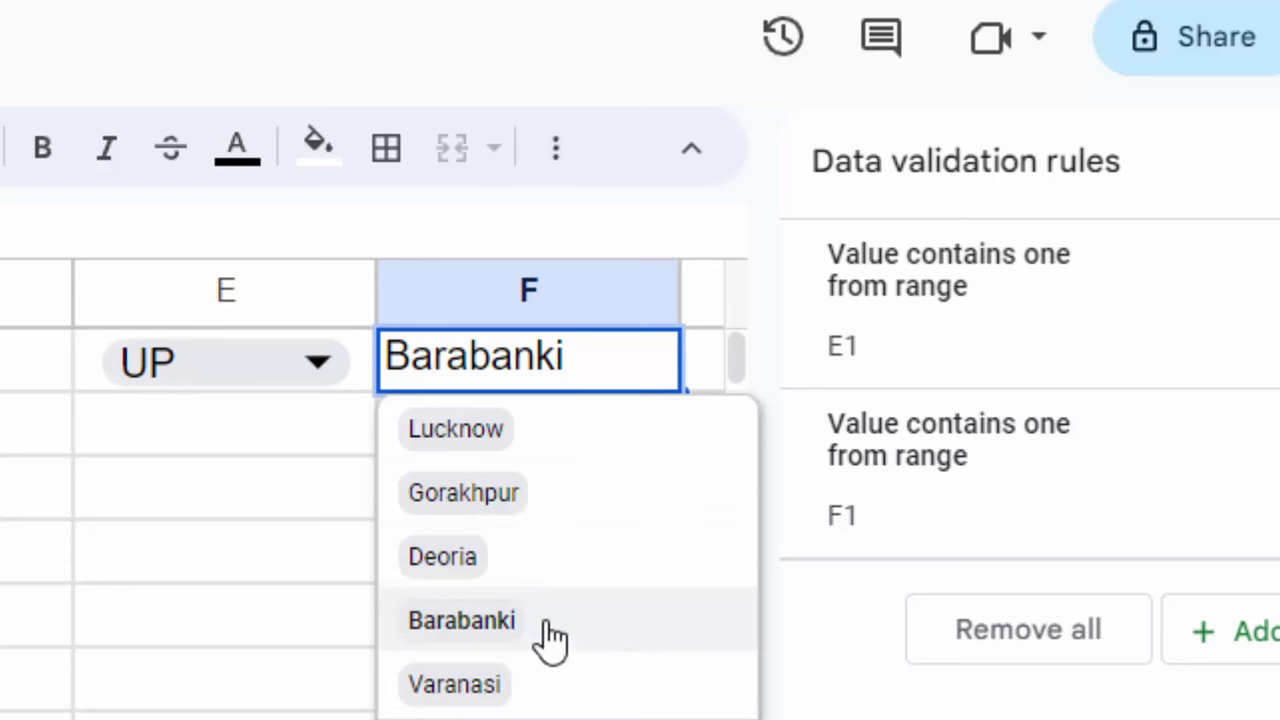
{"action": "left_click", "coordinate": [486, 426]}
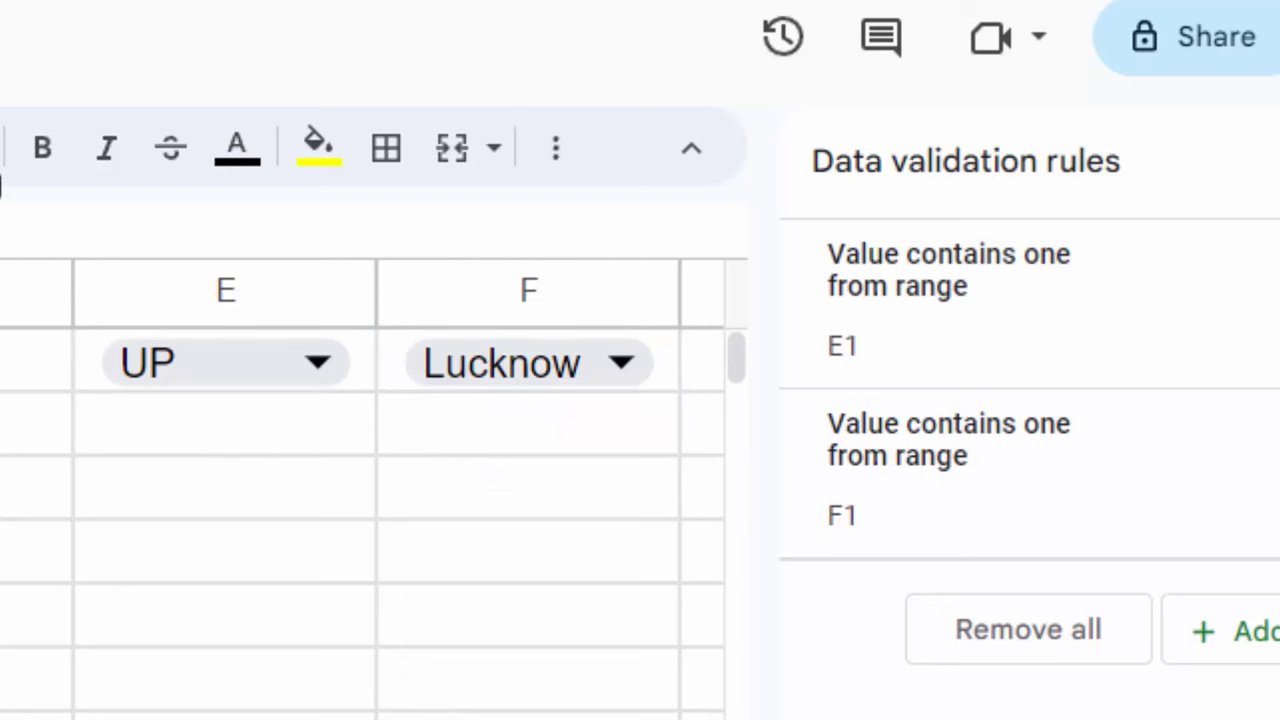
{"action": "left_click", "coordinate": [66, 500]}
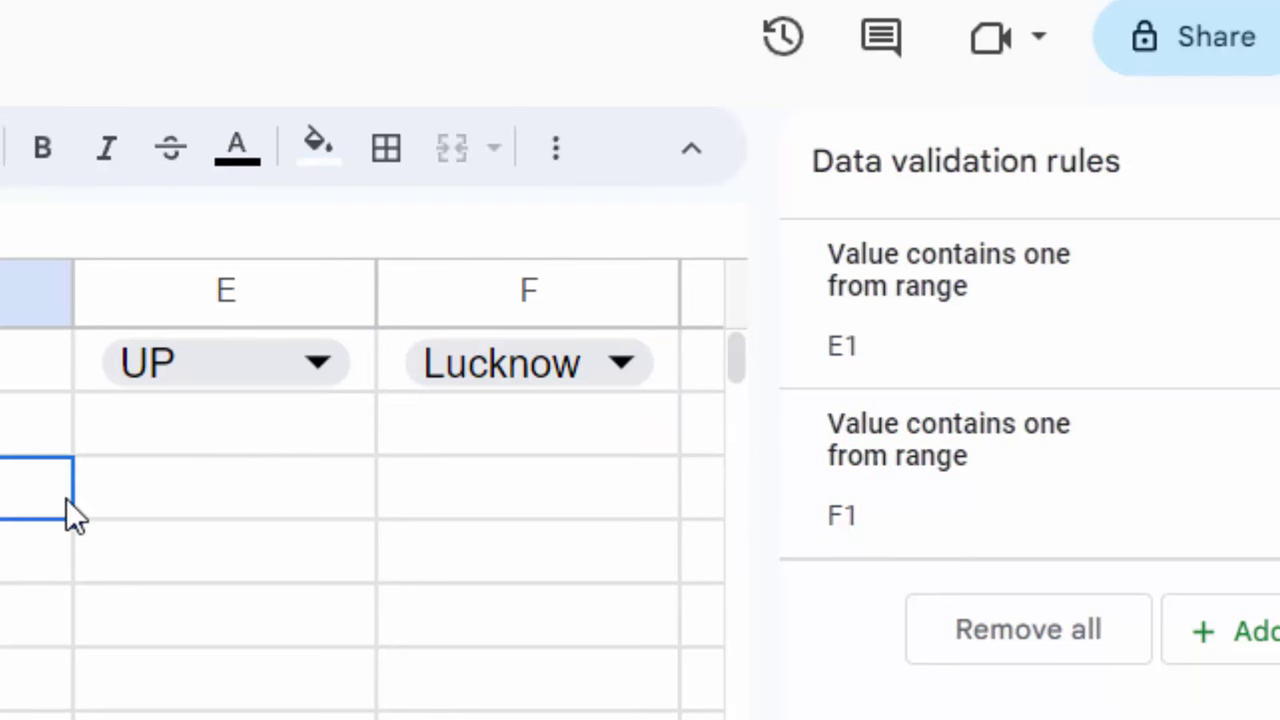